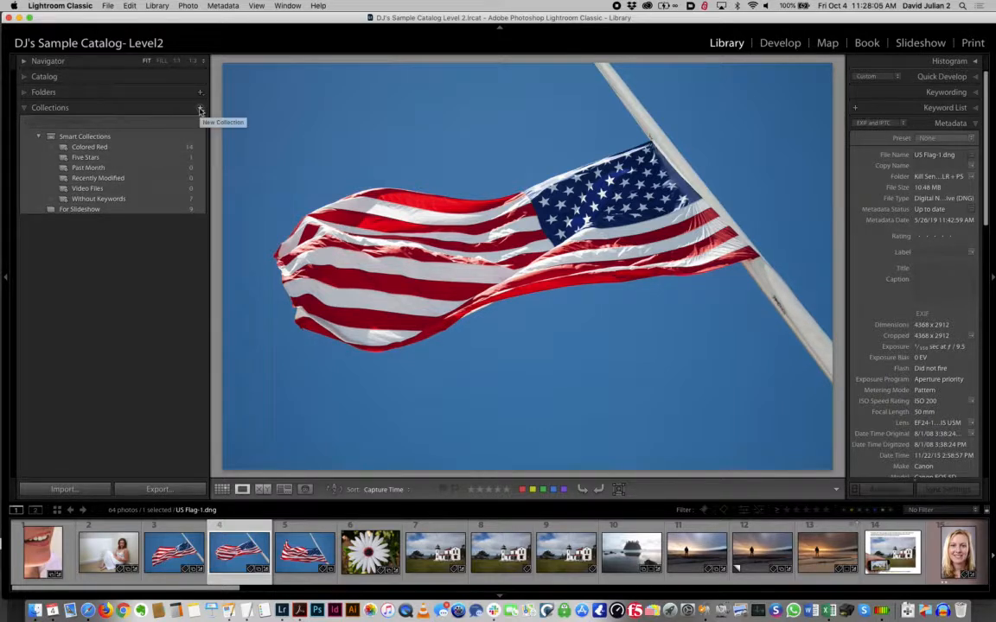
Step: Create a collection named Favorites and set it as the target collection
left_click(199, 109)
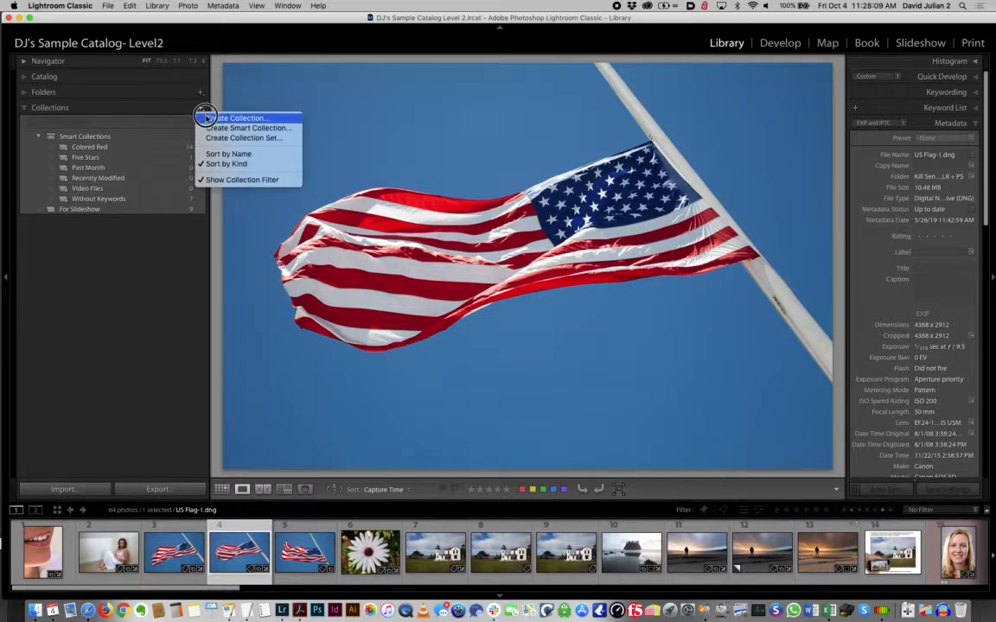
left_click(206, 119)
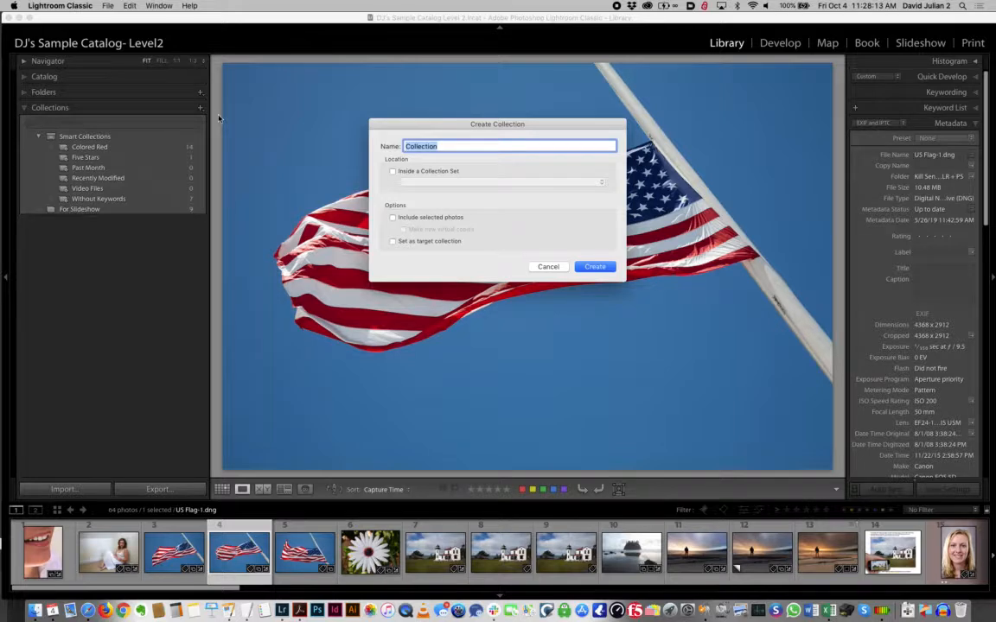
type("Favorites")
left_click(394, 242)
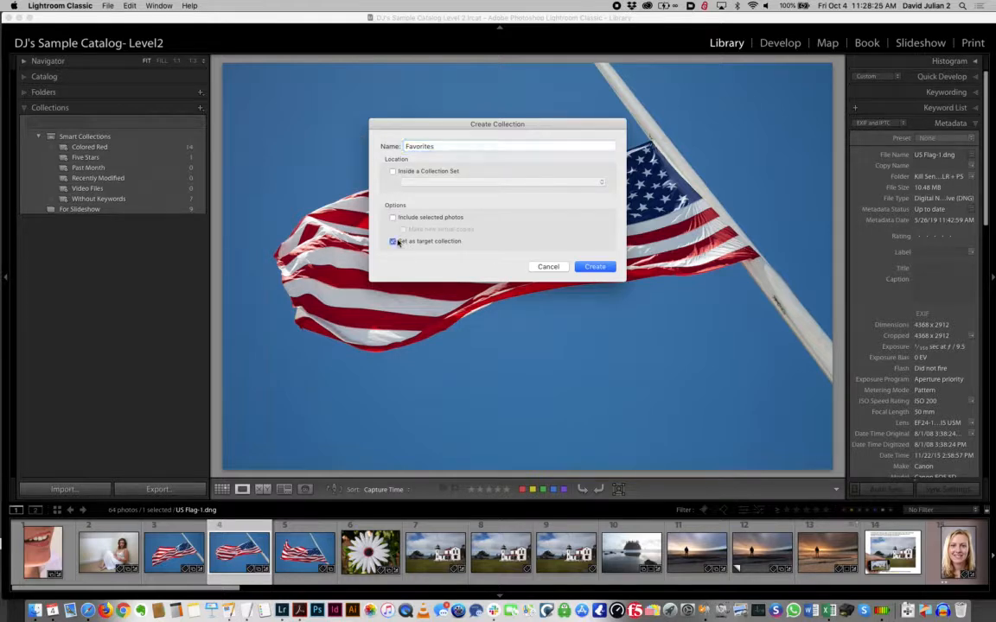
left_click(584, 267)
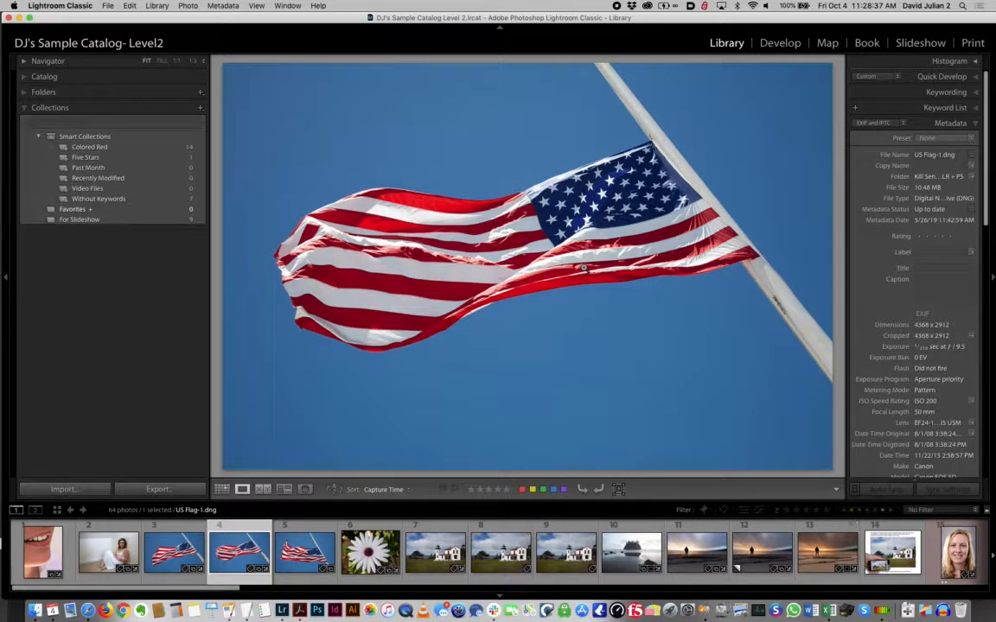
Step: Try adding and removing the open flag photo from the Favorites target collection, and add the daisy photo to it
key("b")
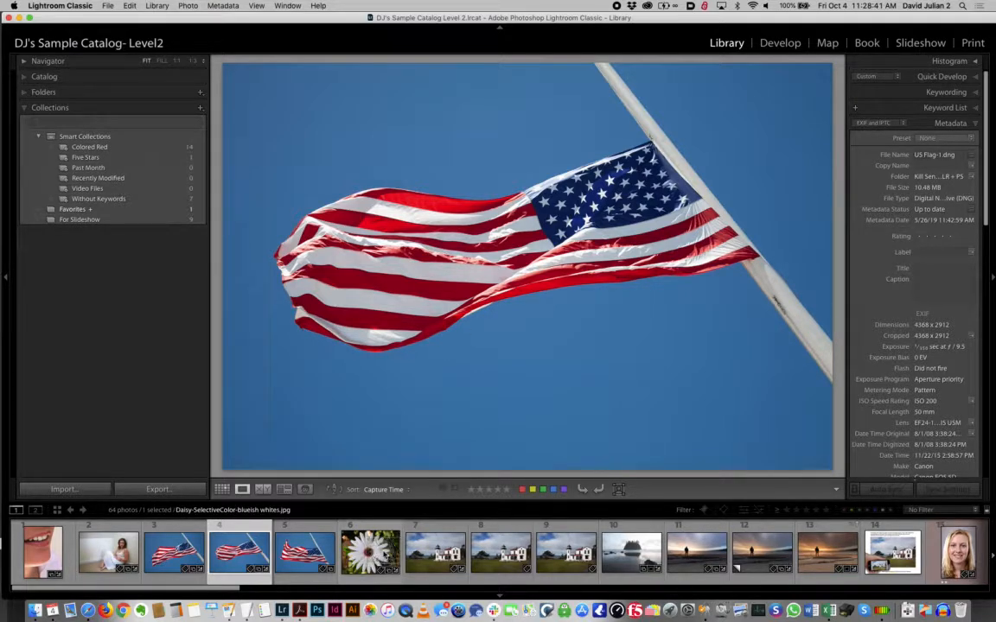
key("b")
left_click(370, 551)
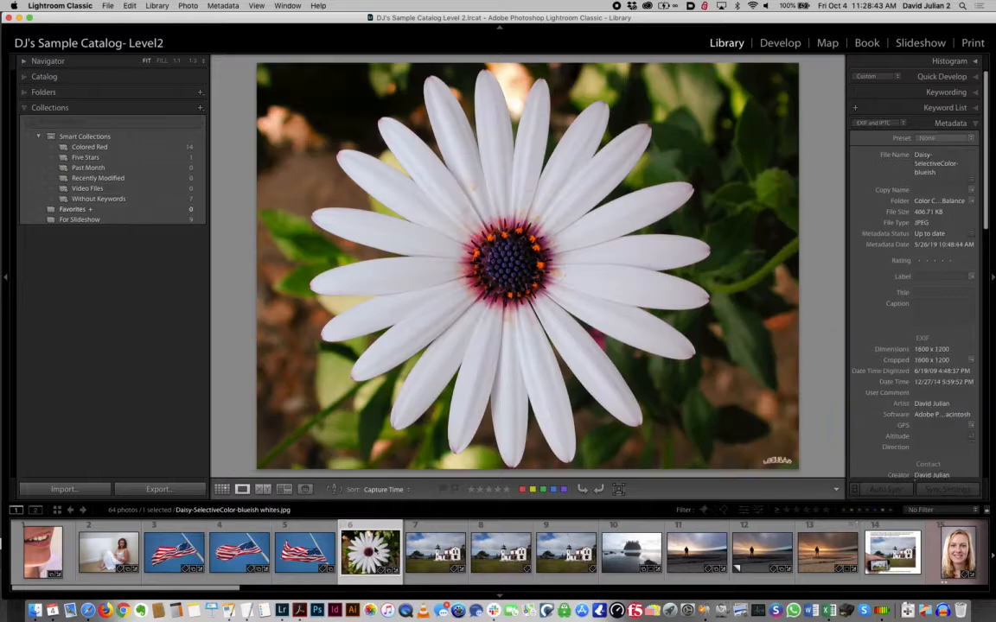
key("b")
key("b")
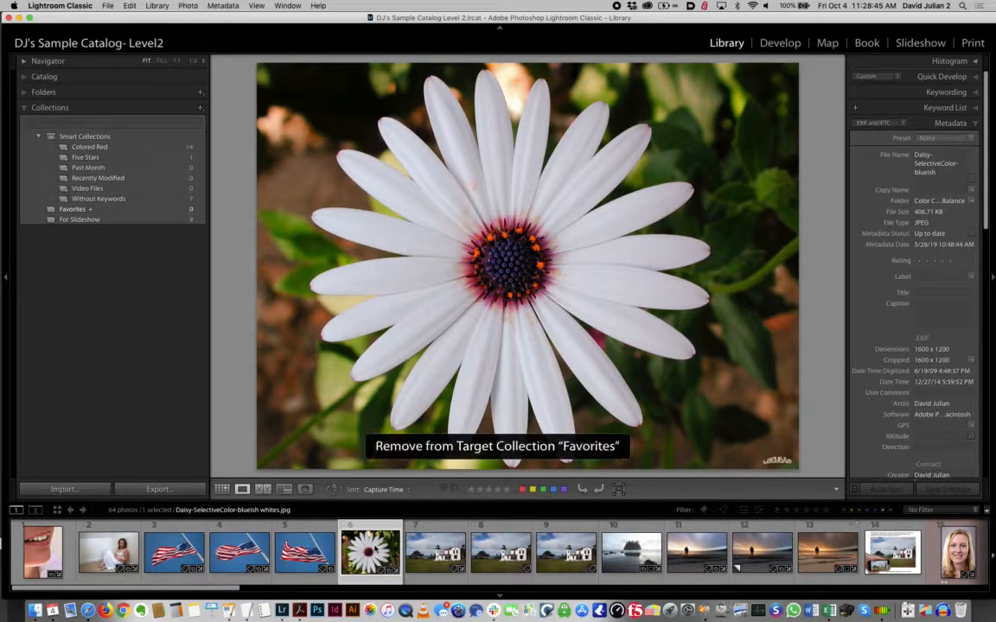
key("b")
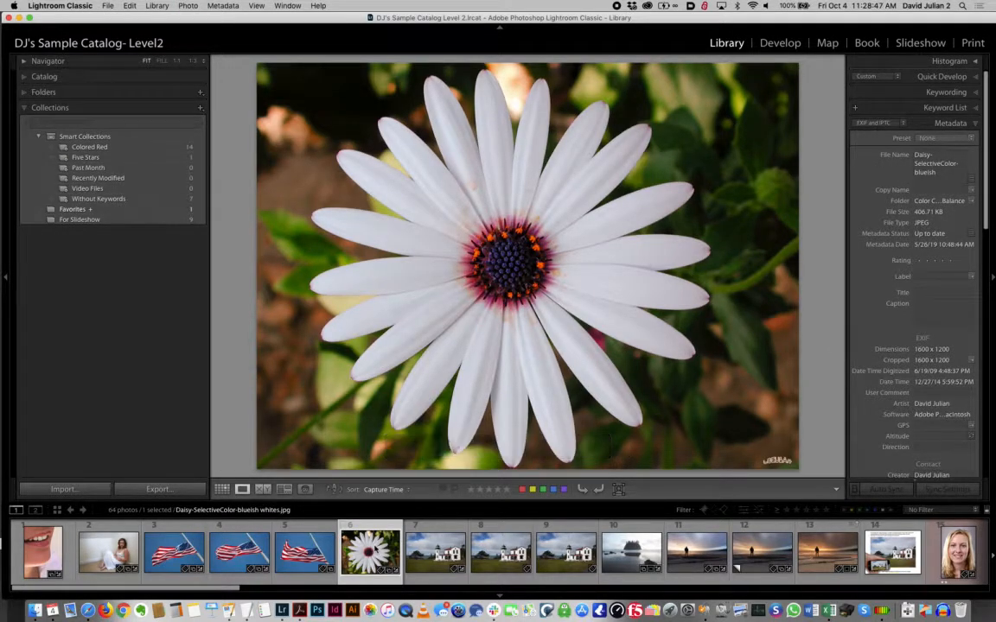
key("b")
key("b")
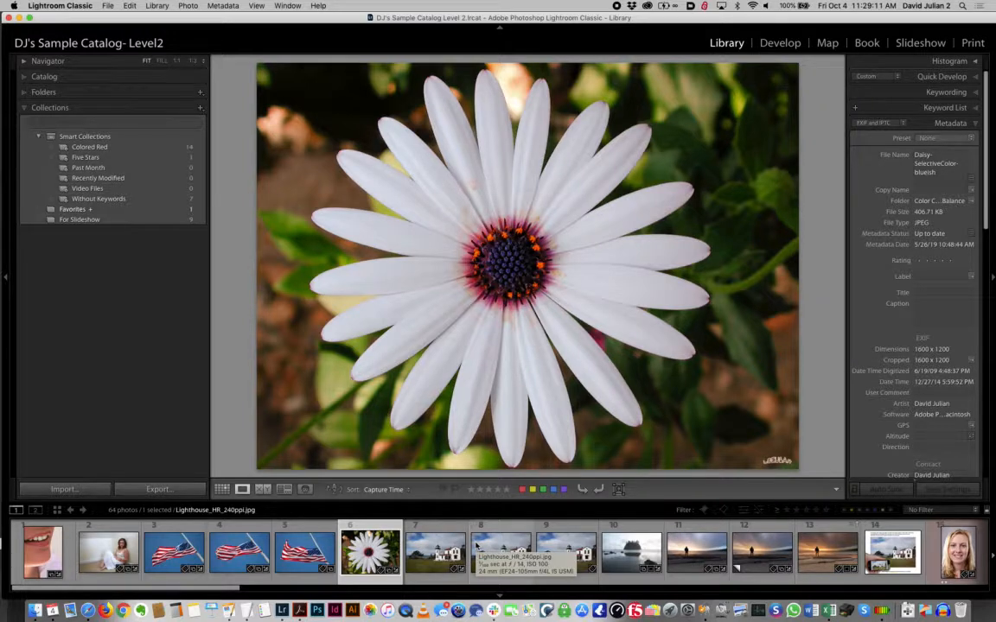
Step: Select the three US flag photos together and reset their settings in the Develop module
scroll(477, 546, "right", 2)
scroll(478, 546, "left", 2)
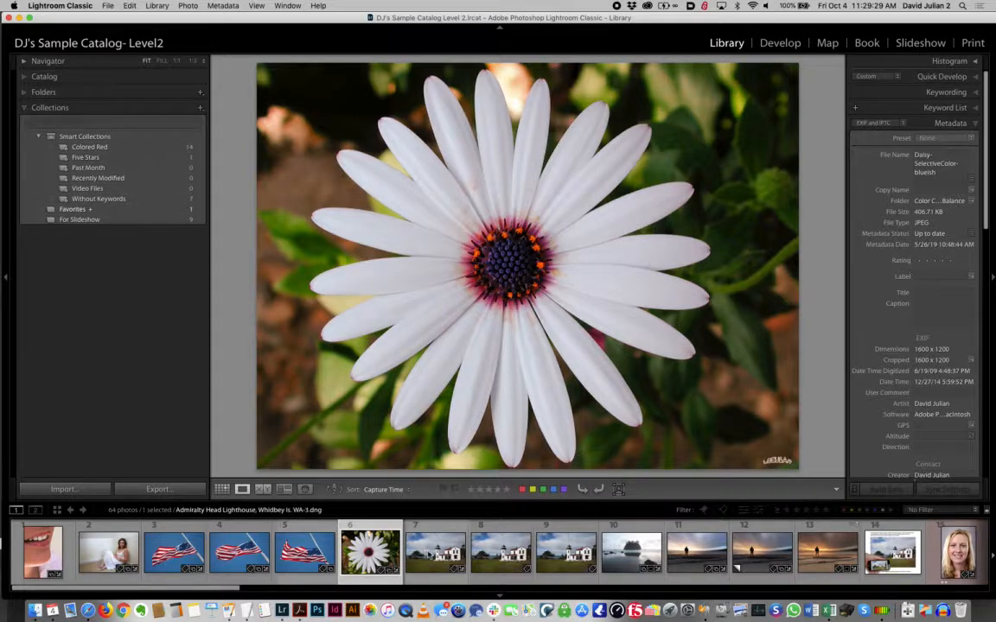
left_click(185, 558)
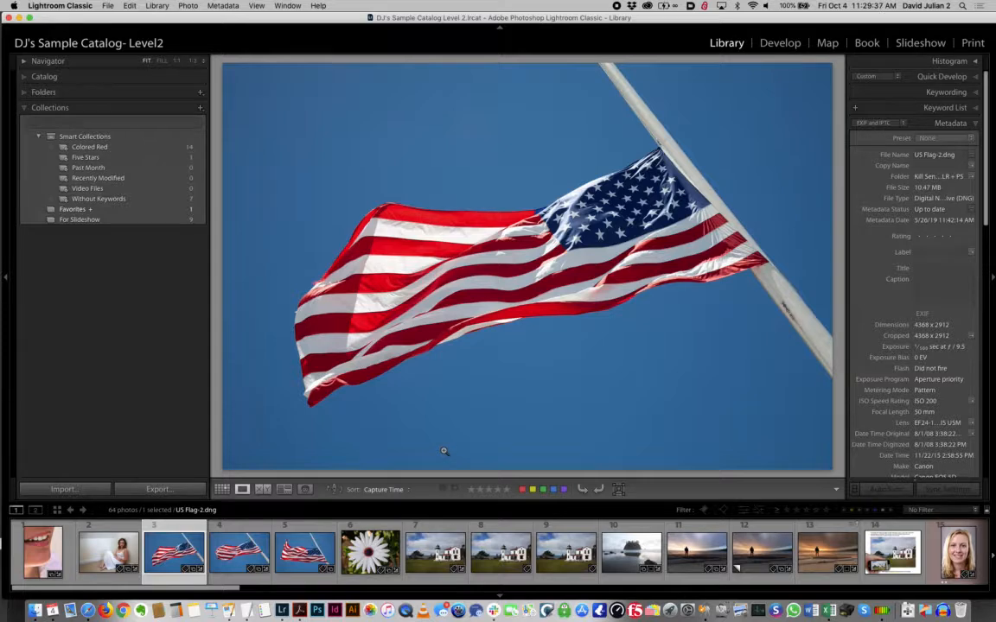
left_click(313, 543, "shift")
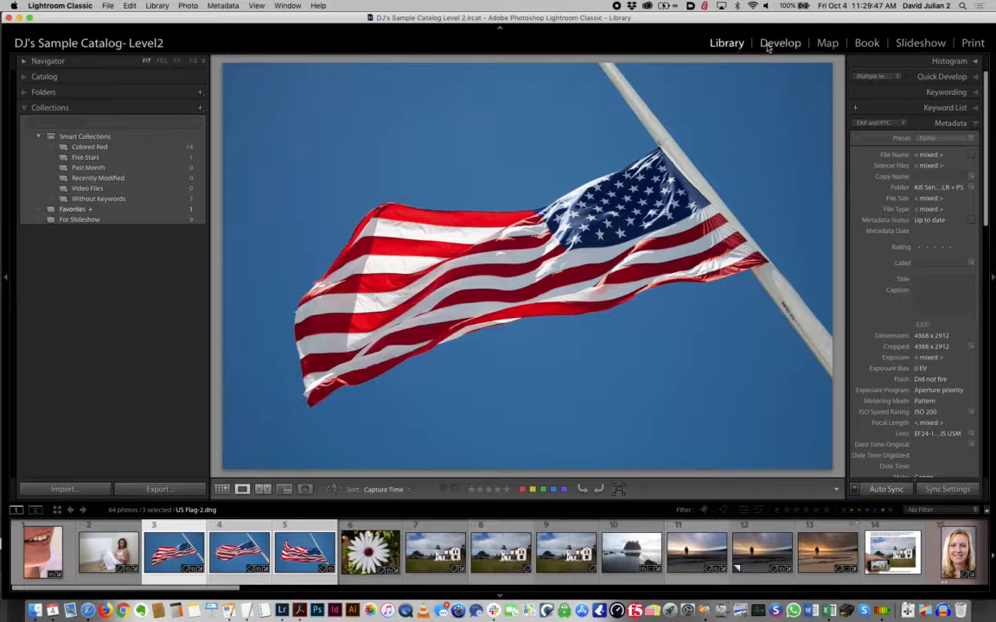
left_click(767, 43)
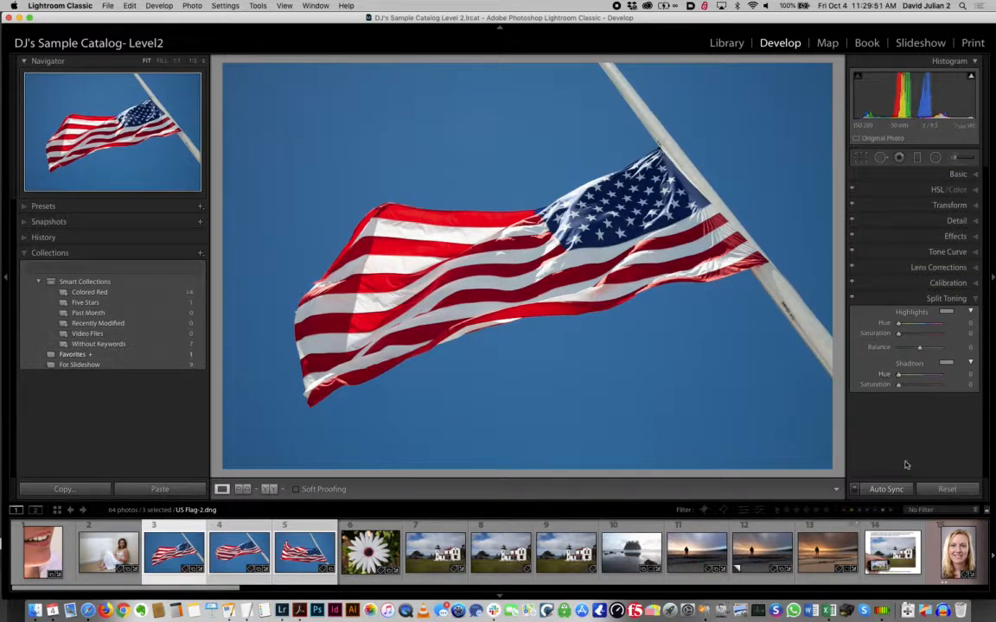
left_click(937, 489)
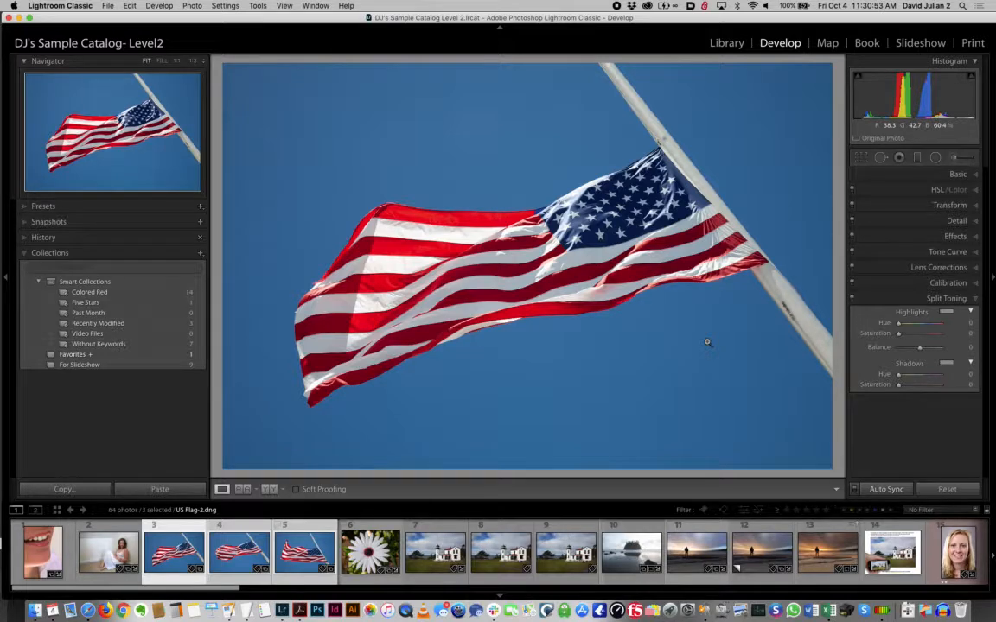
Step: Compare the three selected flag photos for dust spots in the sky, ending on US Flag-3110.CR2
left_click(239, 554)
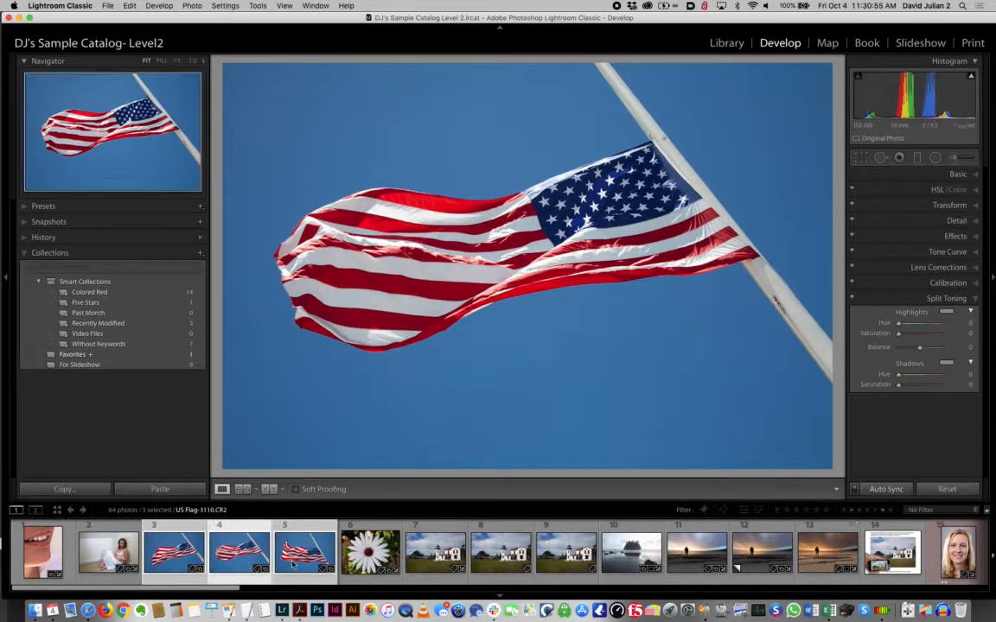
left_click(250, 557)
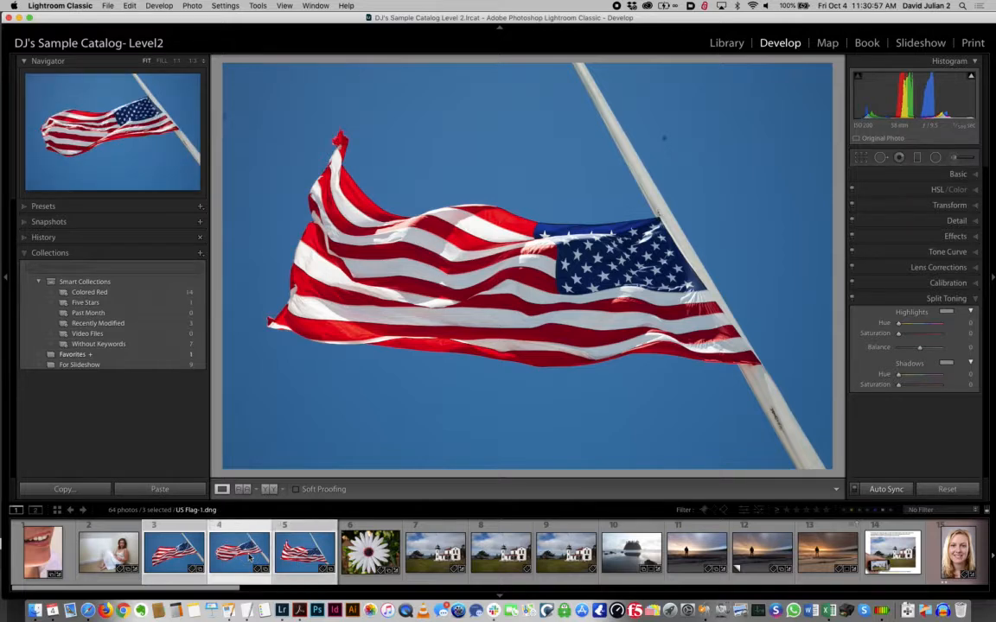
left_click(295, 557)
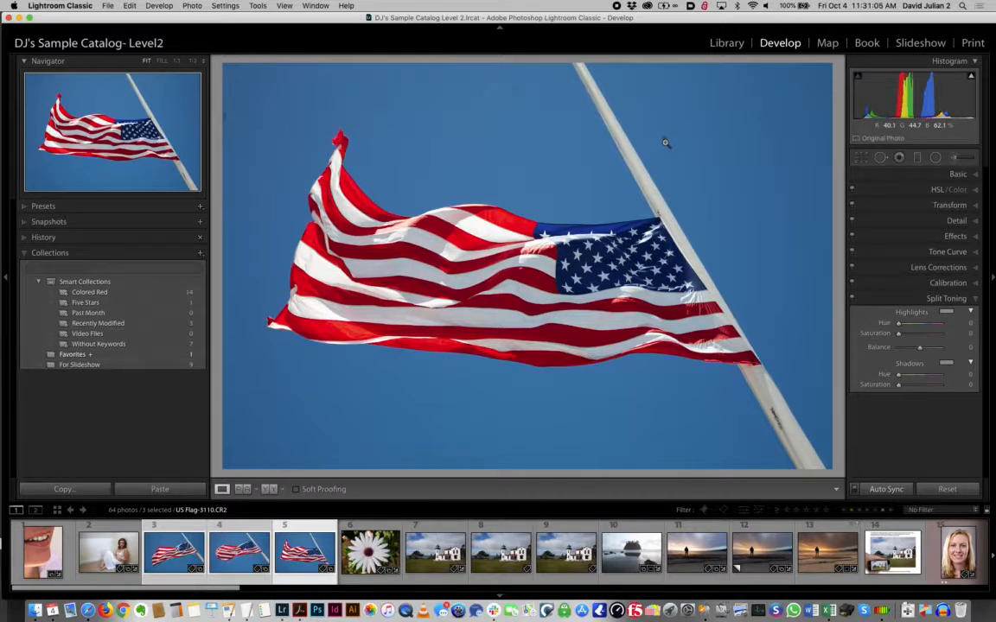
key("Left")
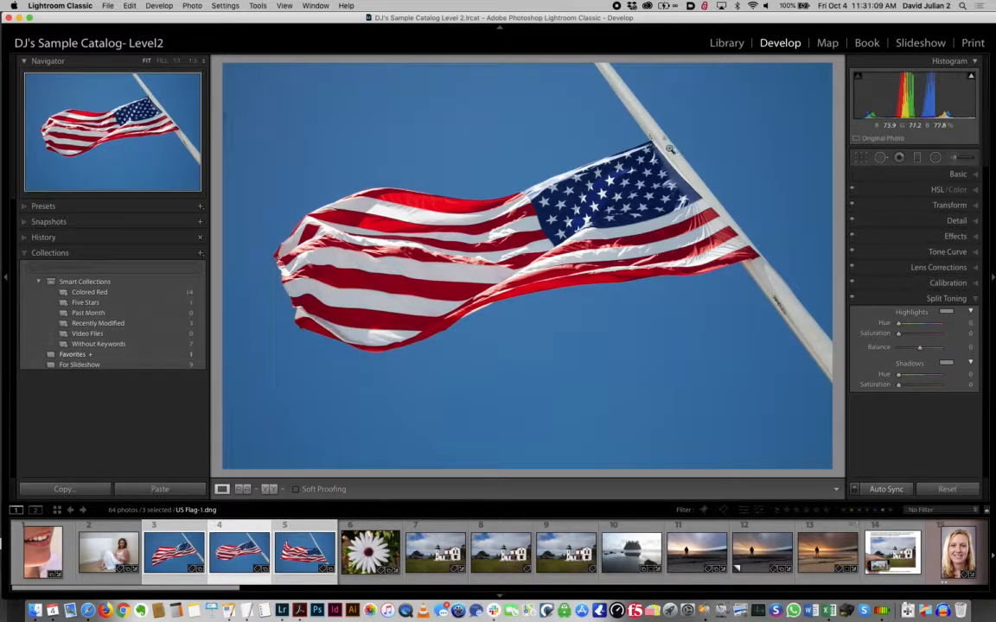
left_click(194, 540)
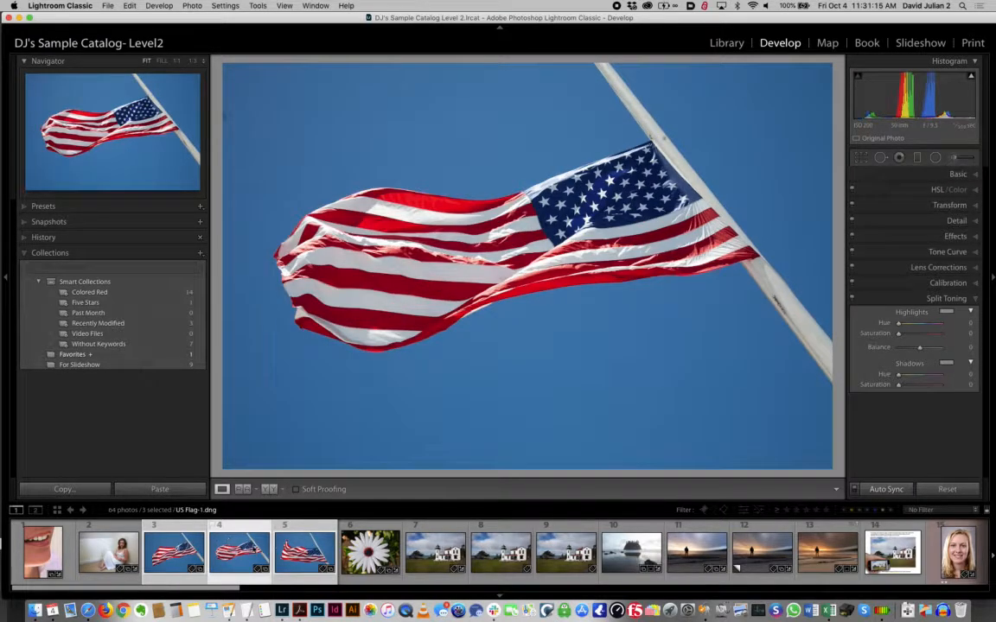
left_click(303, 549)
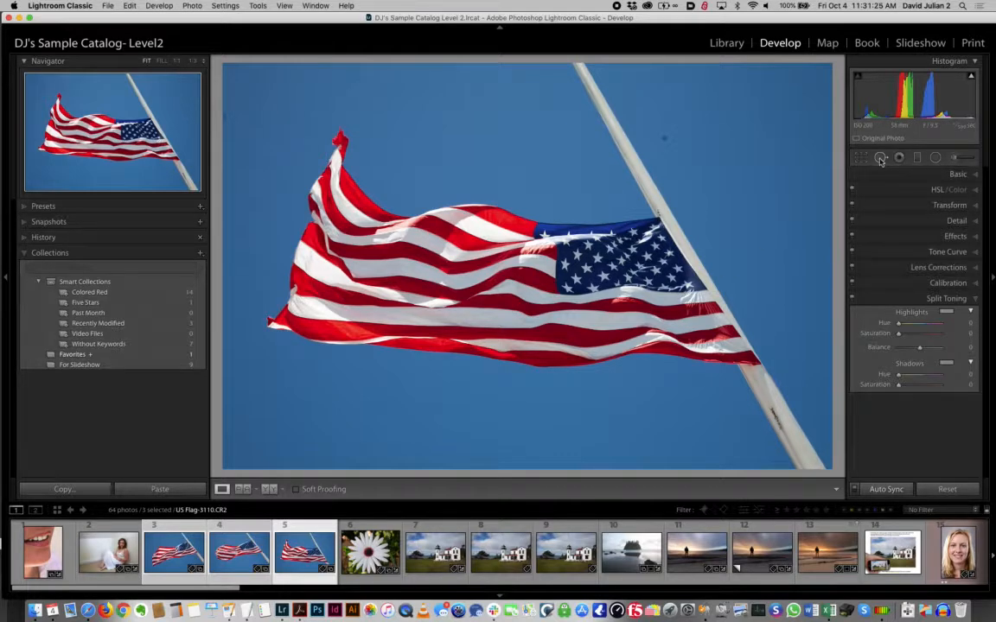
Step: Collapse the histogram, activate Spot Removal, and enable Visualize Spots with a lowered threshold that hides the background noise
left_click(975, 63)
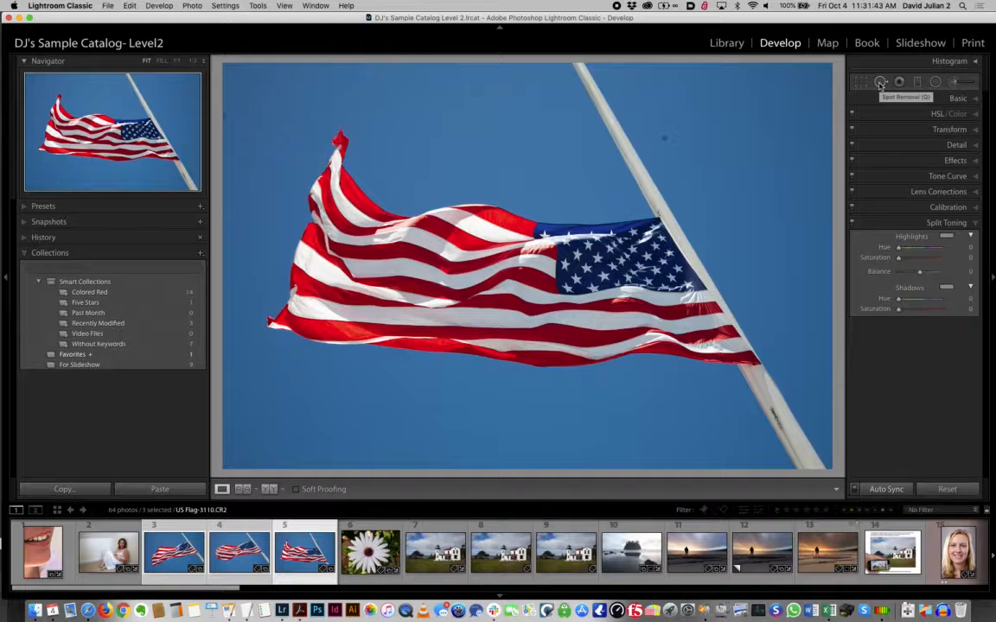
left_click(880, 83)
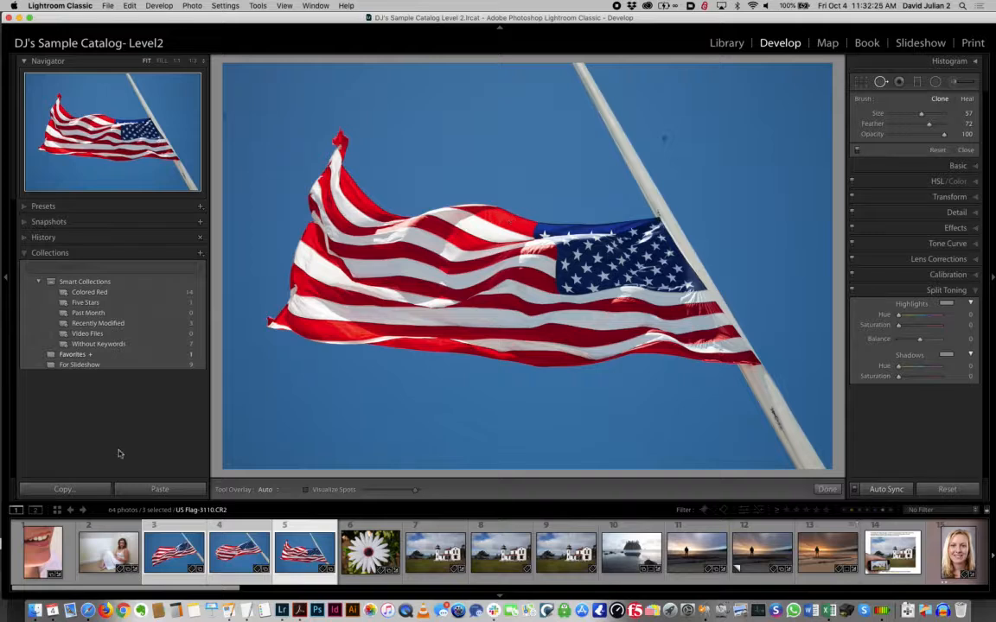
left_click(305, 490)
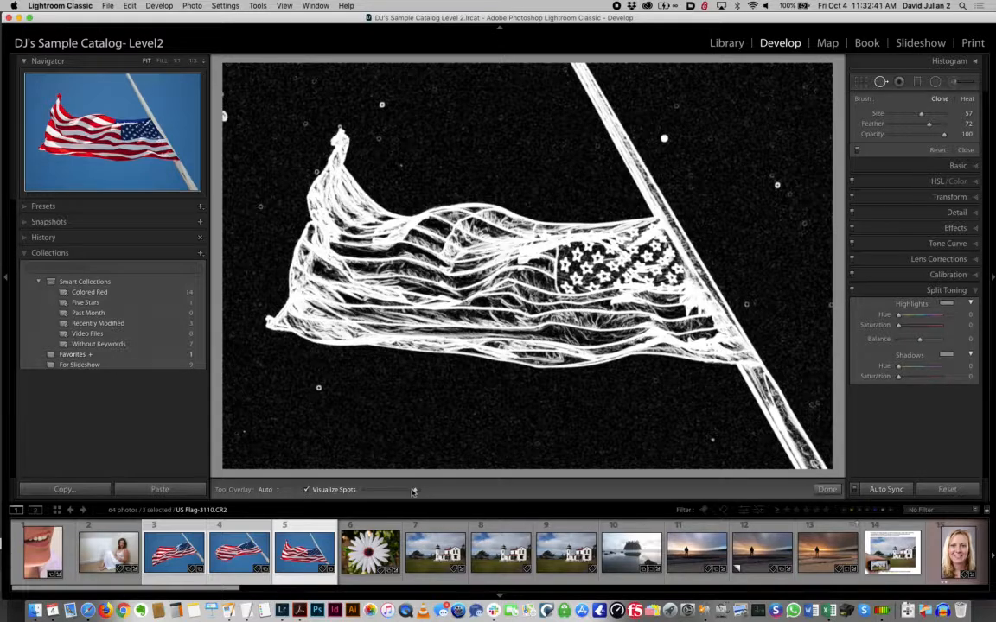
mouse_move(413, 491)
left_mouse_down()
mouse_move(386, 490)
mouse_move(419, 490)
left_mouse_up()
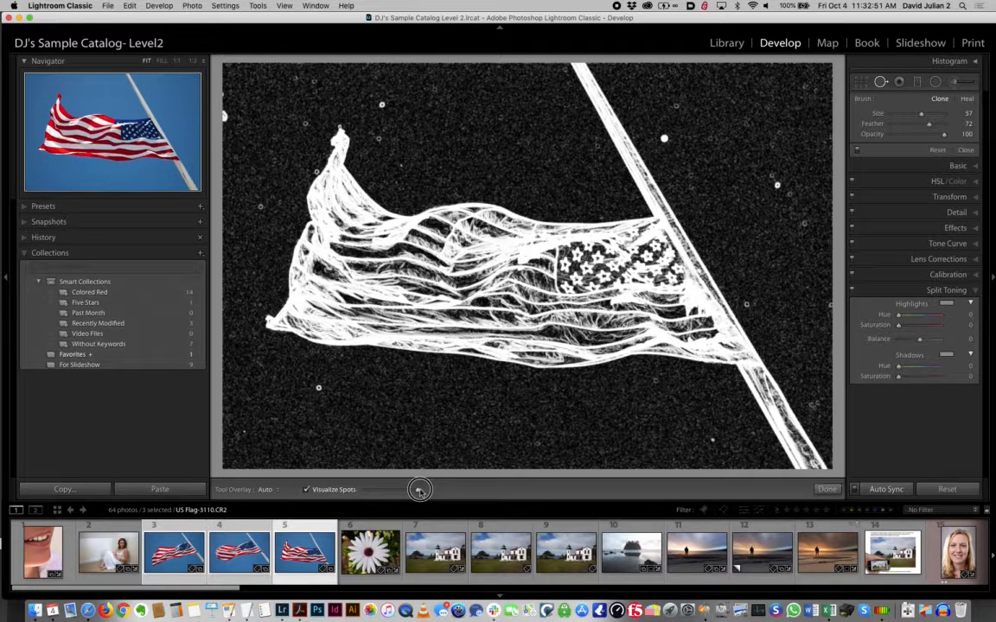
left_click_drag(420, 490, 415, 490)
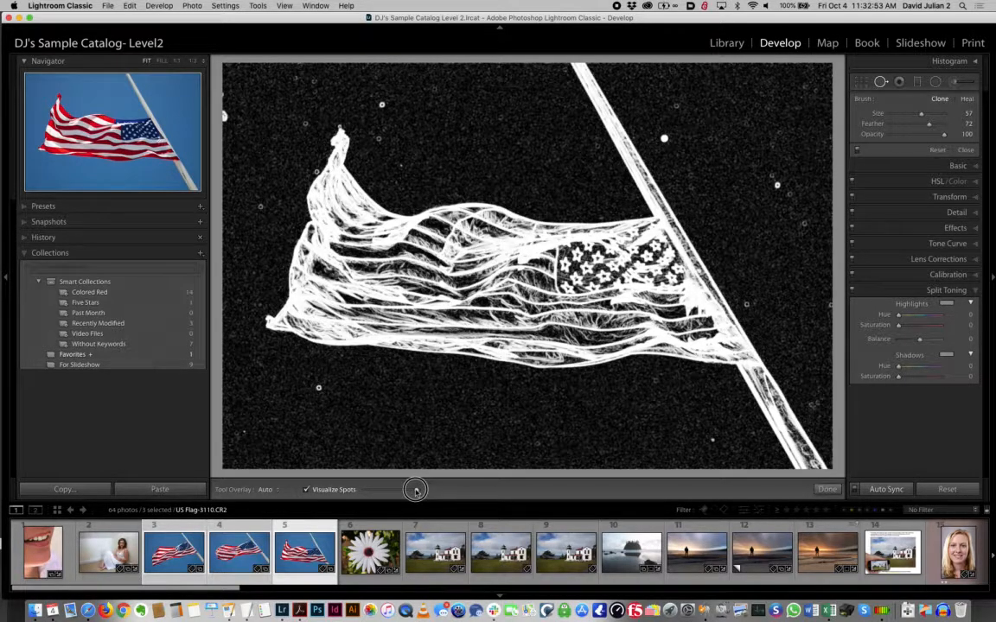
left_click_drag(415, 490, 401, 491)
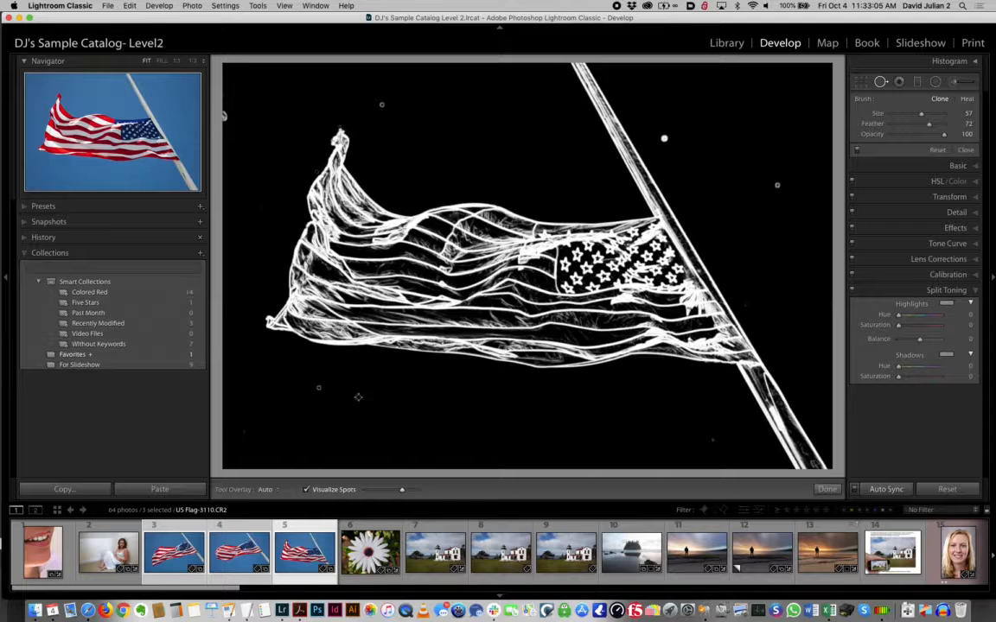
Step: Compare the flag photo with and without Visualize Spots to locate the dust spots in the sky
left_click(305, 490)
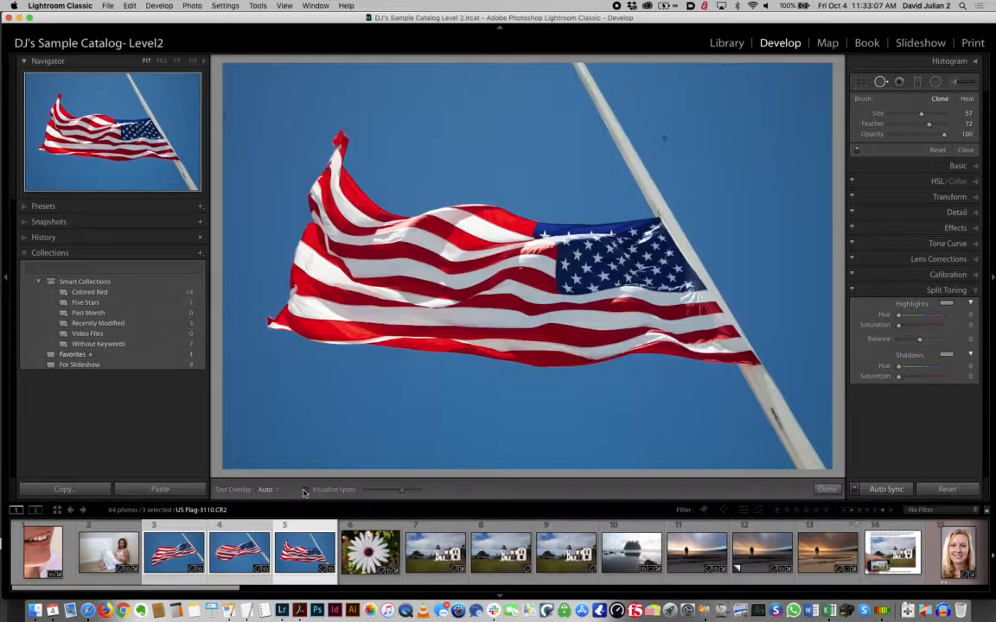
left_click(305, 490)
left_click(305, 490)
left_click(305, 490)
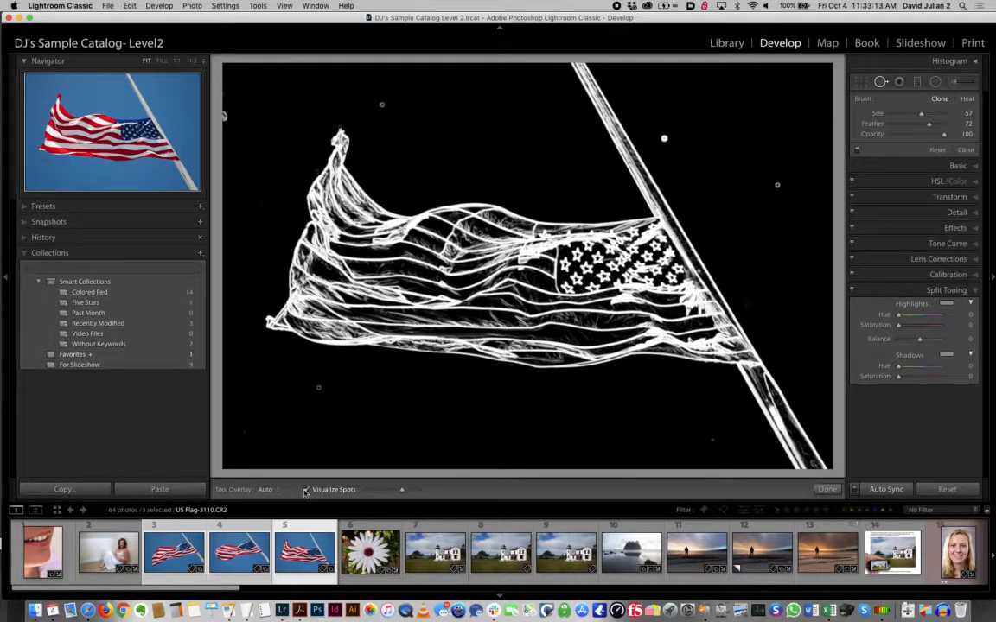
left_click(305, 490)
left_click(305, 490)
Step: Remove the five most visible dust spots around the flag with a size 75 Spot Removal brush, switching from Clone to Heal mode
scroll(318, 389, "up", 3)
scroll(319, 389, "down", 2)
scroll(318, 389, "up", 3)
left_click(318, 389)
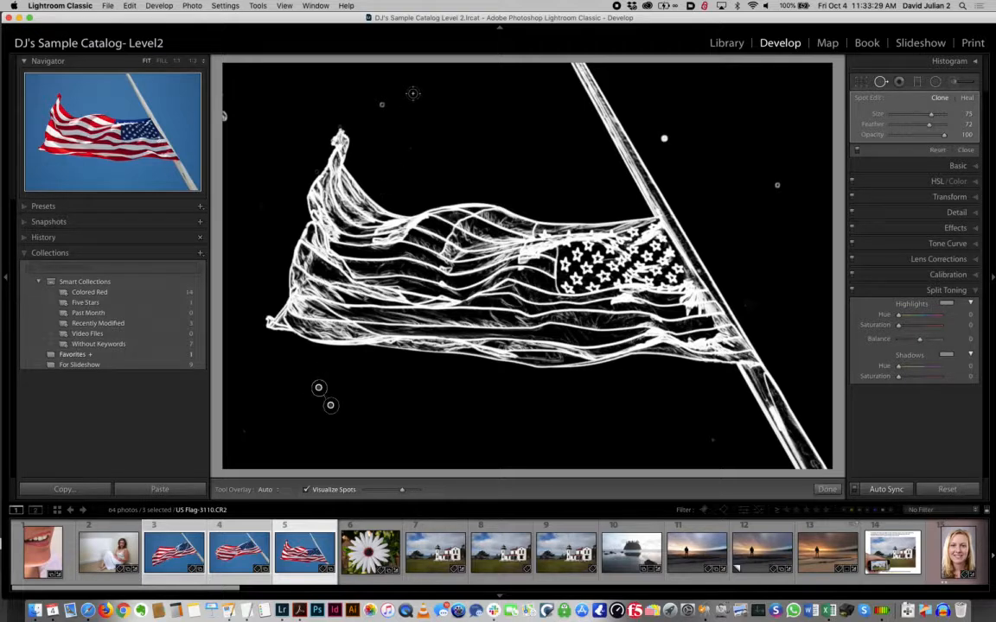
left_click(382, 105)
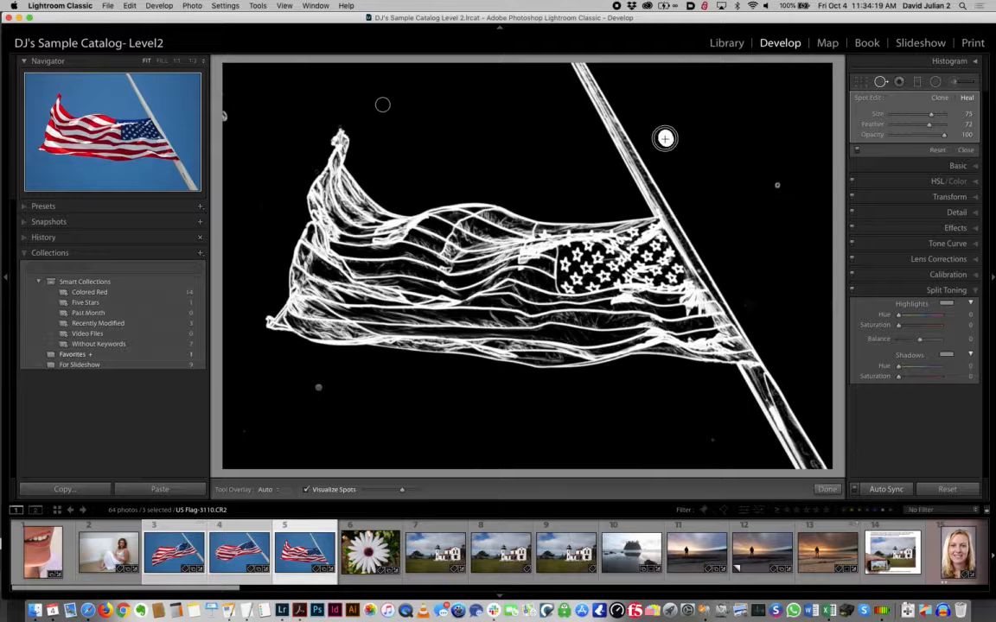
left_click(665, 139)
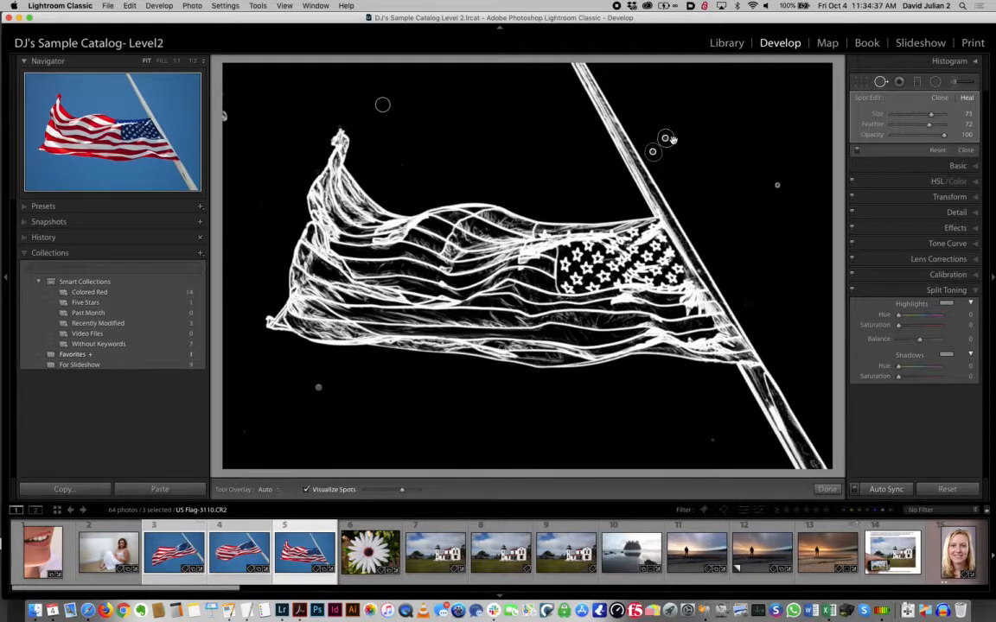
left_click(777, 184)
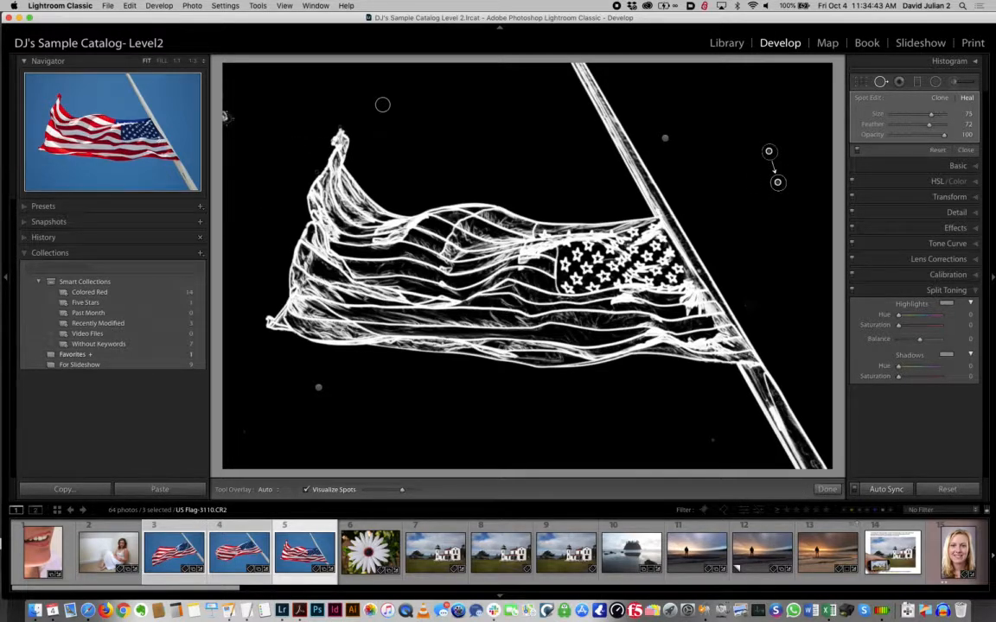
left_click(224, 114)
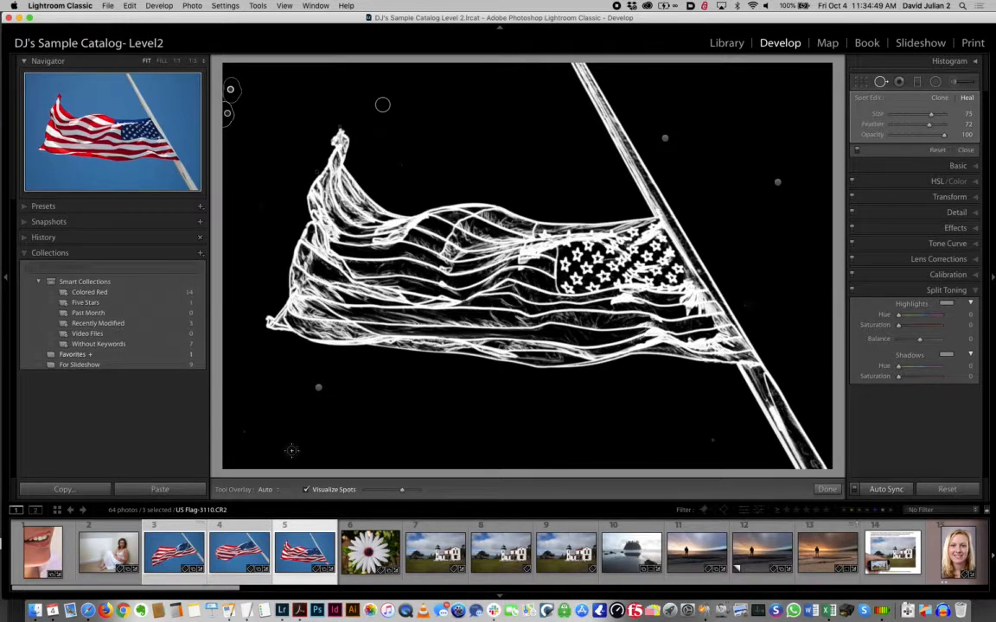
Step: Turn off Visualize Spots and check the synced spot removal on US Flag-1.dng
left_click(306, 490)
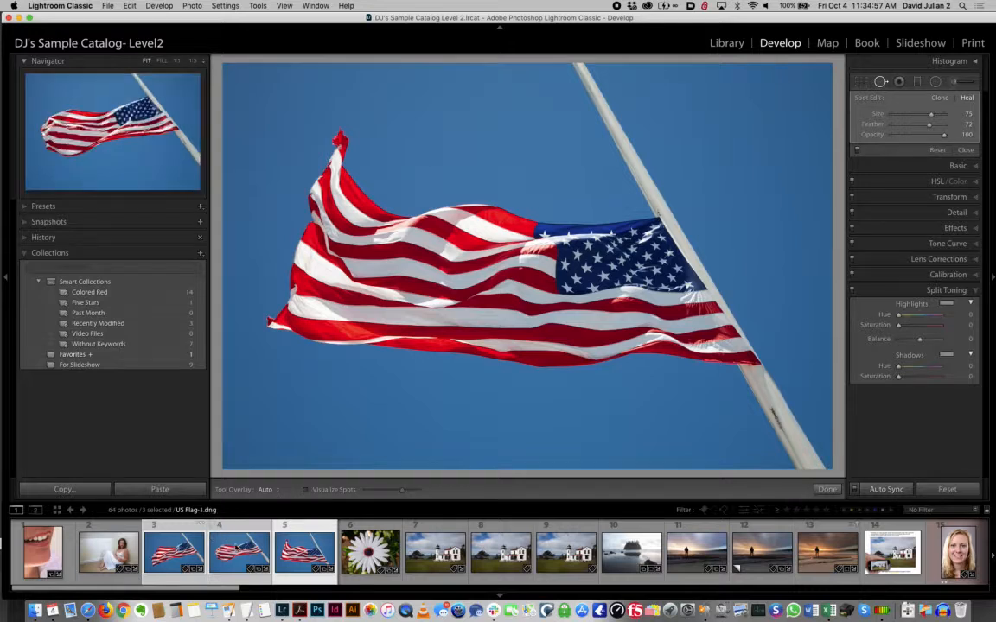
left_click(237, 547)
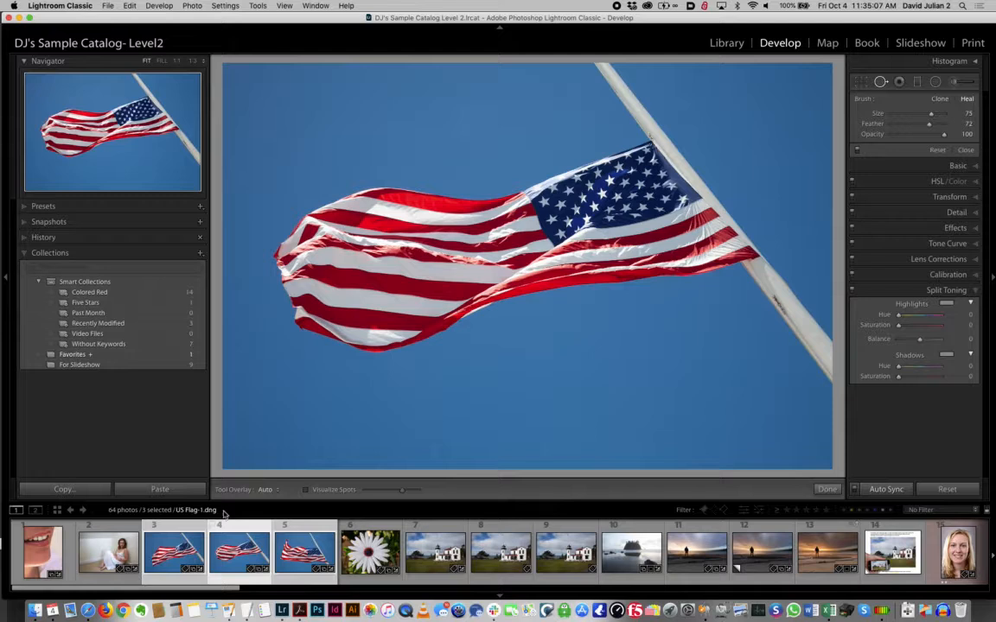
Step: Check the synced spot removal on the other two flag photos and review the Tool Overlay options, keeping Auto
left_click(184, 548)
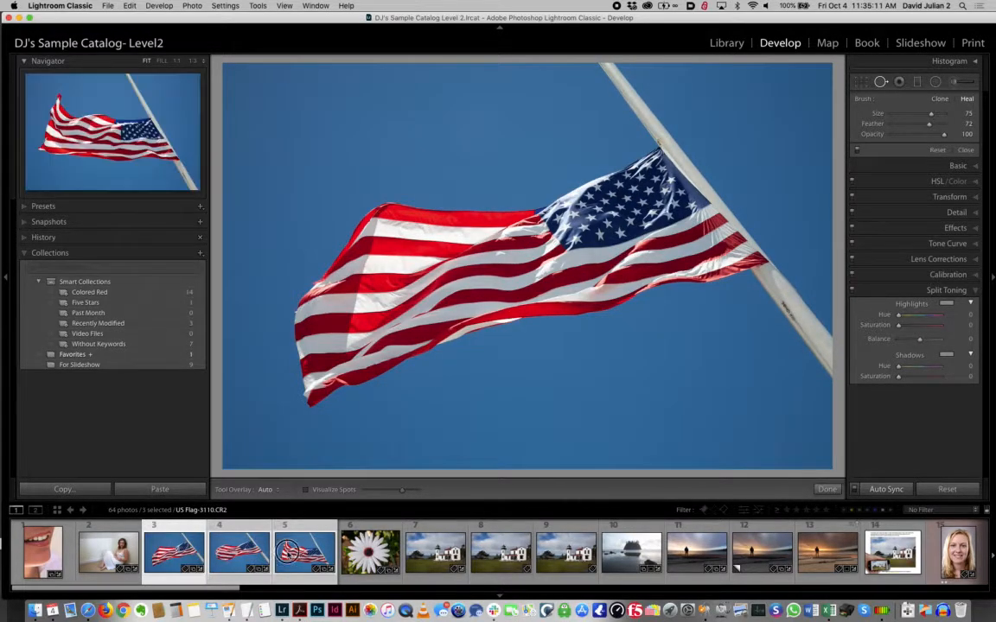
left_click(304, 551)
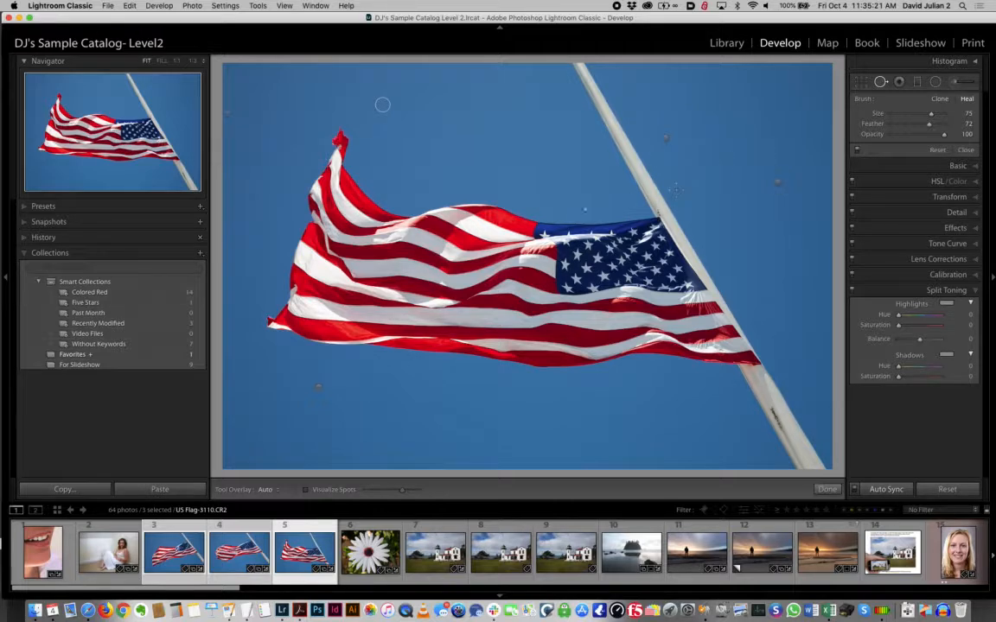
left_click(270, 491)
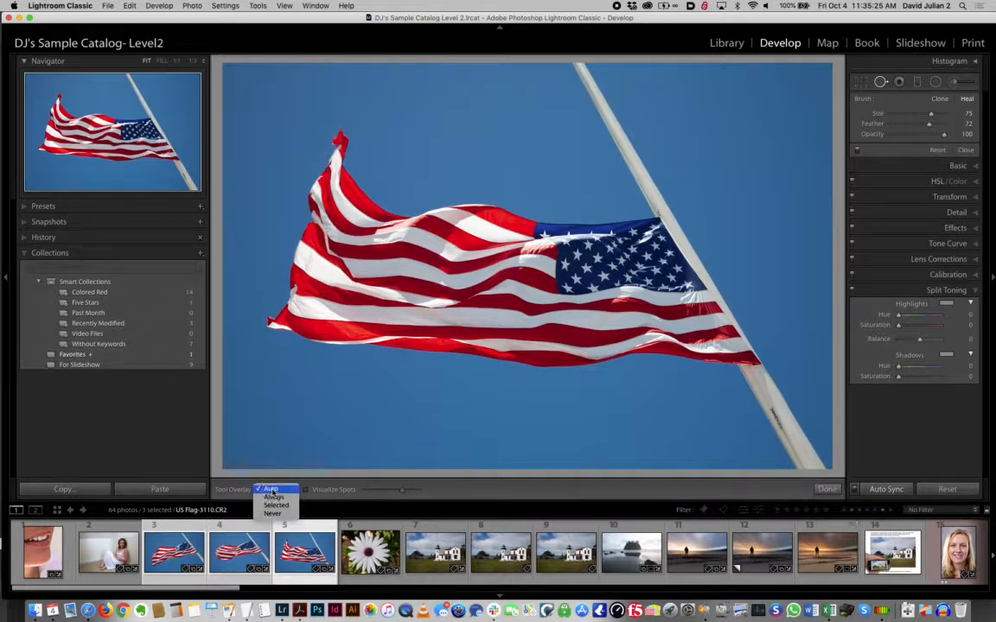
left_click(272, 490)
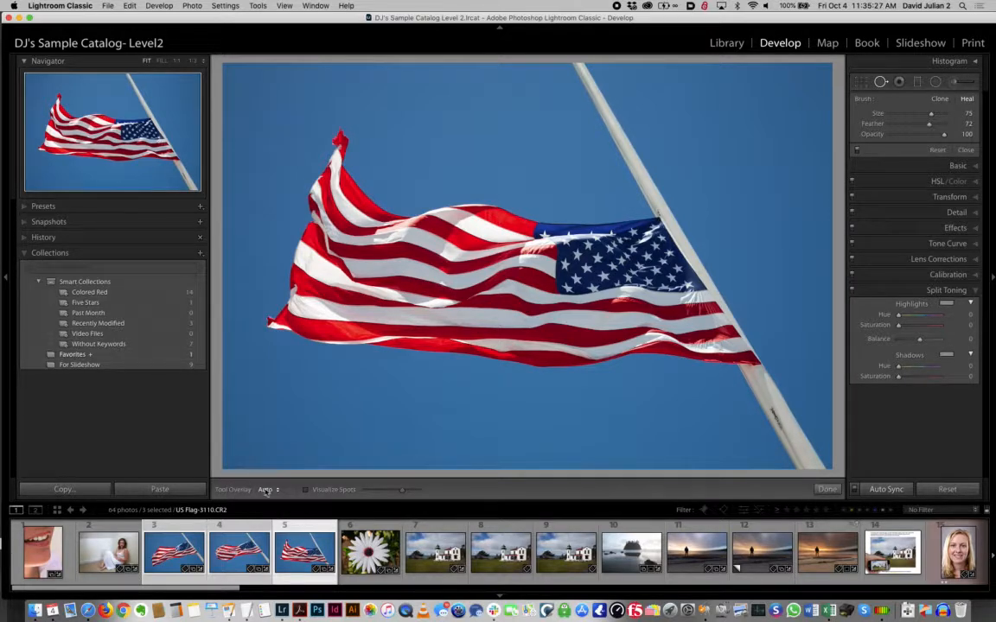
left_click(667, 138)
left_click(268, 490)
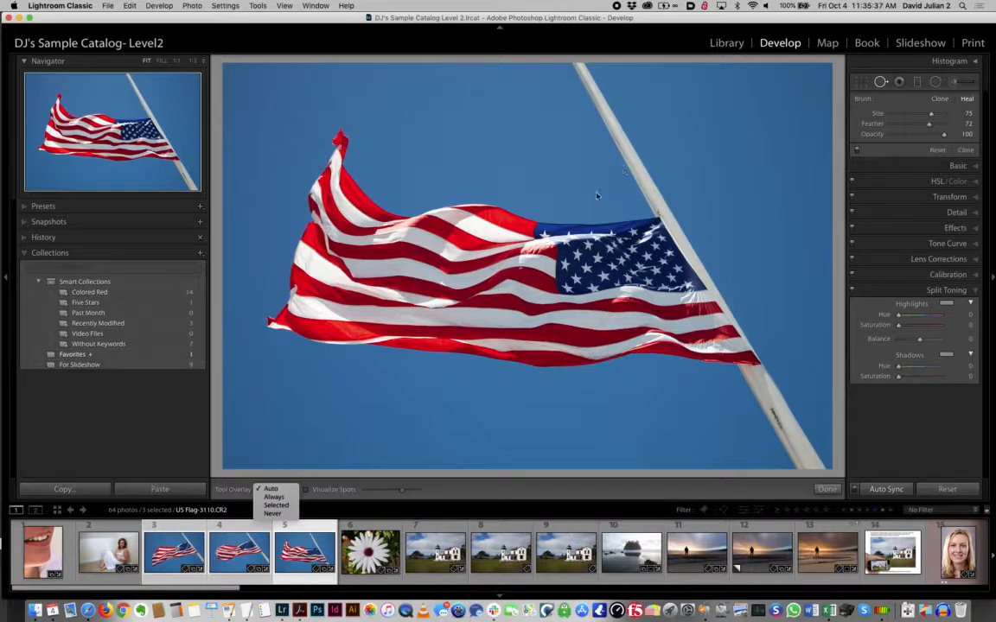
left_click(284, 490)
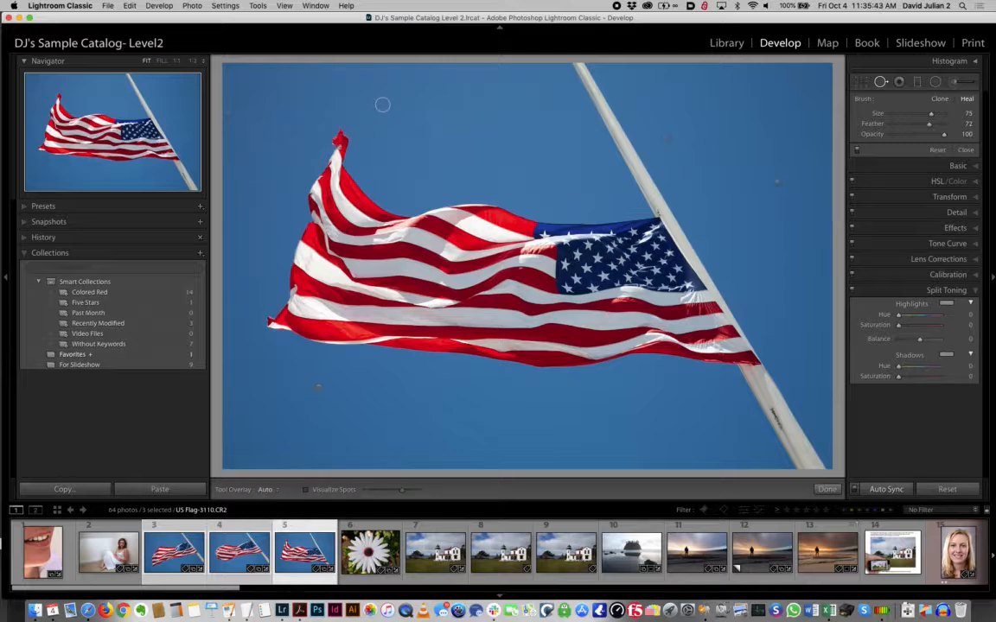
Step: On US Flag-3110.CR2, delete the spot correction in the sky beyond the flagpole and heal that dust spot again
left_click(665, 138)
left_click(666, 138)
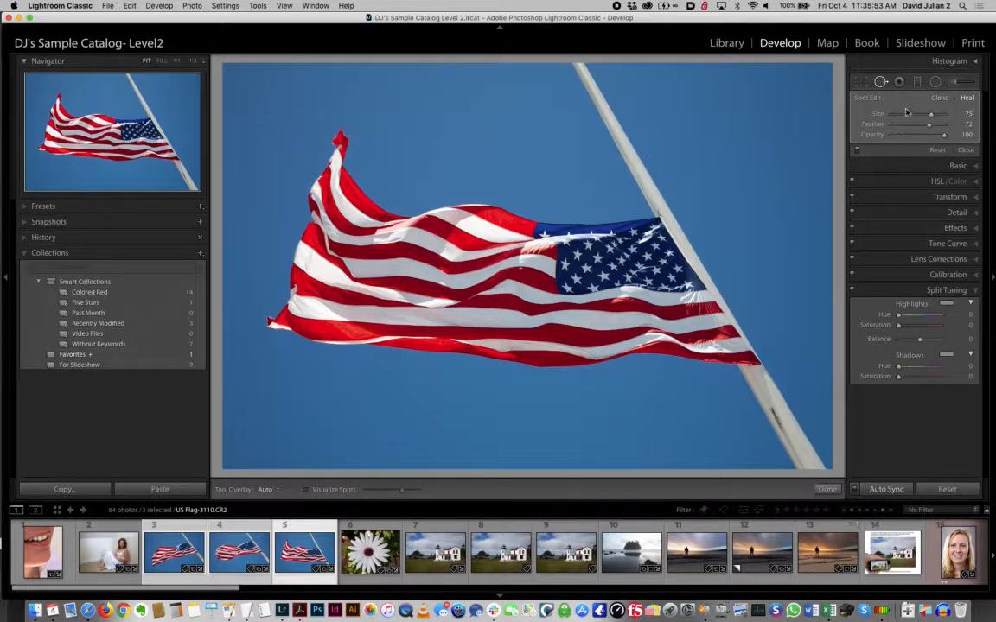
mouse_move(653, 152)
left_mouse_down()
mouse_move(686, 134)
mouse_move(682, 146)
mouse_move(635, 158)
mouse_move(615, 142)
mouse_move(632, 155)
mouse_move(654, 152)
left_mouse_up()
left_click(778, 183)
key("Delete")
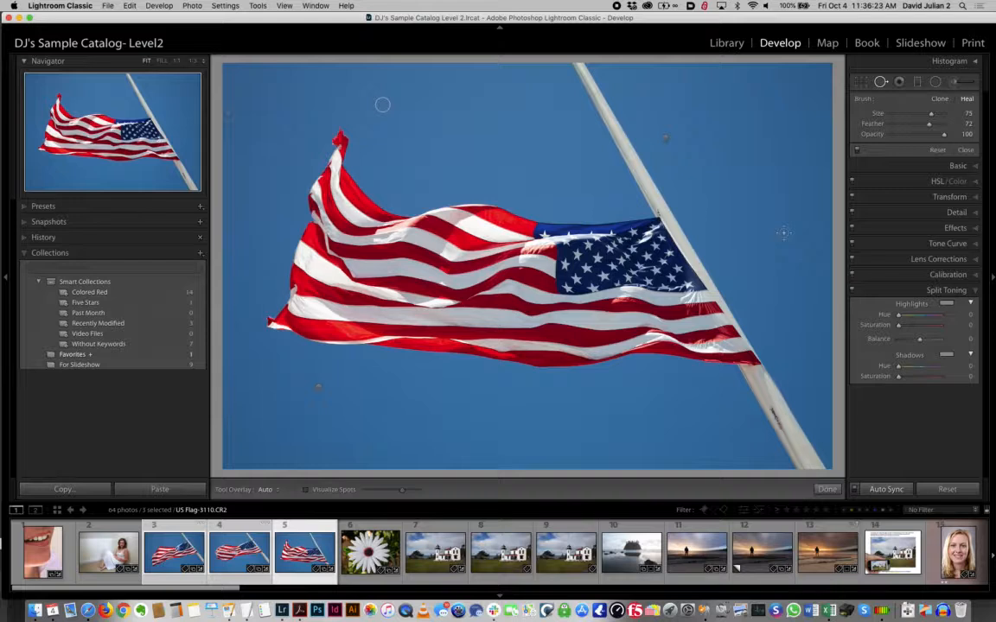
left_click(779, 183)
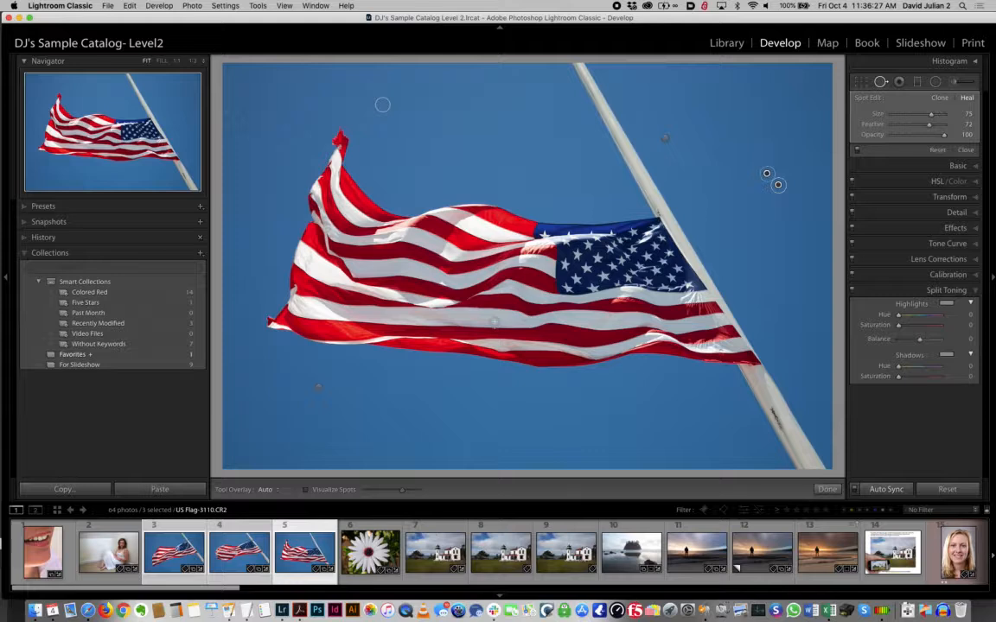
Step: Check the synced corrections on the other flag photos, and select only US Flag-1.dng for individual editing
left_click(223, 554)
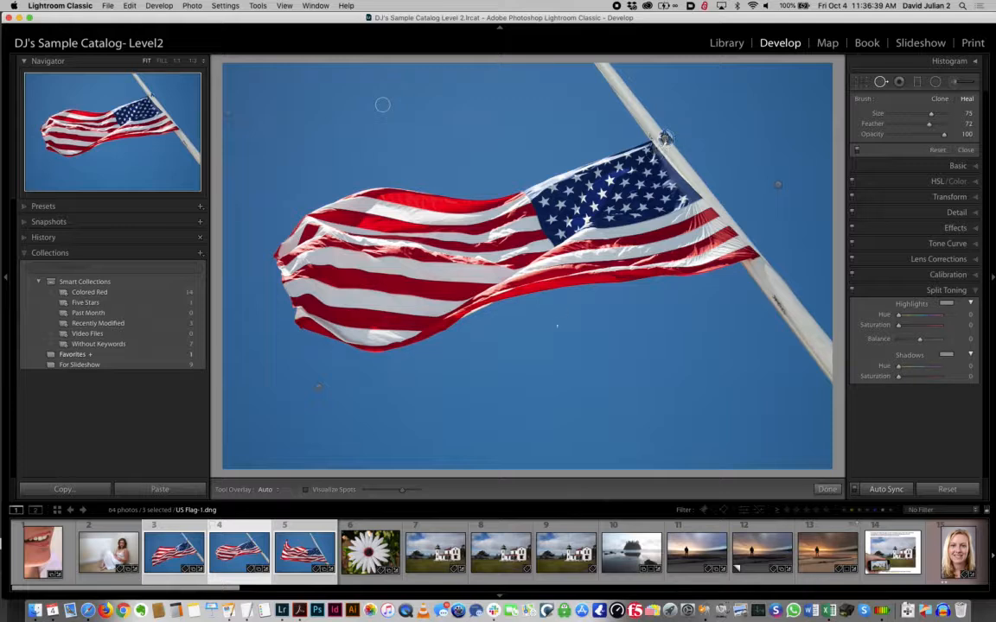
left_click(283, 546)
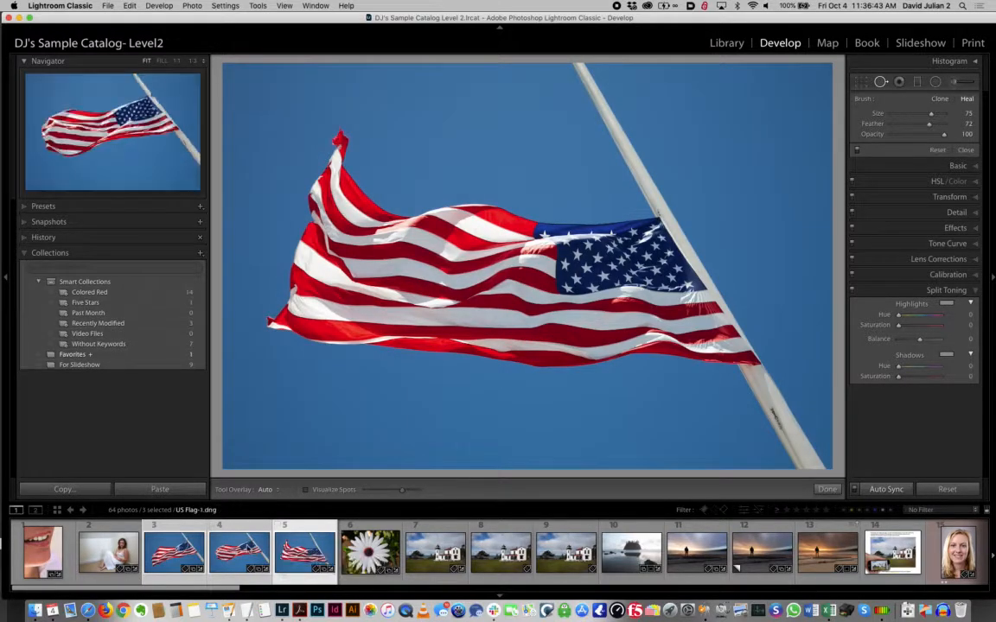
left_click(206, 543)
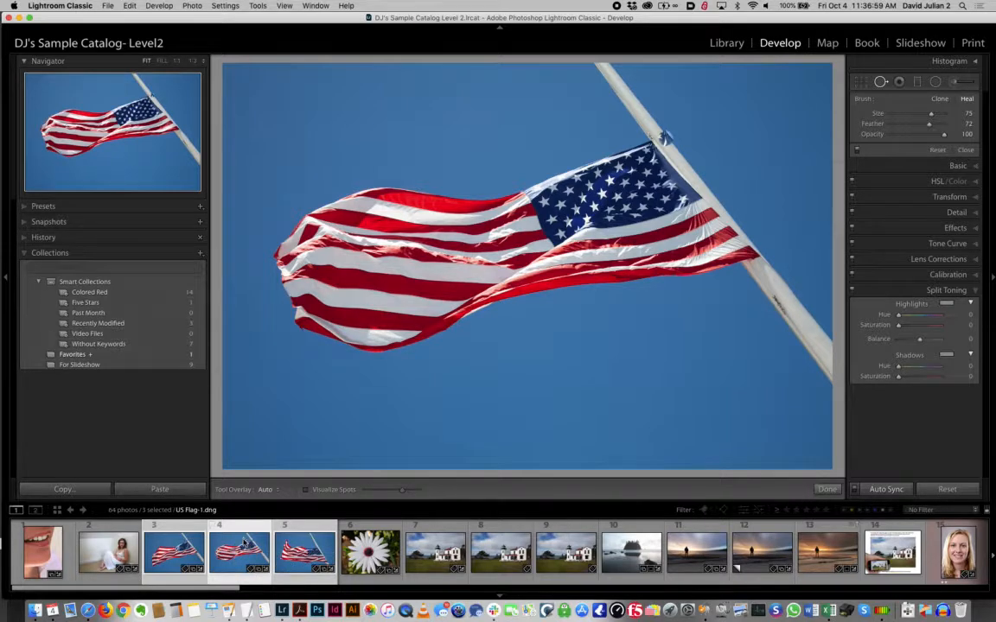
key("Left")
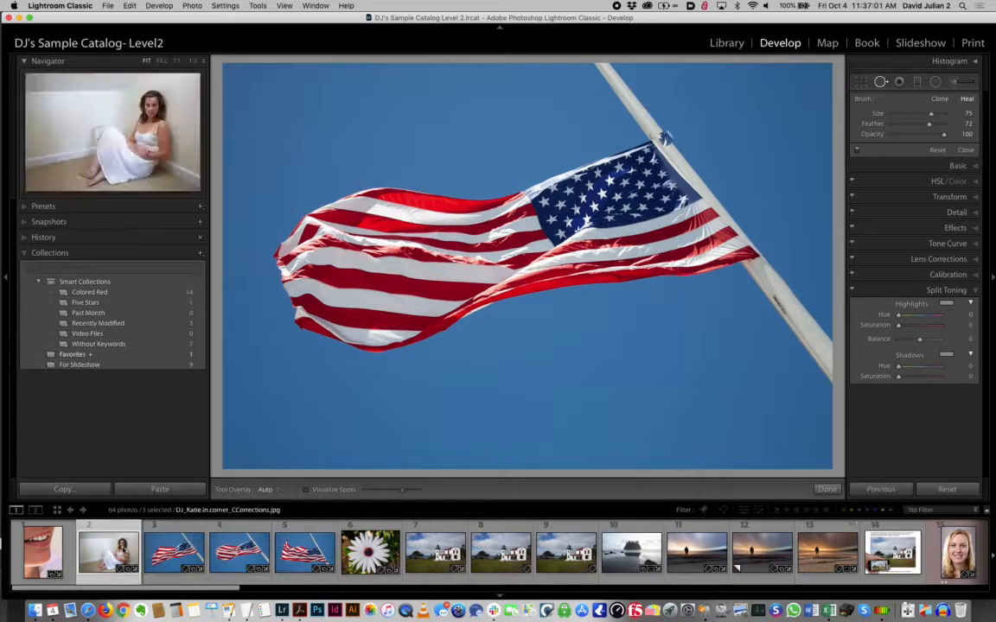
left_click(232, 560)
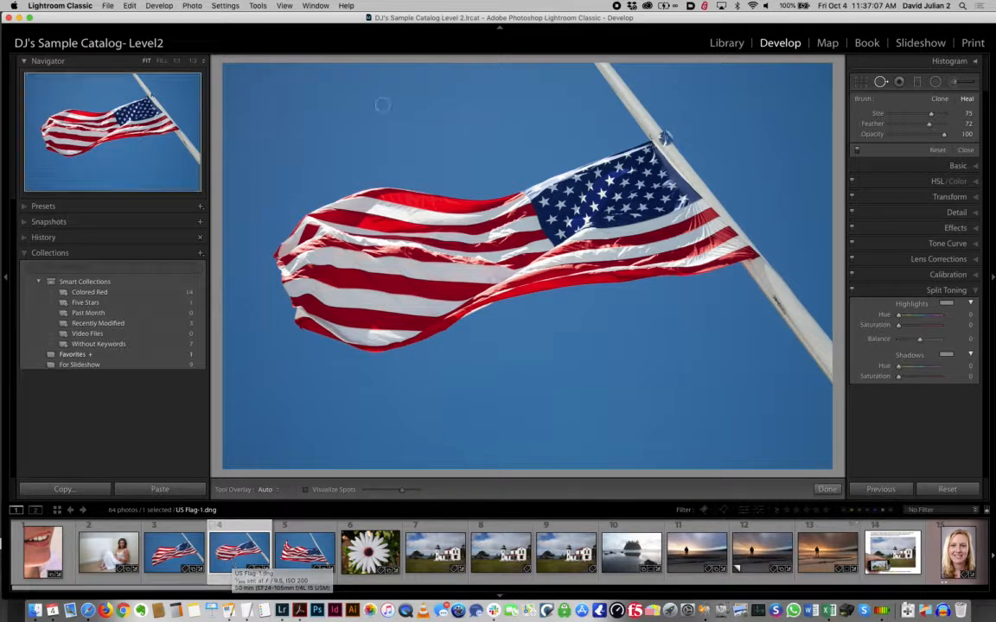
Step: Examine the faulty corrections on US Flag-1.dng with Spot Removal on and off and in the Before view
left_click(880, 82)
left_click(881, 82)
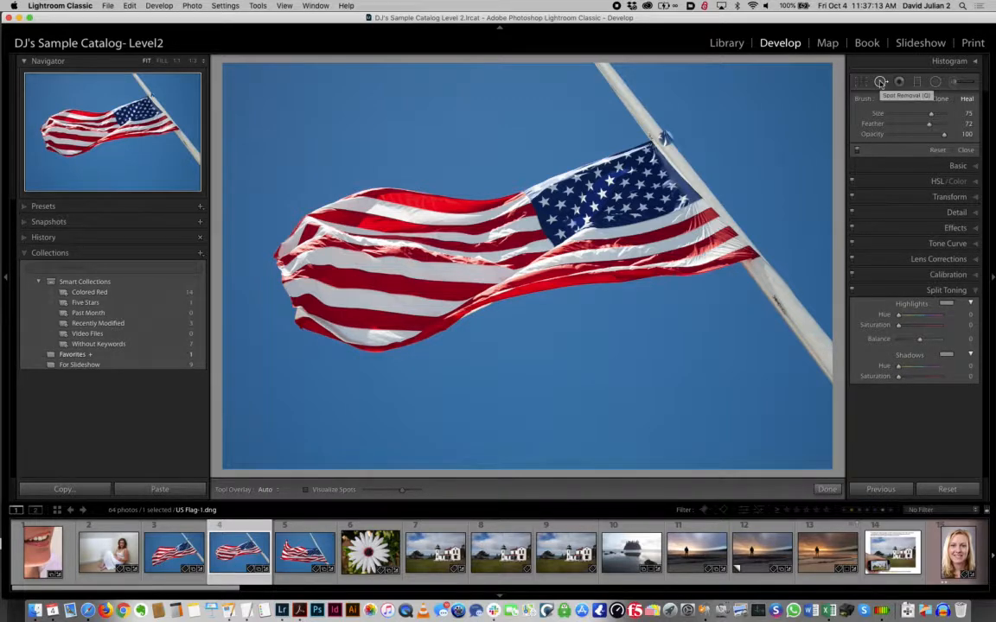
left_click(881, 82)
left_click(880, 82)
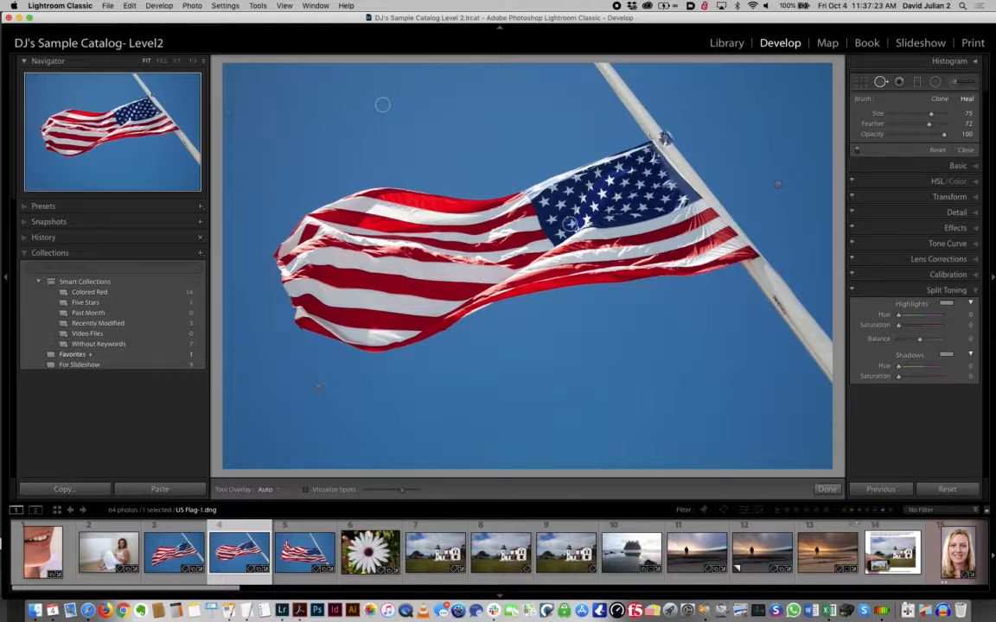
left_click(652, 134)
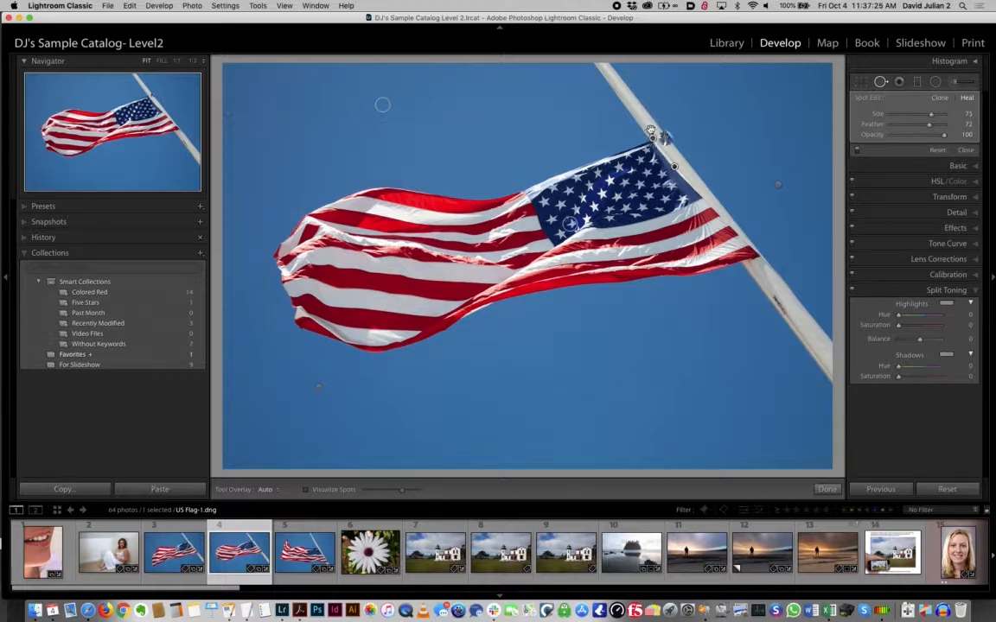
key("backslash")
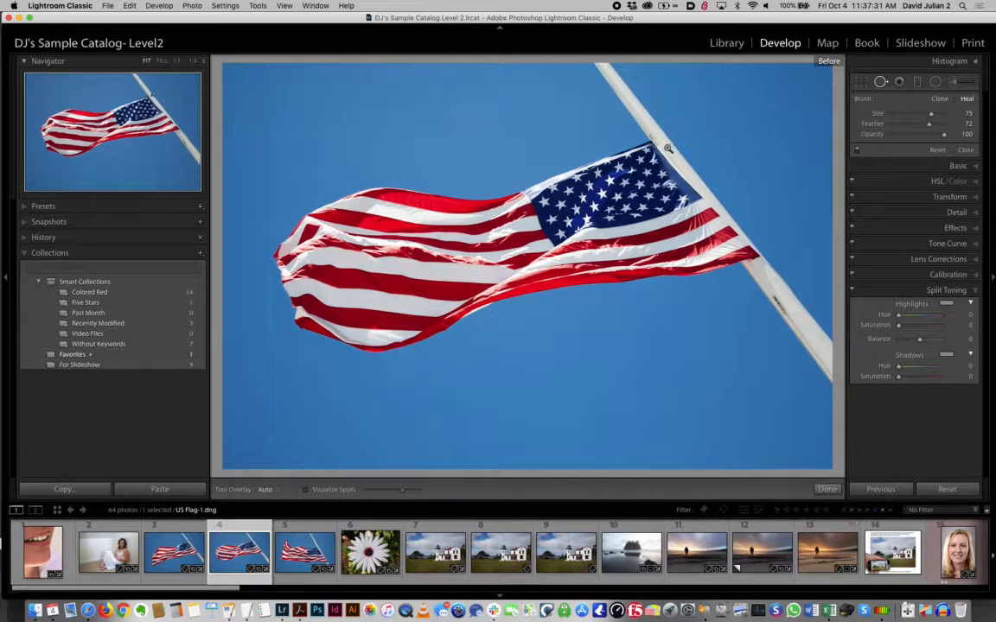
key("q")
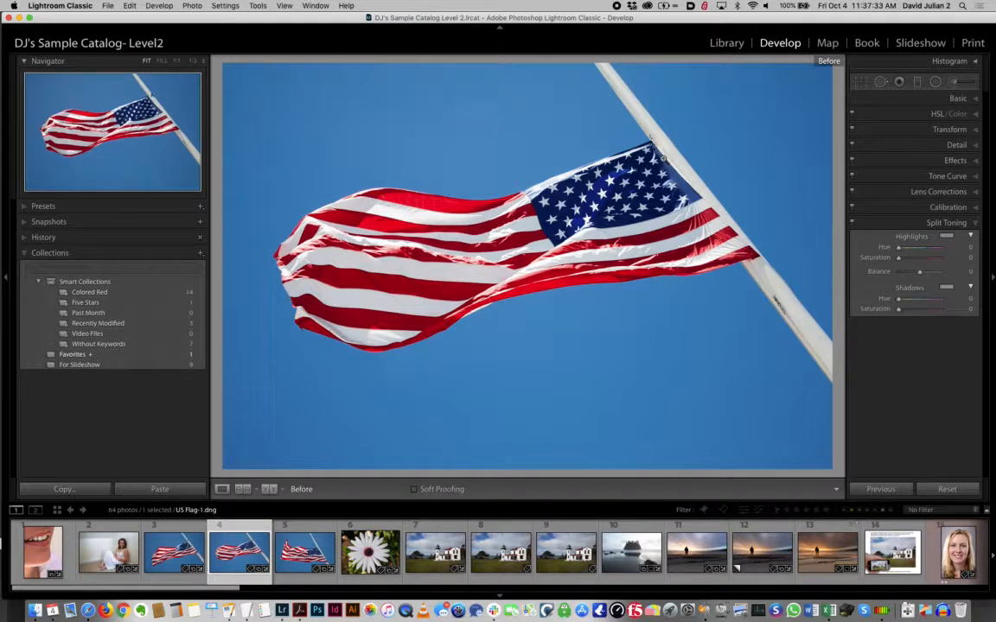
left_click(663, 159)
left_click(663, 158)
key("q")
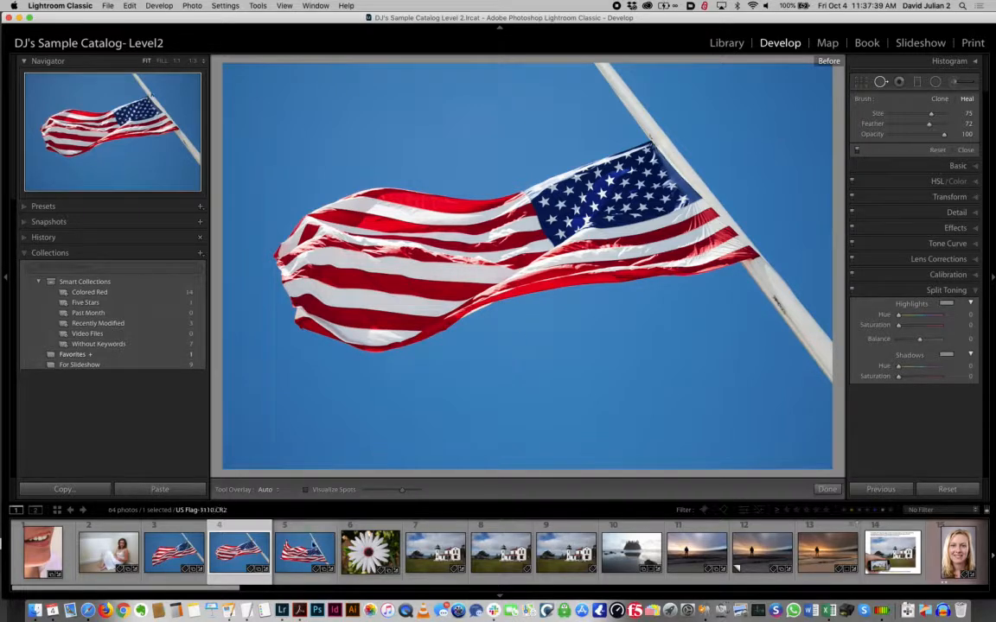
left_click(310, 548)
left_click(243, 550)
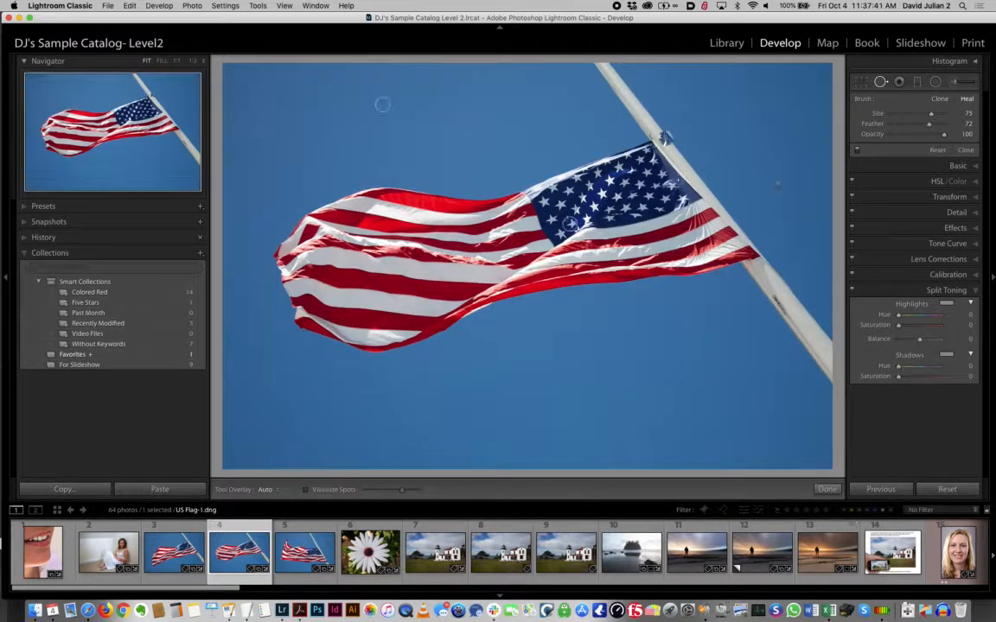
Step: Delete the faulty spot correction on the flagpole beside the flag's upper corner in US Flag-1.dng
left_click(664, 136)
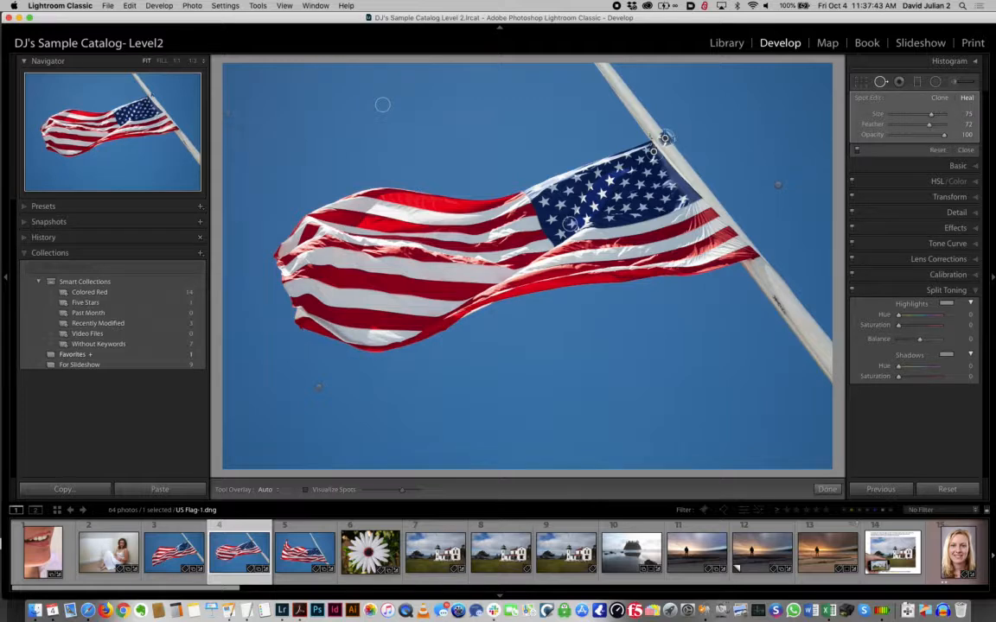
key("Delete")
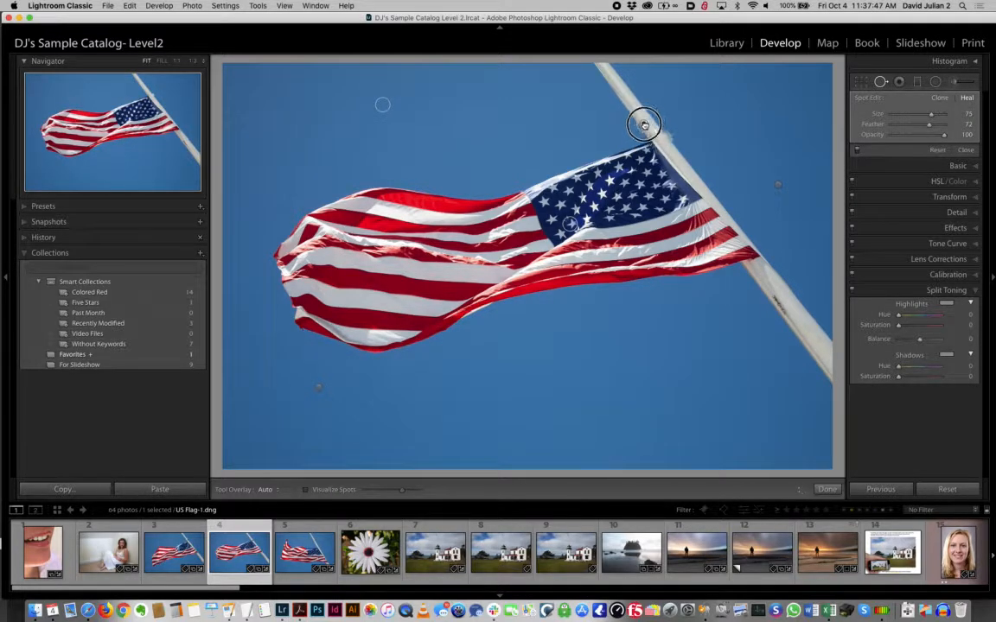
key("super+z")
key("Delete")
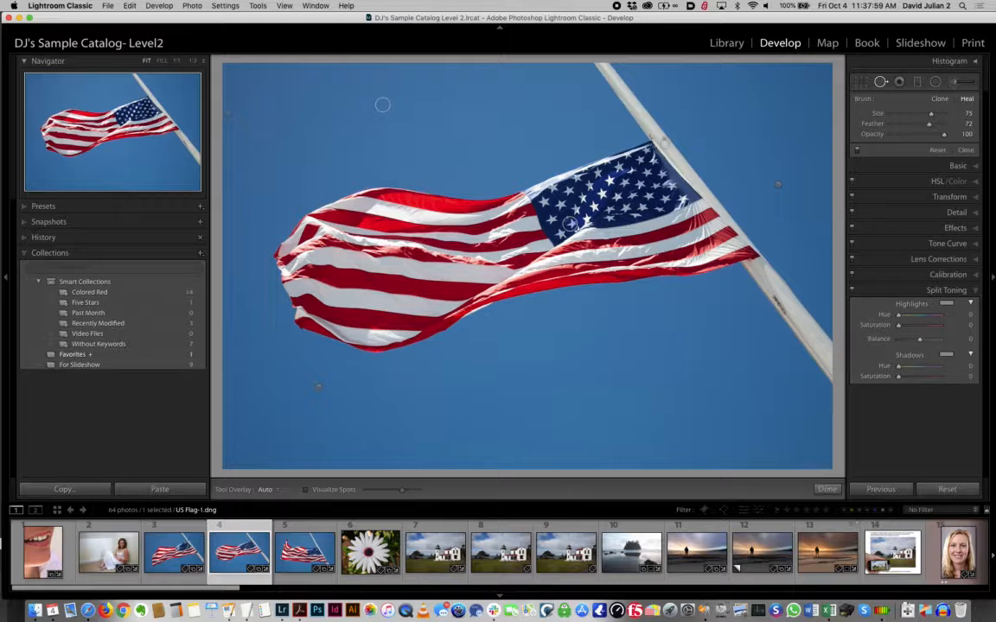
Step: Delete the unwanted spot correction that duplicates a star in the flag's blue field
key("z")
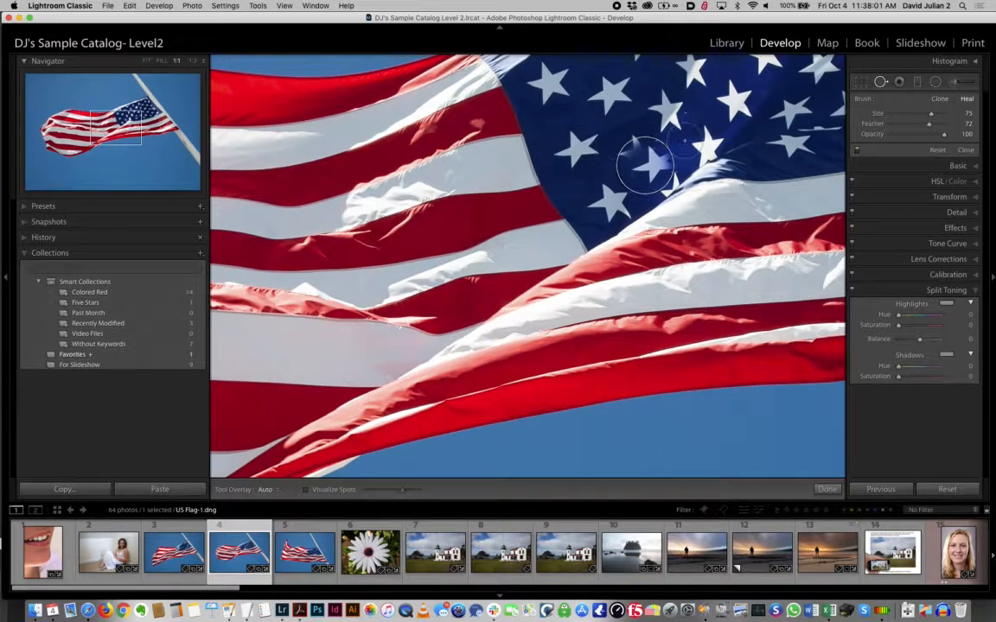
left_click_drag(732, 118, 510, 279)
left_click(422, 324)
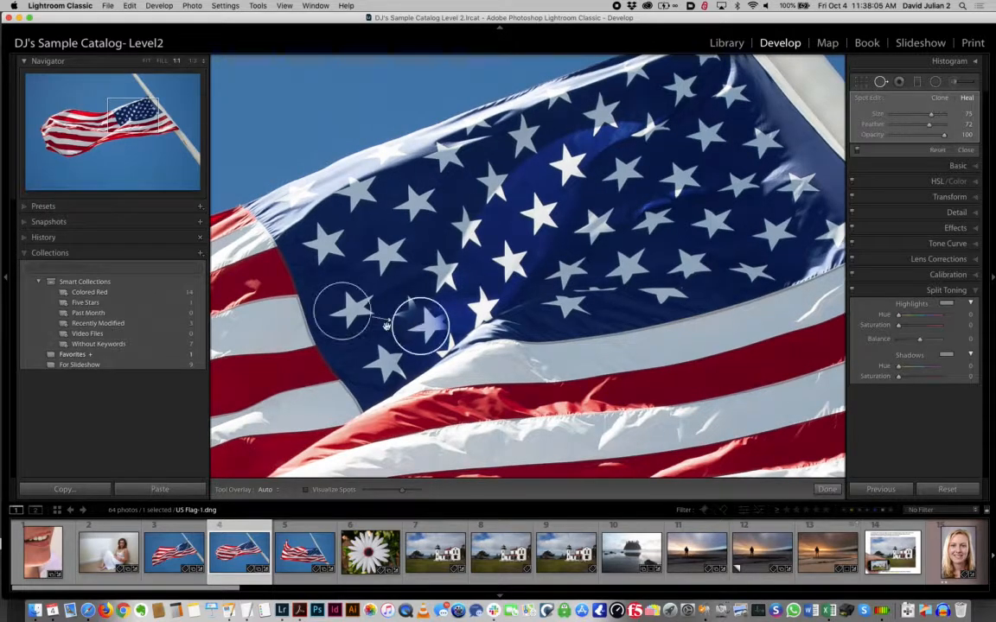
key("Delete")
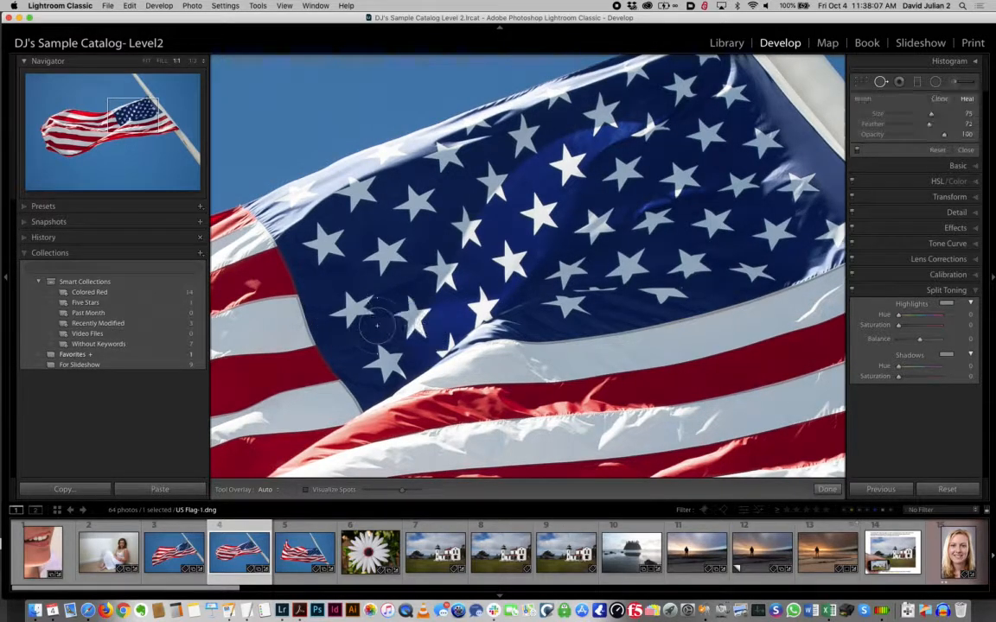
Step: Heal the dust spot on the flagpole above the flag's corner with a size 40 Spot Removal brush
left_click_drag(568, 178, 388, 287)
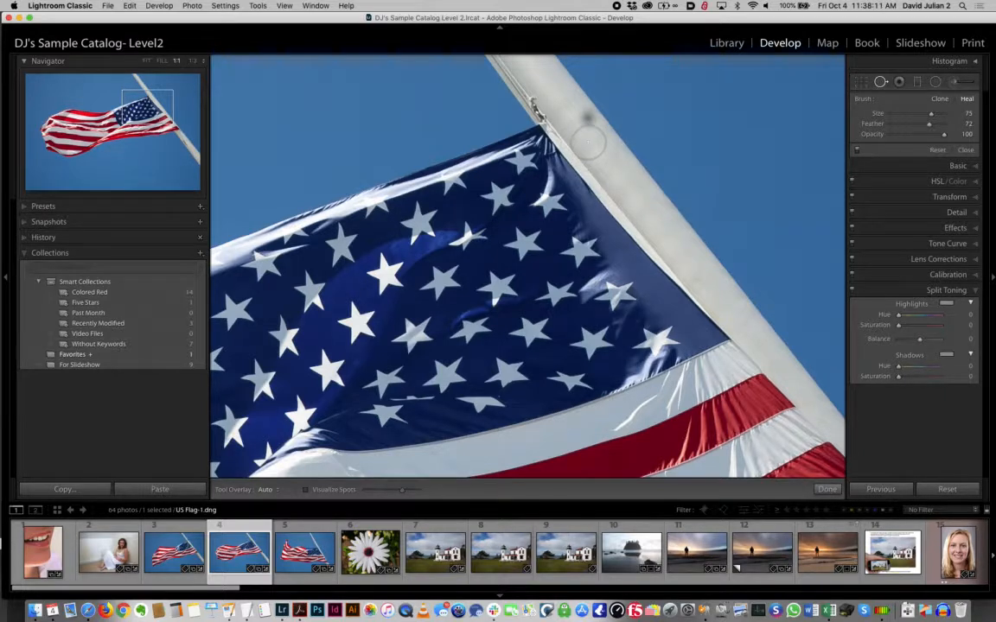
key("bracketleft")
key("bracketleft")
key("bracketleft")
key("bracketleft")
key("bracketleft")
key("bracketright")
key("bracketright")
key("bracketright")
key("bracketright")
key("bracketright")
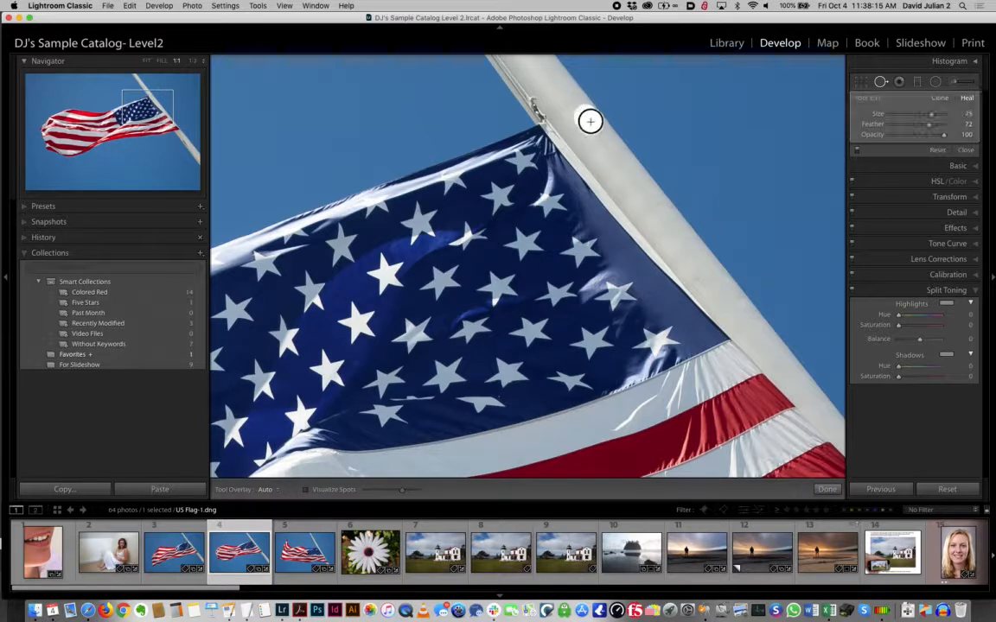
left_click(587, 123)
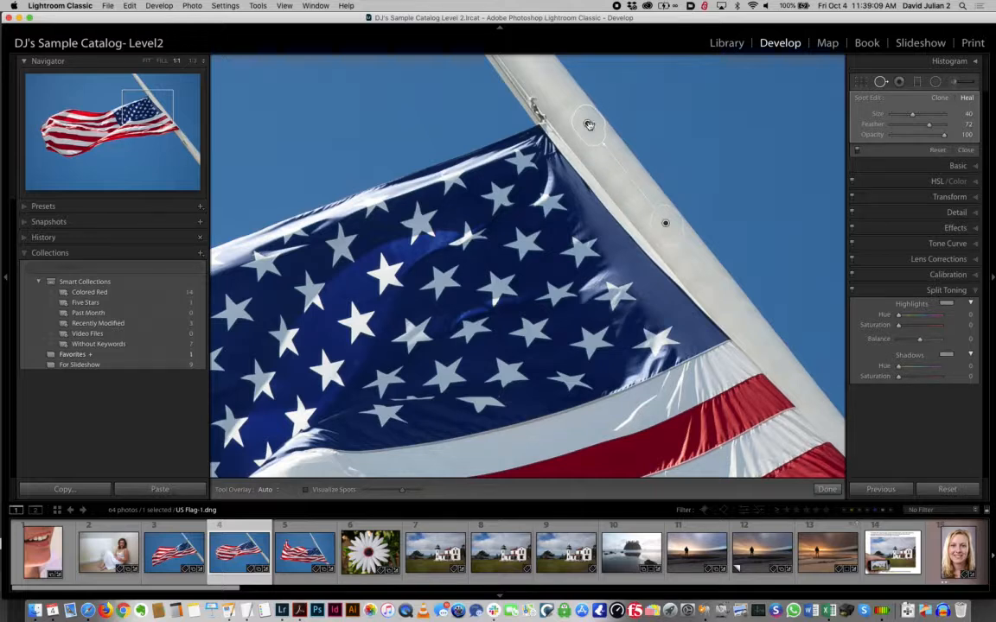
key("z")
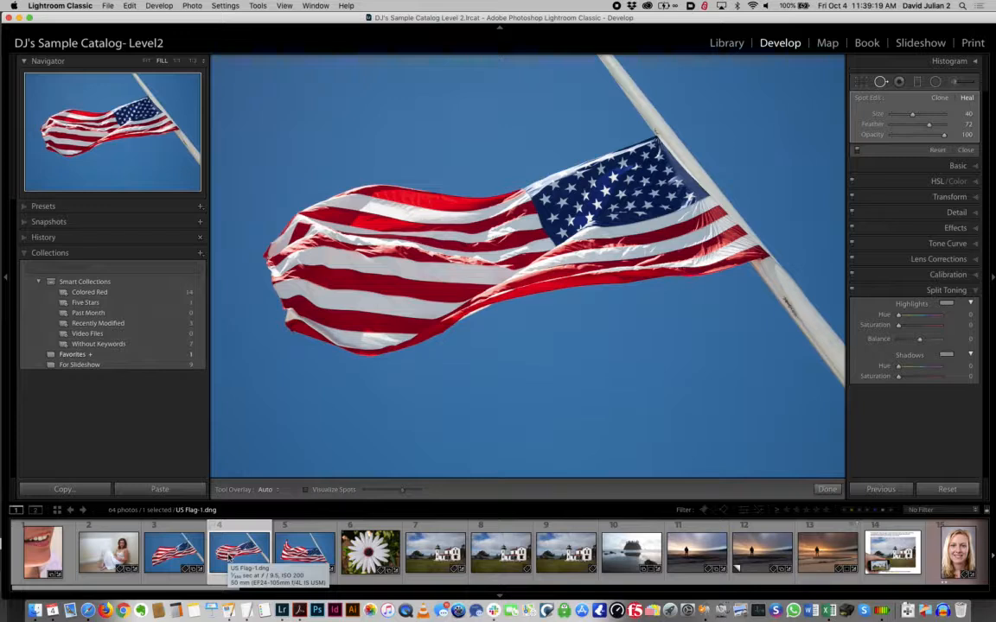
Step: Reset the develop settings of White Balance-SecondBeachEve-96.dng, close Spot Removal, and show the Basic adjustments
left_click(632, 562)
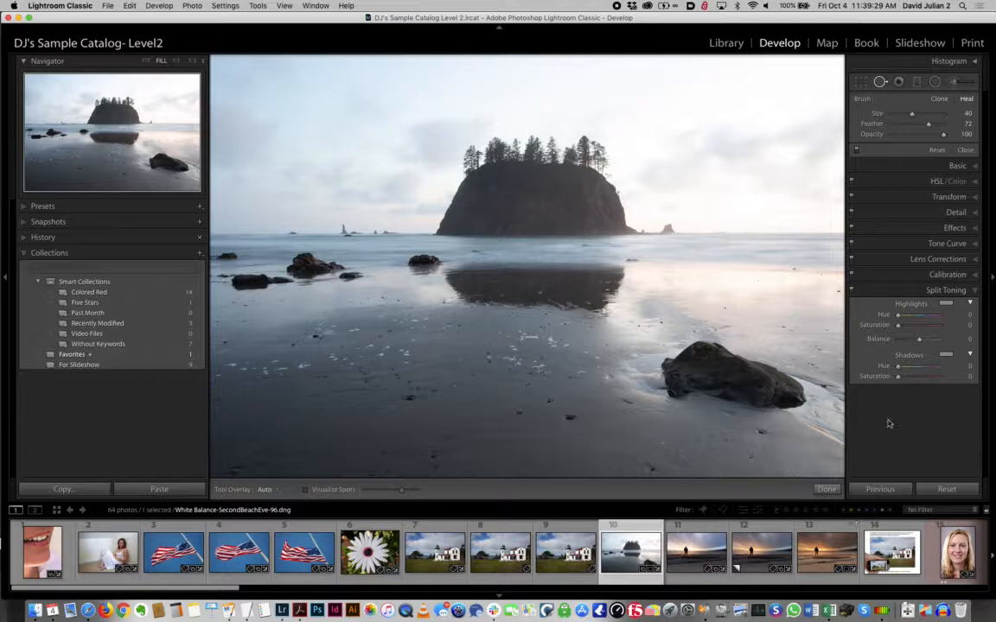
left_click(930, 490)
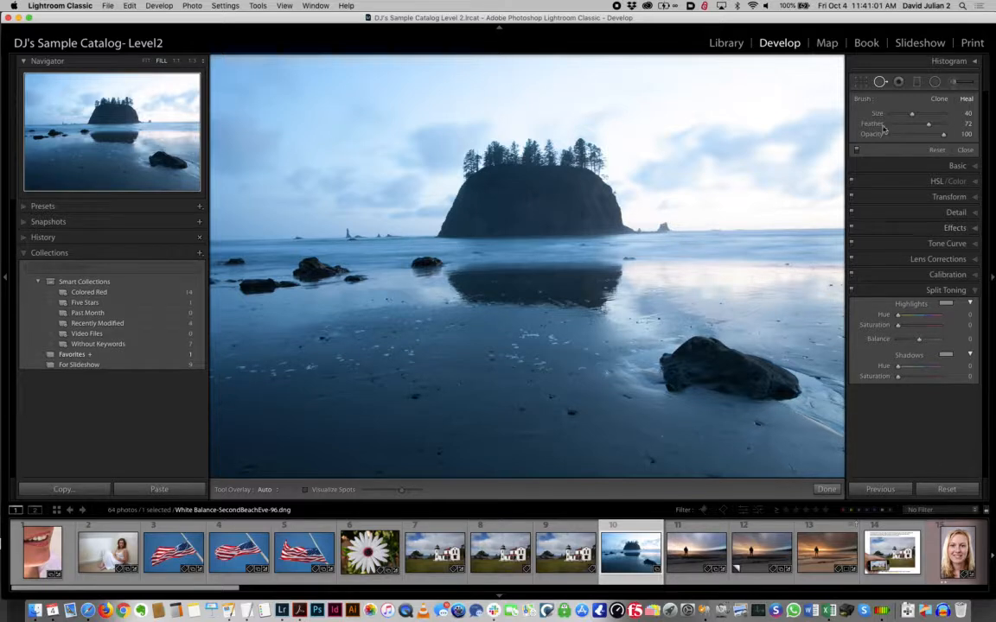
left_click(881, 82)
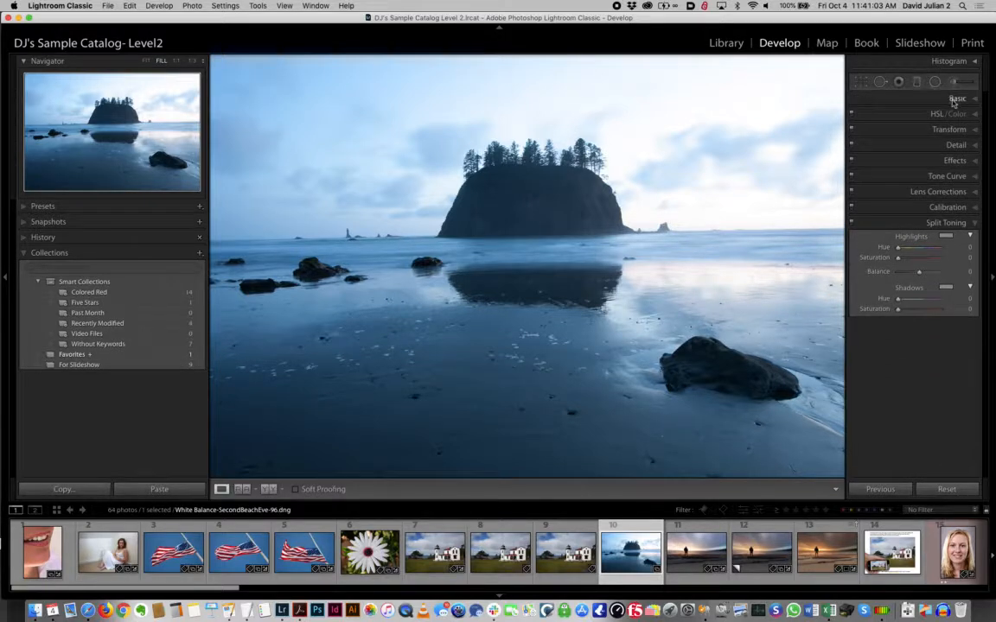
left_click(972, 101)
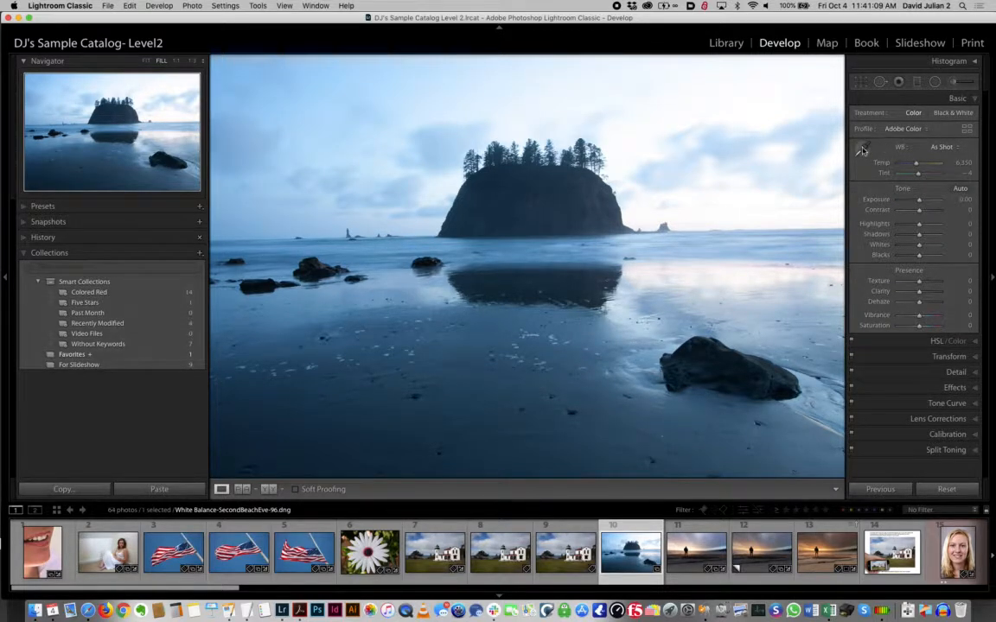
Step: Set the beach photo's white balance by sampling the dark sea stack as the neutral target
left_click(862, 151)
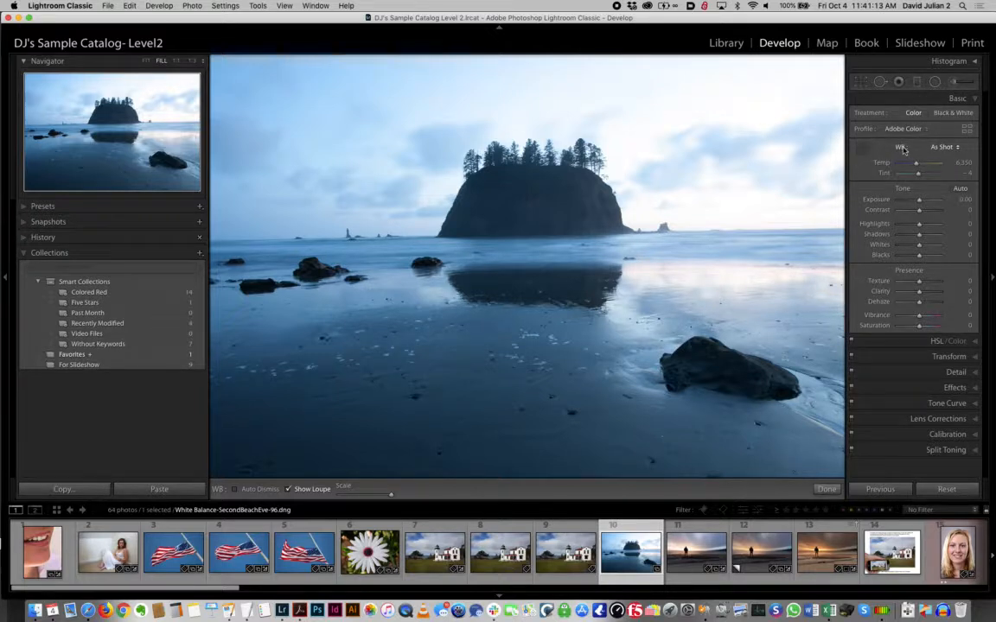
left_click(445, 438)
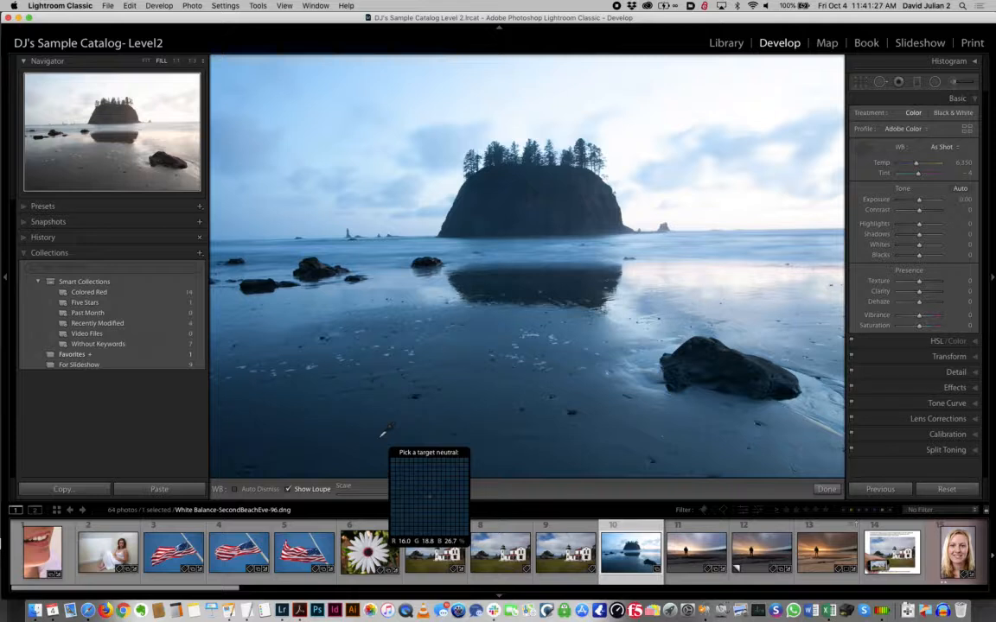
left_click(865, 148)
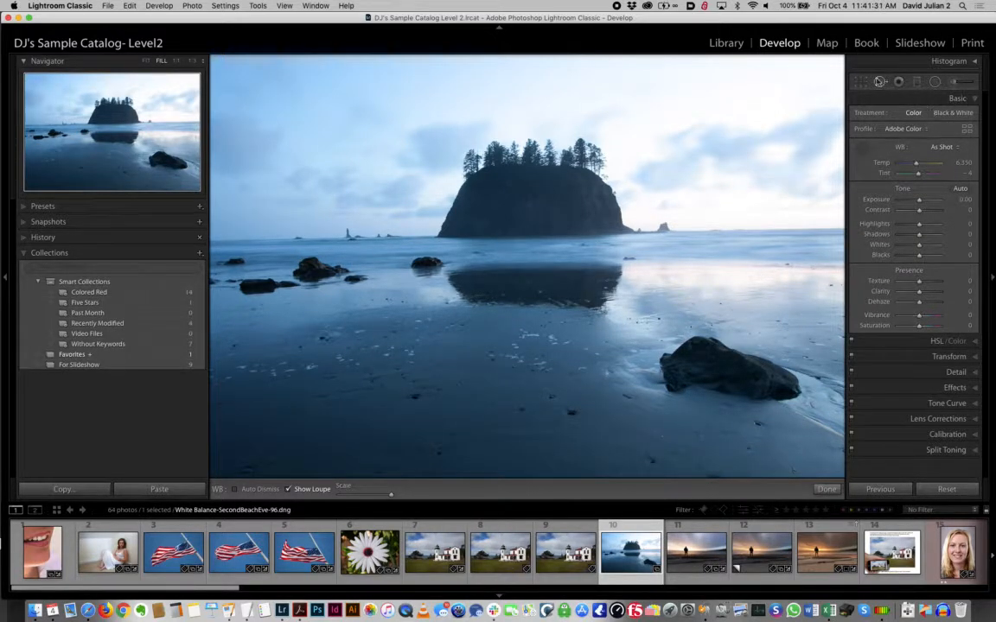
left_click(861, 149)
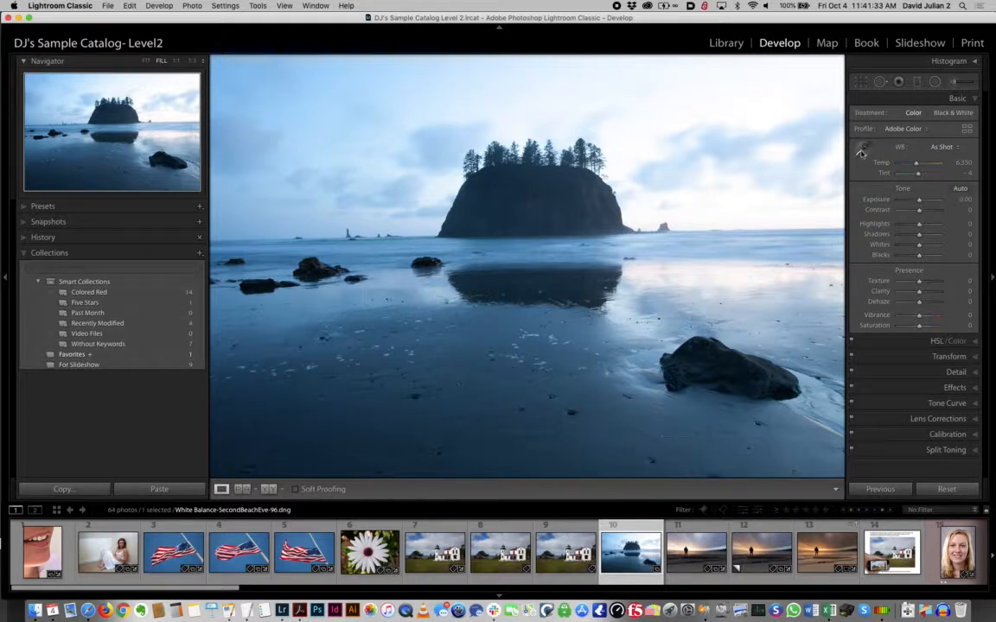
left_click(861, 151)
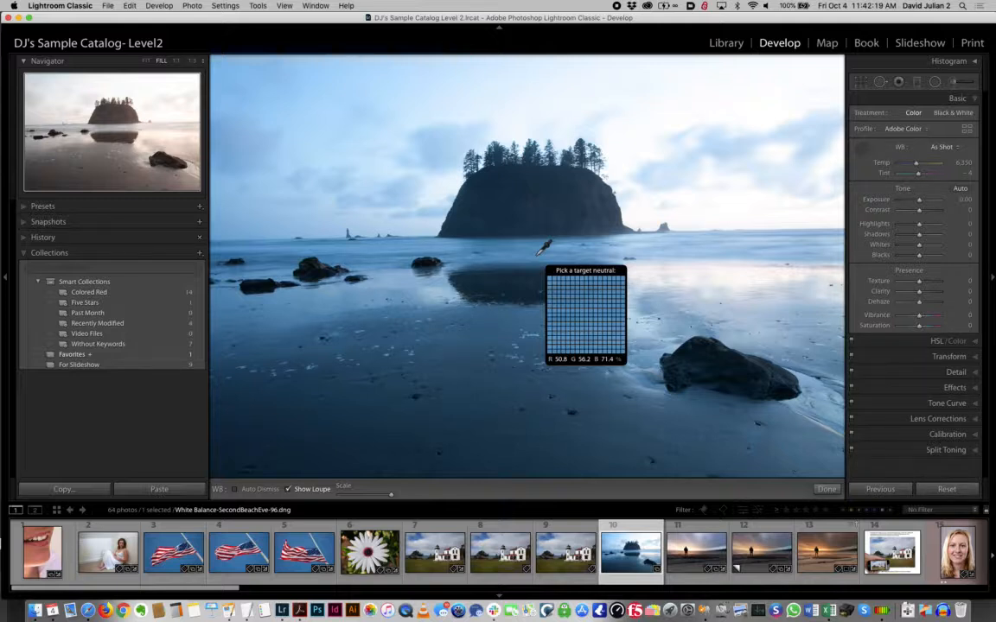
left_click(536, 203)
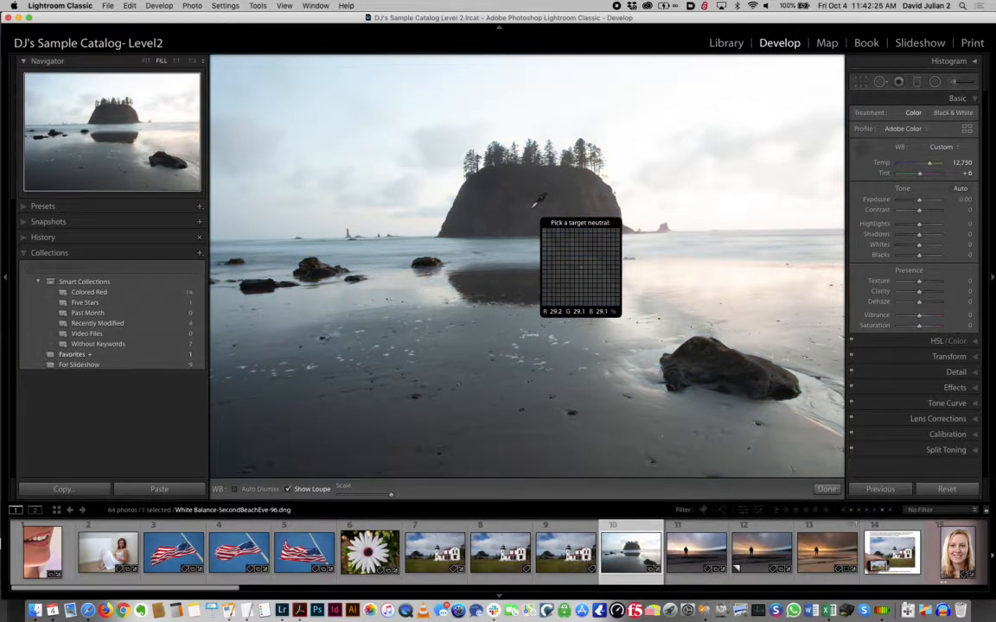
left_click(940, 342)
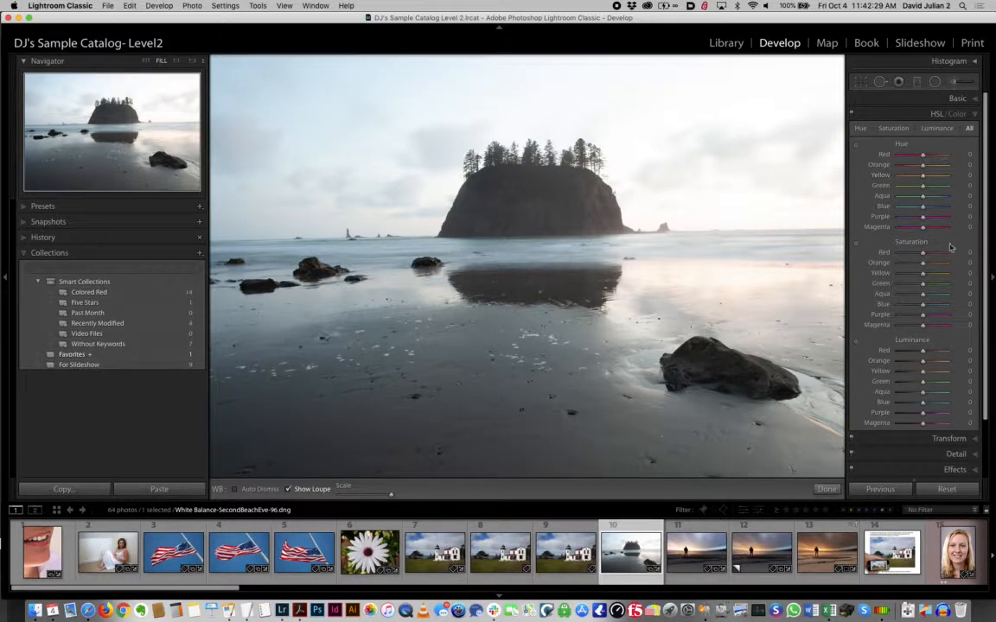
left_click(933, 115)
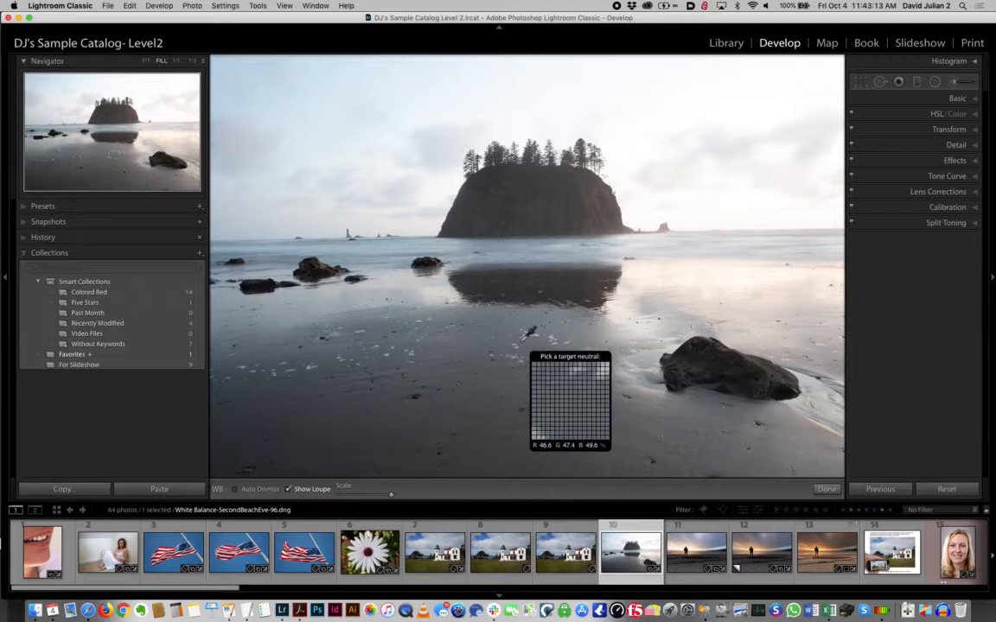
Step: Enable Auto Dismiss for the White Balance Selector and sample the sea stack's dark rock as neutral, producing Temp 13,250 and Tint +10
left_click(708, 195)
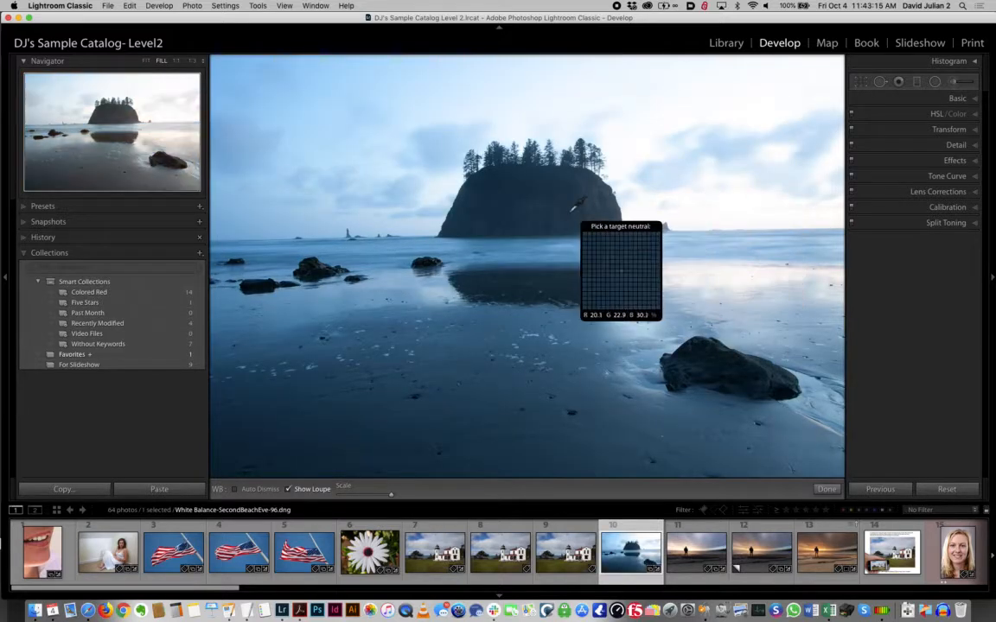
left_click(575, 206)
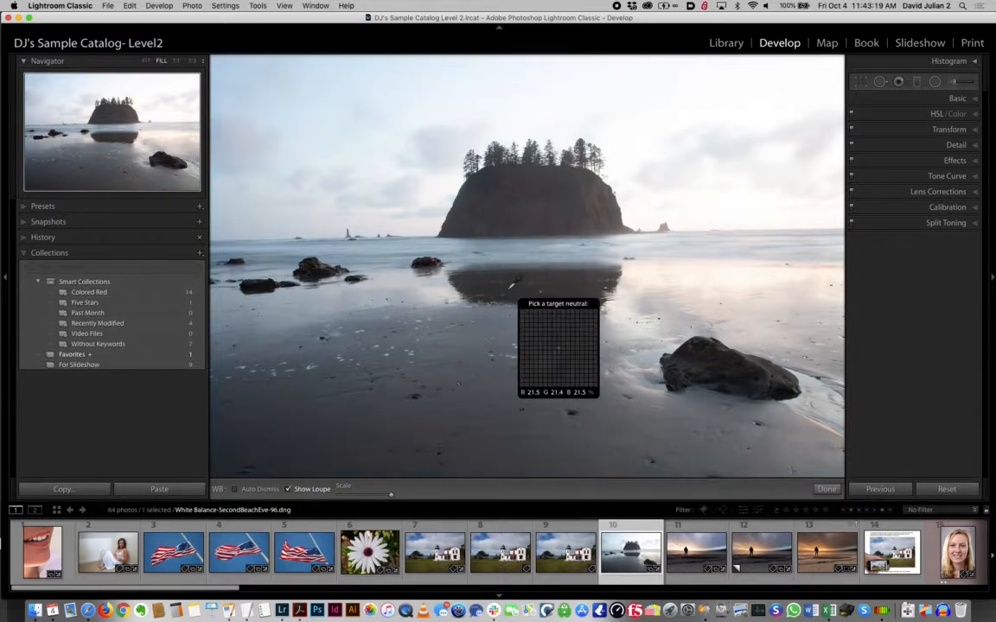
left_click(234, 489)
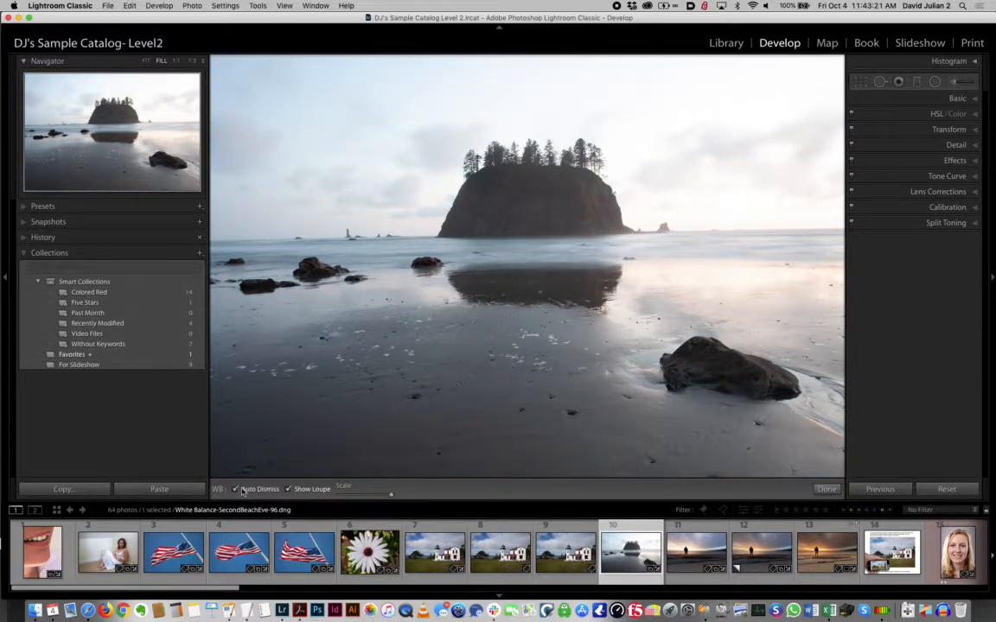
left_click(549, 194)
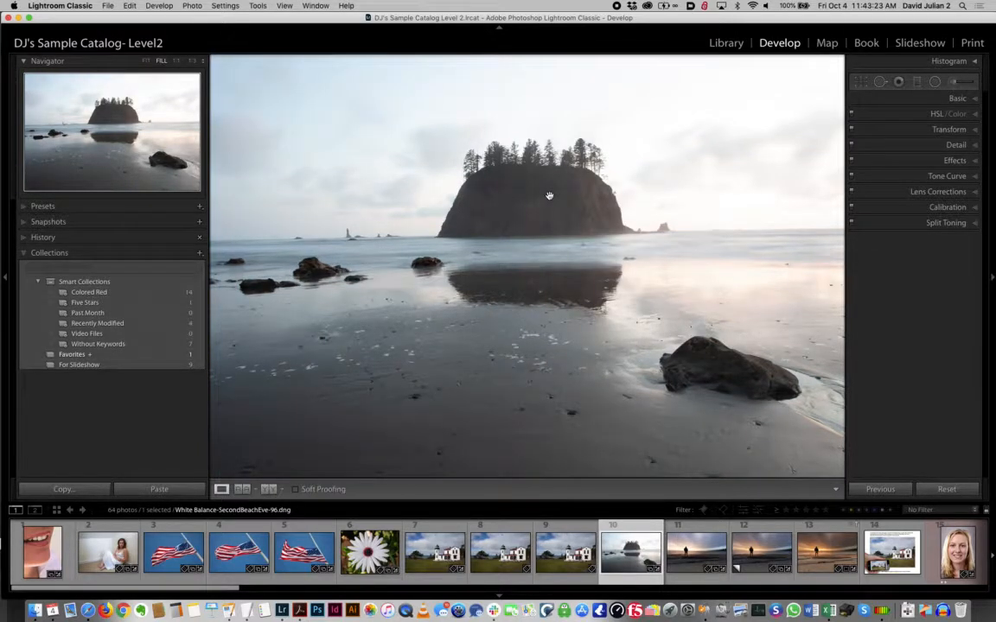
left_click(947, 100)
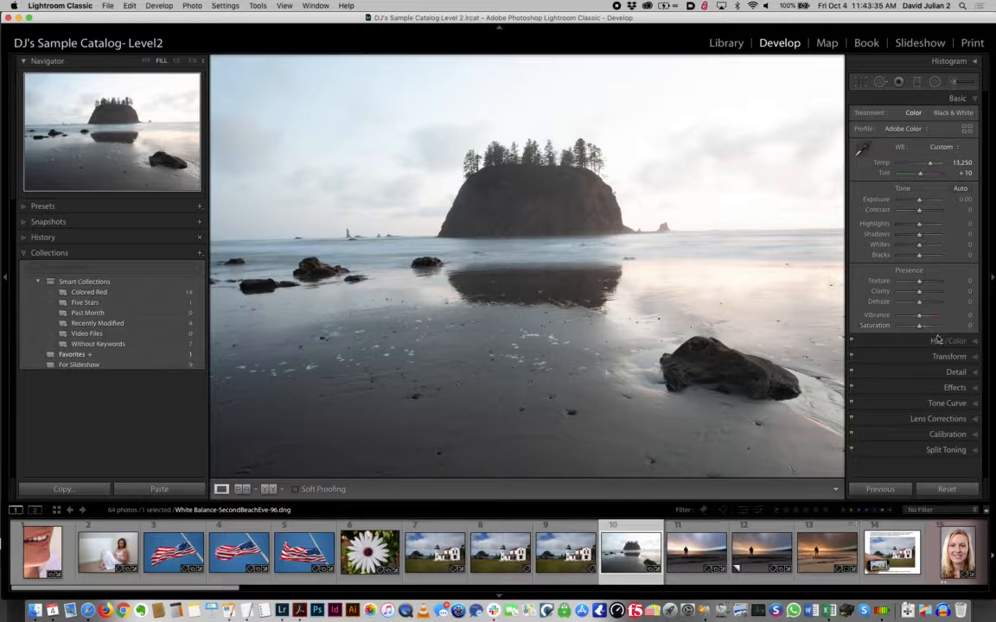
Step: Examine the Tone Curve and its point curve presets, keeping the Linear setting
left_click(948, 403)
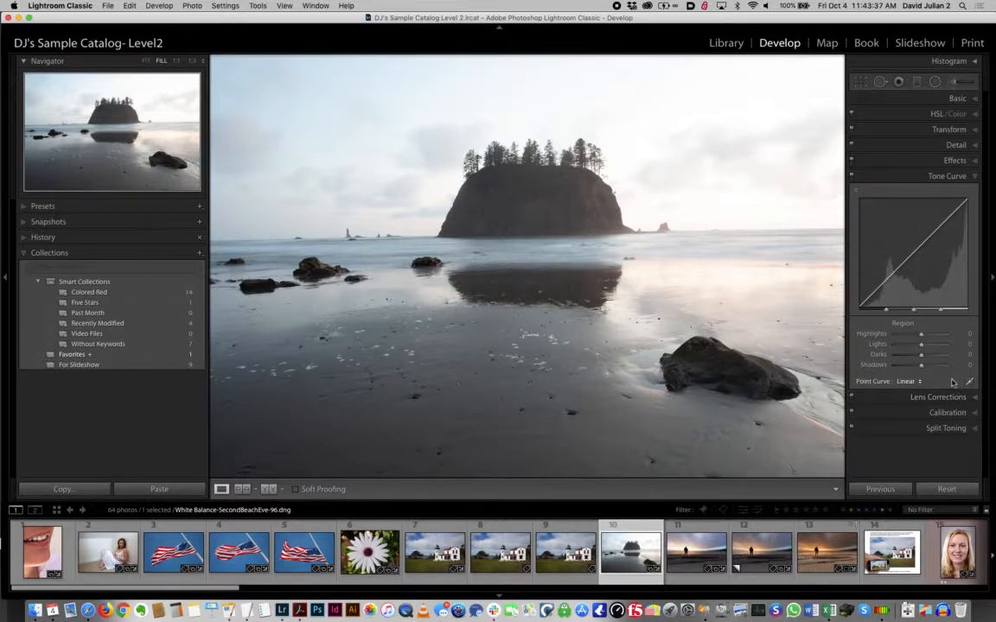
left_click(949, 177)
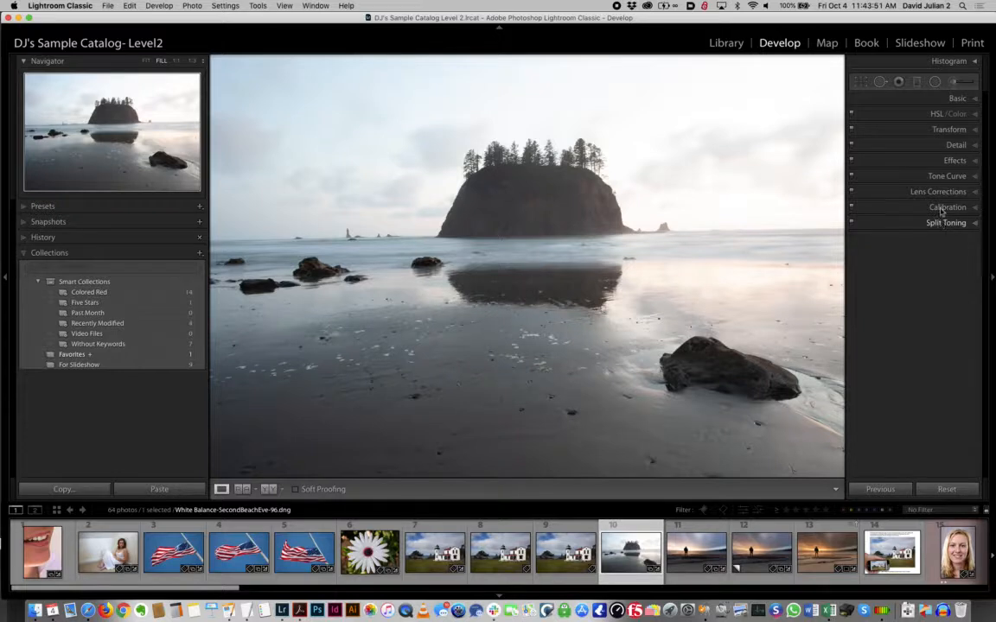
left_click(946, 176)
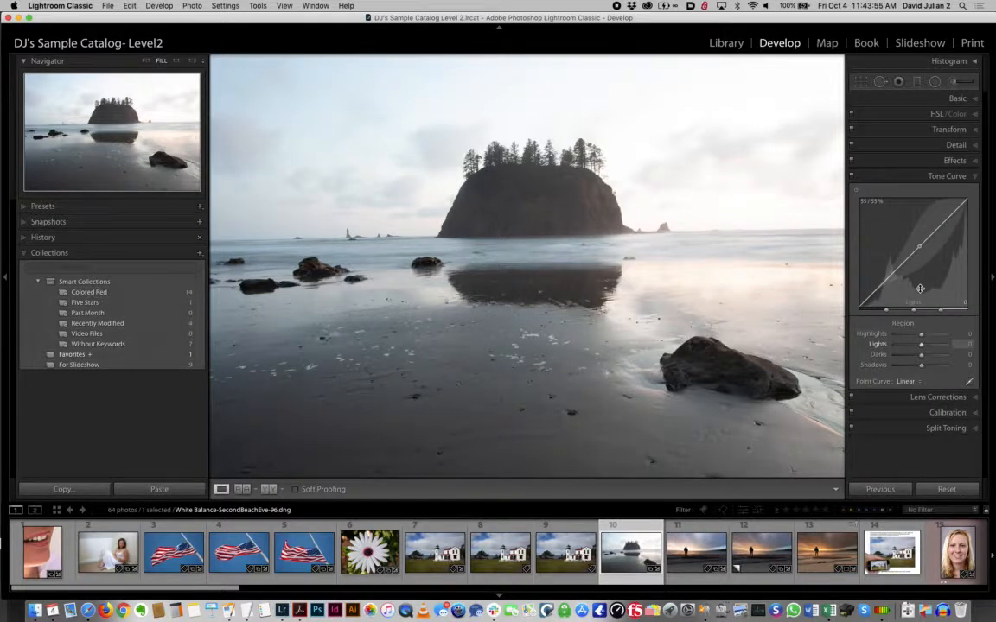
left_click(905, 382)
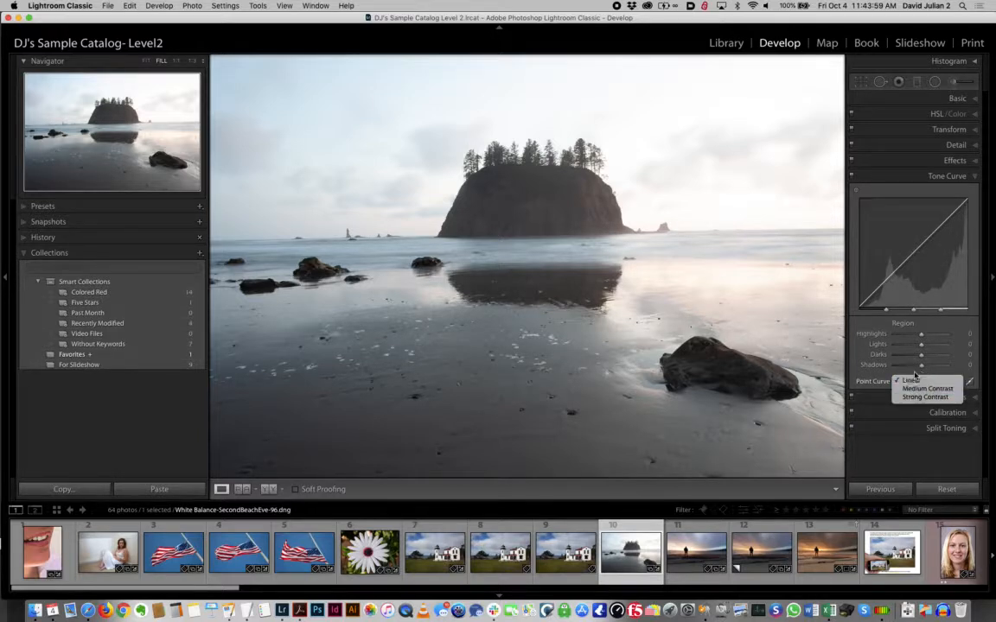
left_click(913, 380)
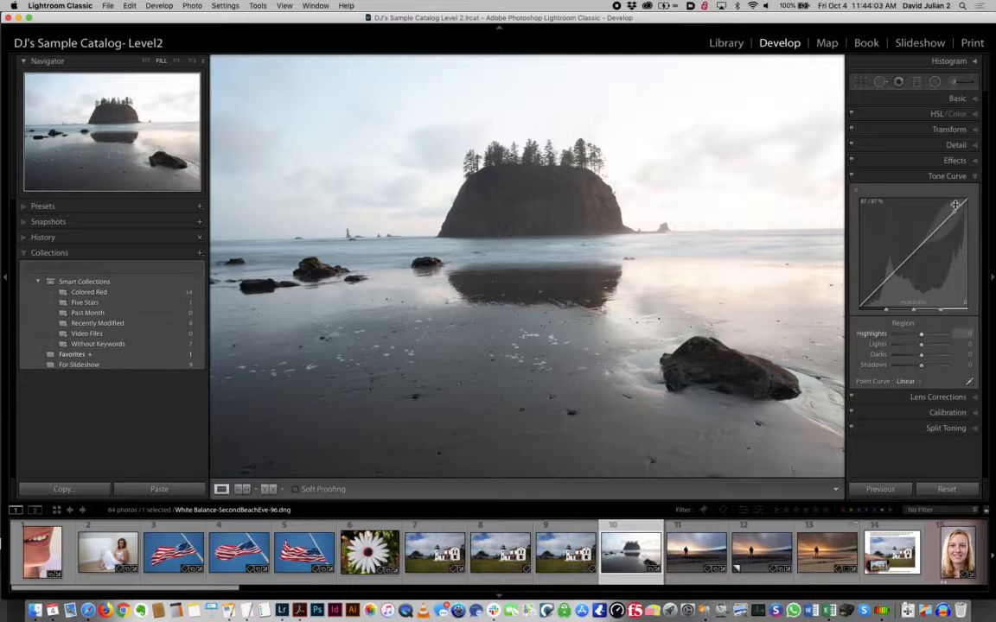
left_click(954, 177)
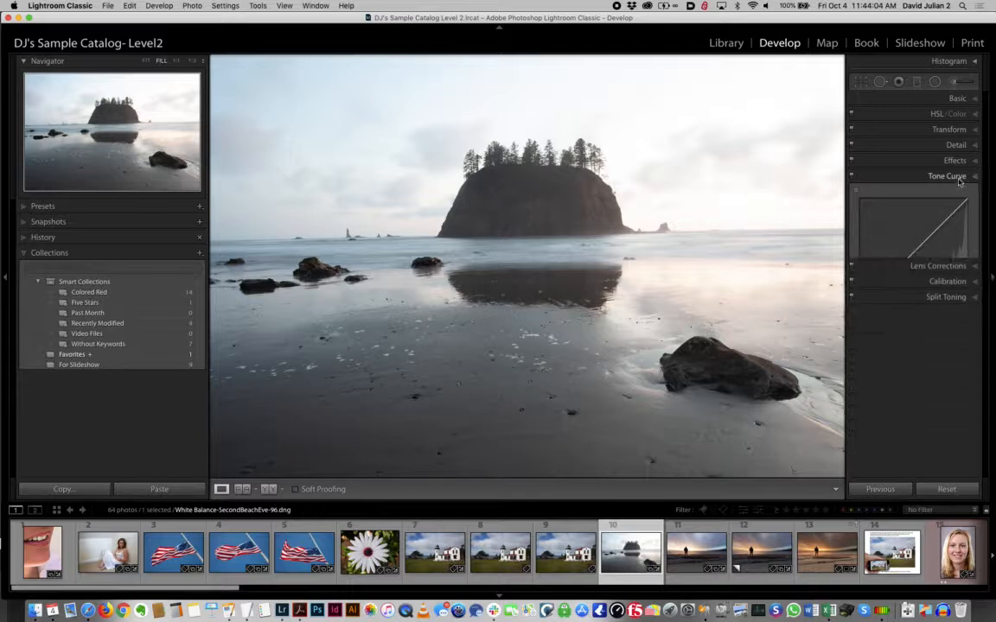
Step: Warm the beach photo by setting its color temperature to 15,636
left_click(956, 98)
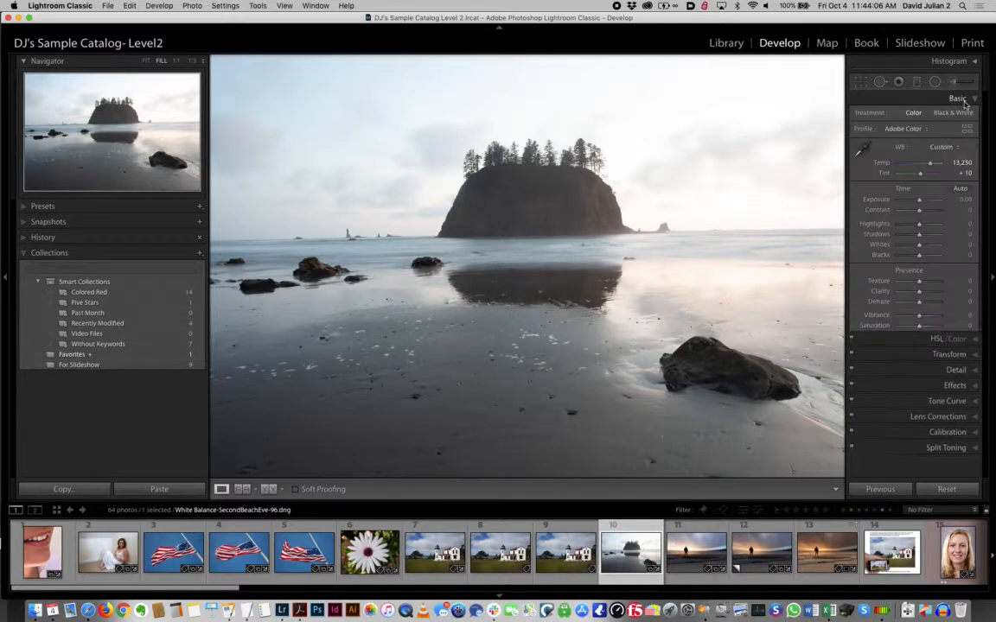
left_click(924, 163)
left_click(930, 164)
left_click_drag(930, 164, 931, 166)
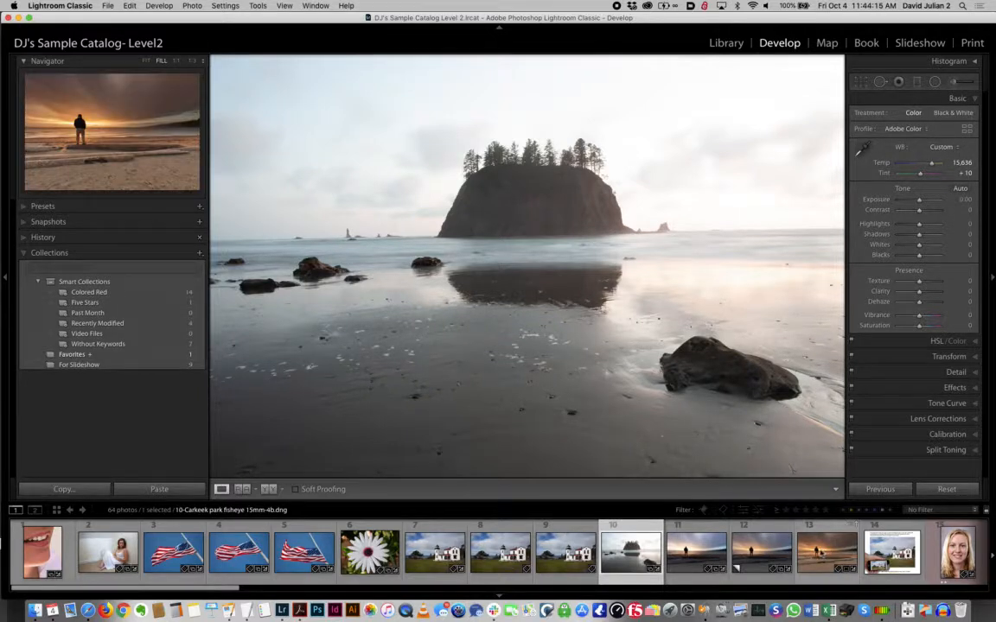
Step: Reset Daisy-SelectiveColor-blueish whites.jpg and sample an outer petal as the neutral white balance target
left_click(367, 553)
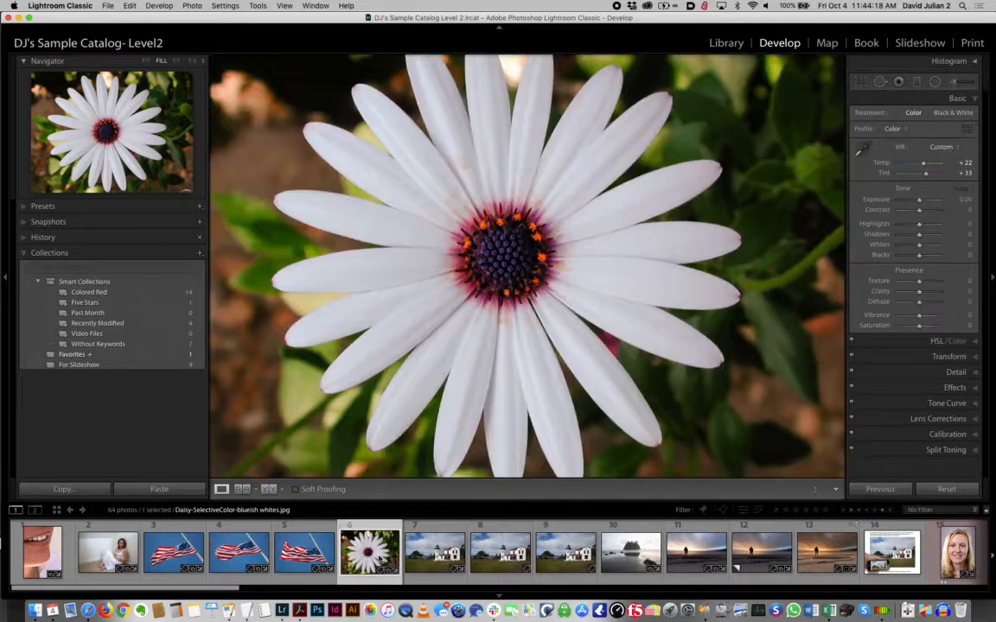
left_click(927, 489)
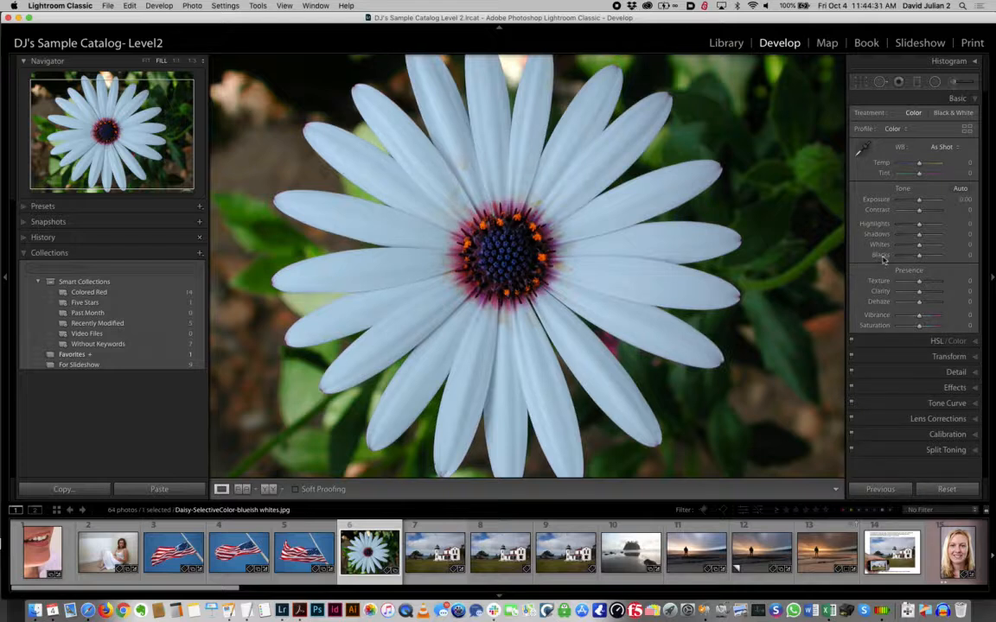
key("w")
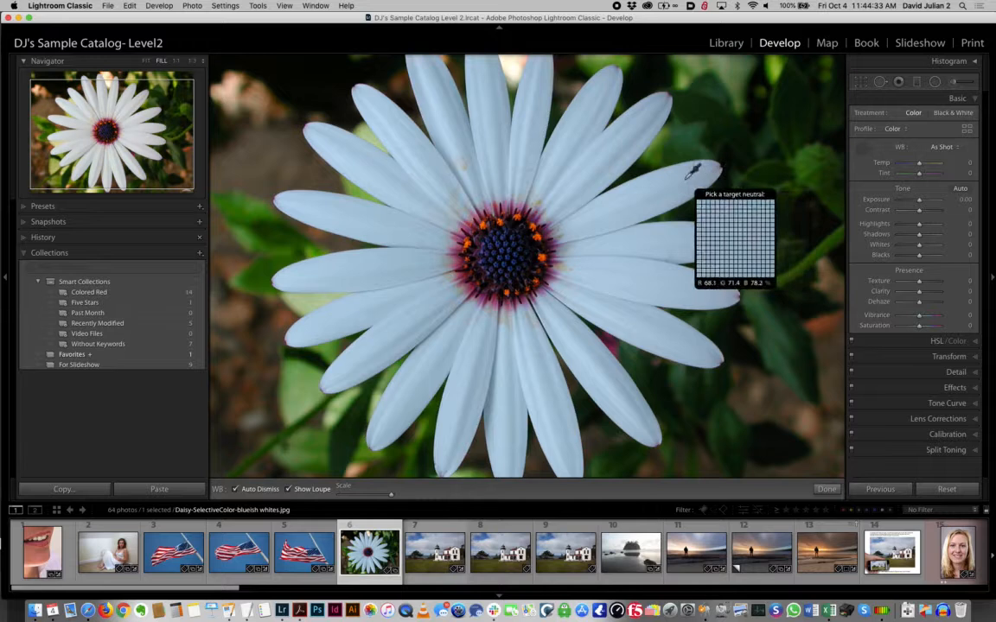
left_click(691, 175)
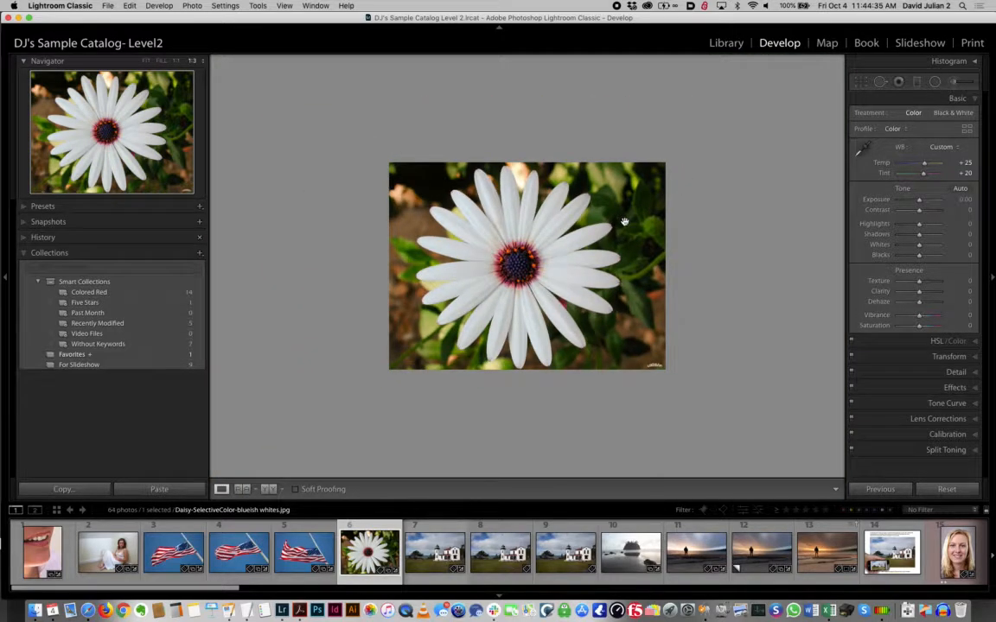
Step: Inspect the daisy's petals at 1:1 zoom and return to the 1:3 view
left_click(624, 222)
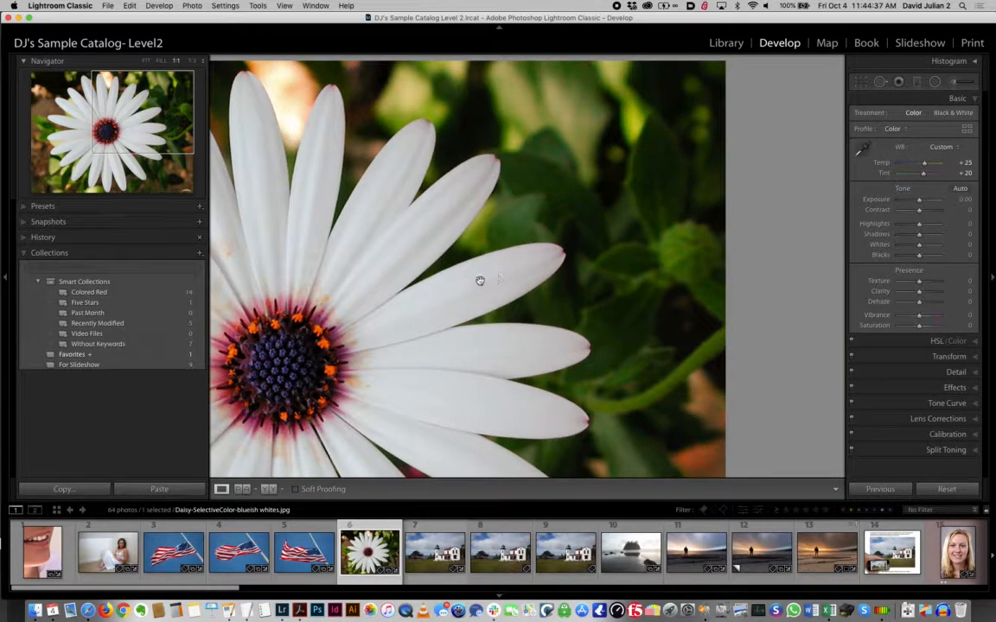
key("w")
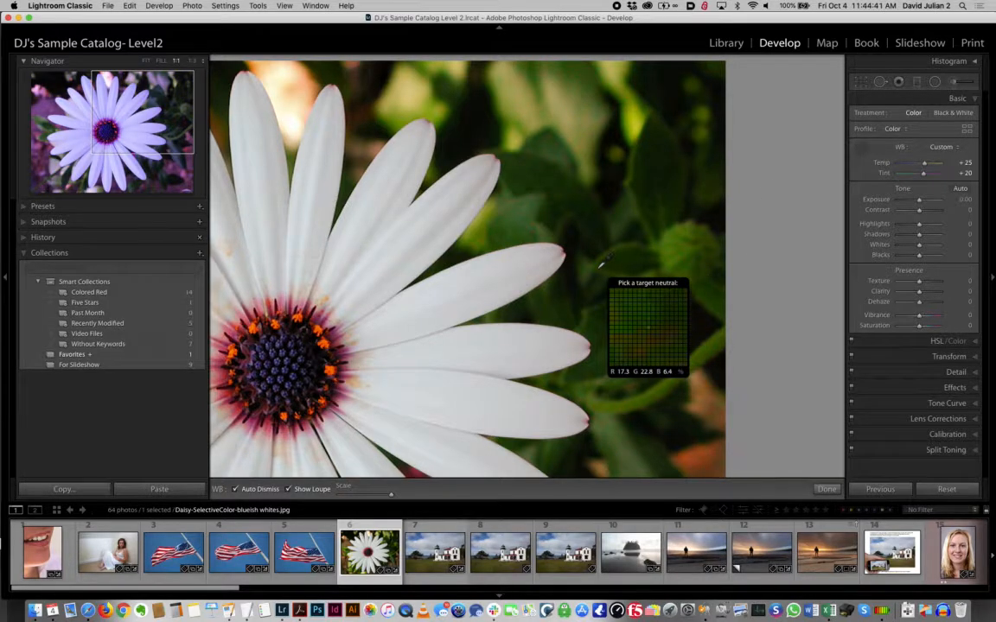
key("z")
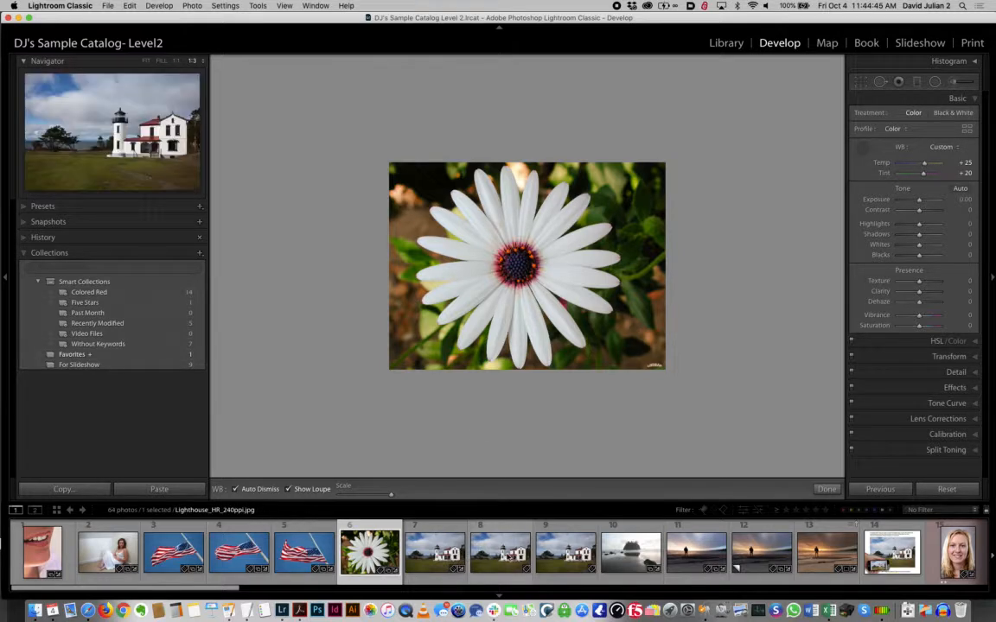
Step: Show 09-Carkeek park fisheye 15mm-4a.dng, the sunset silhouette on the beach, fitted to the view
scroll(512, 564, "right", 1)
scroll(510, 561, "right", 5)
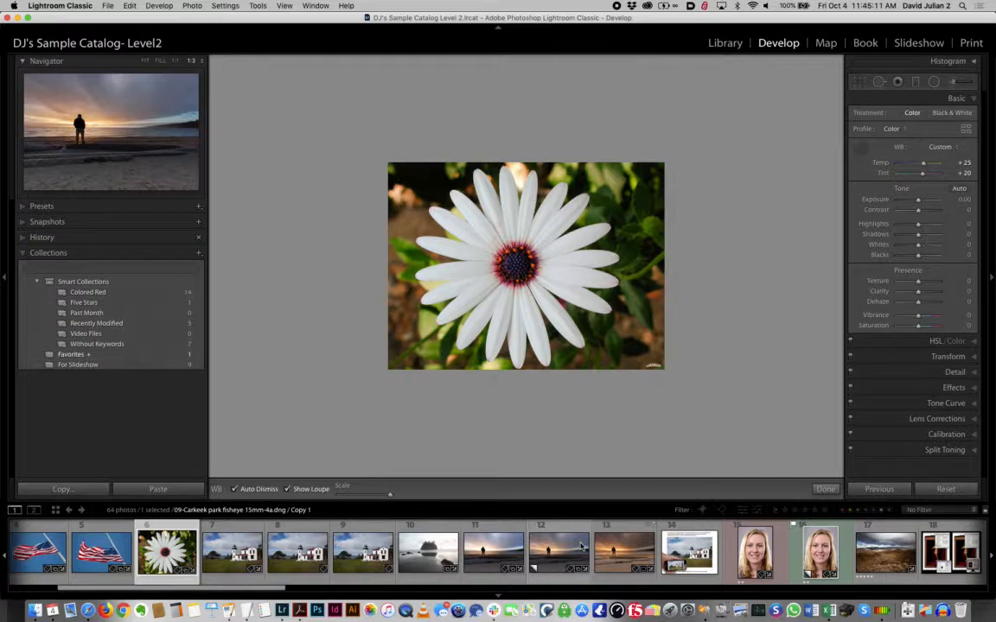
left_click(504, 557)
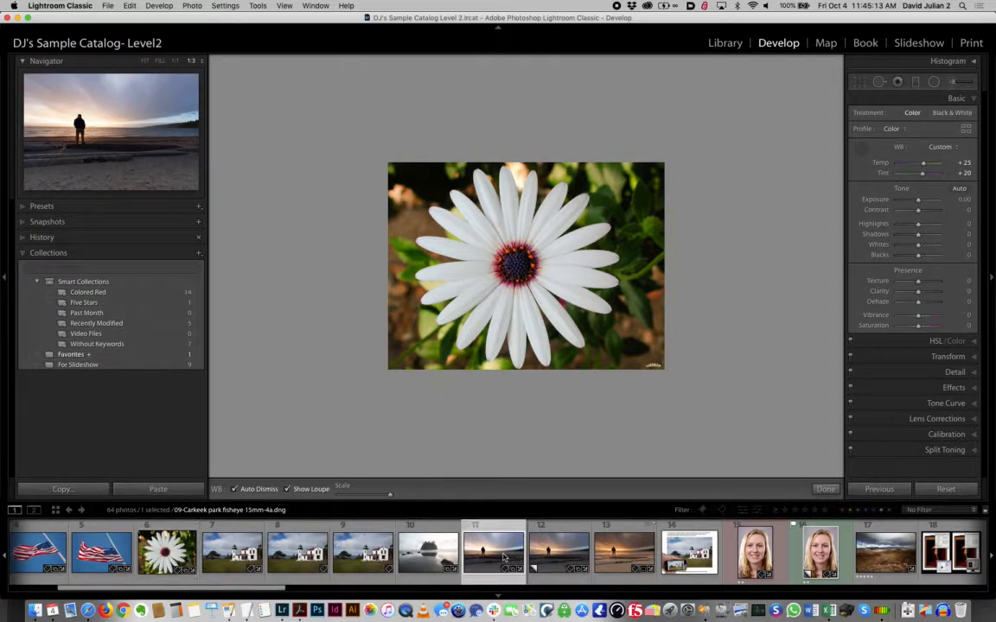
key("z")
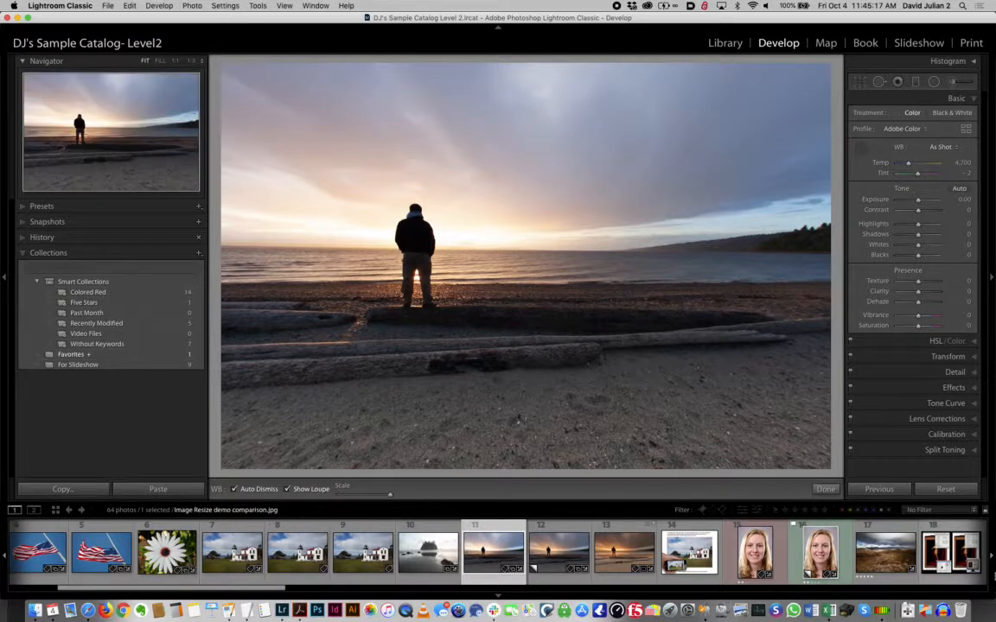
Step: Reset the Painted Hills rainbow photo's develop settings and raise its exposure to +1.45
left_click(903, 564)
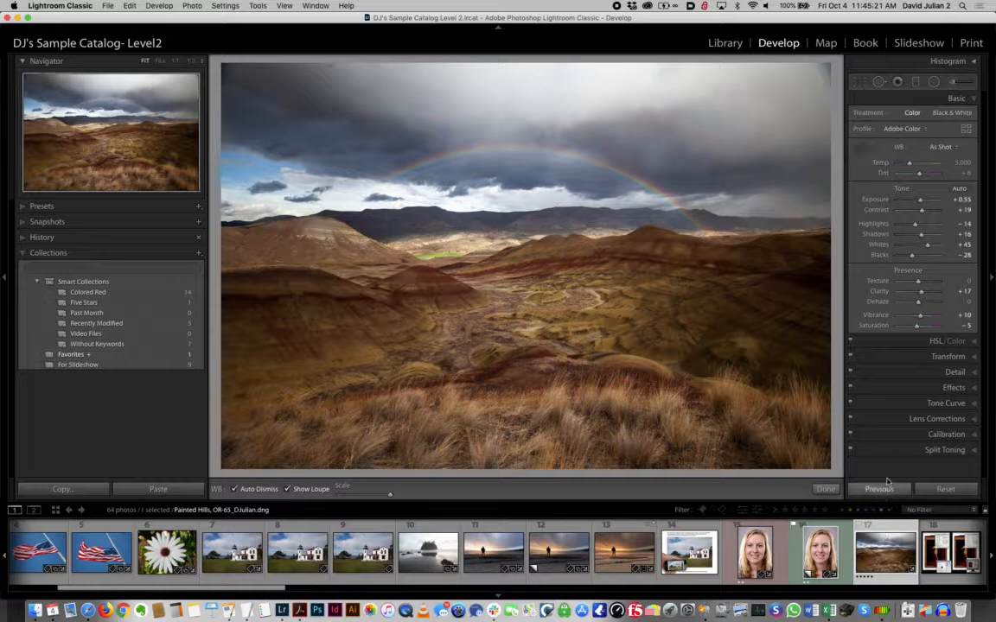
left_click(944, 490)
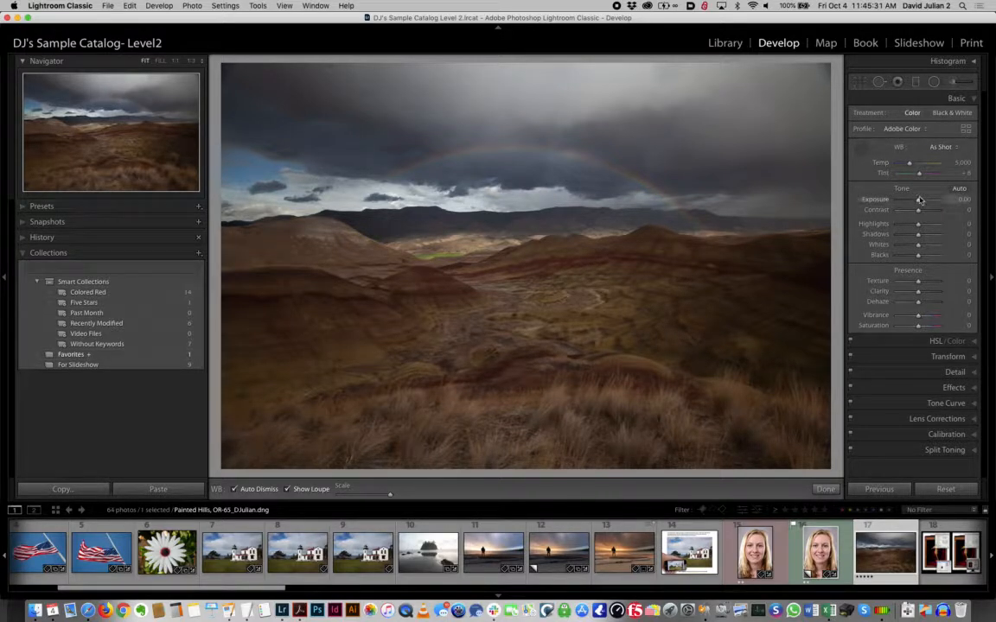
left_click_drag(919, 200, 924, 200)
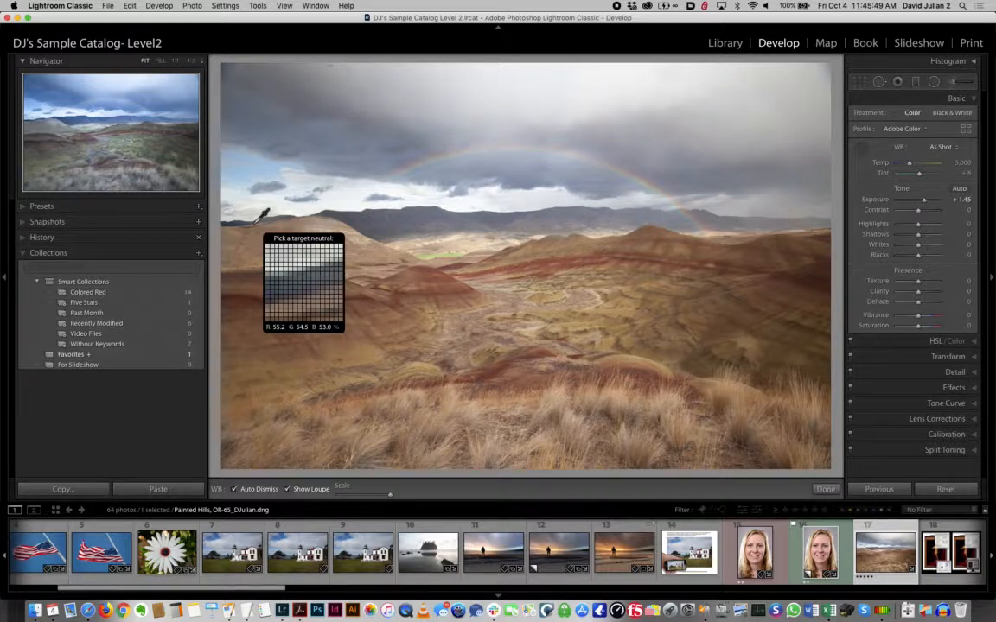
Step: Enable lens profile corrections for the Painted Hills photo, toggling them off and on to compare the distortion and vignetting
left_click(945, 420)
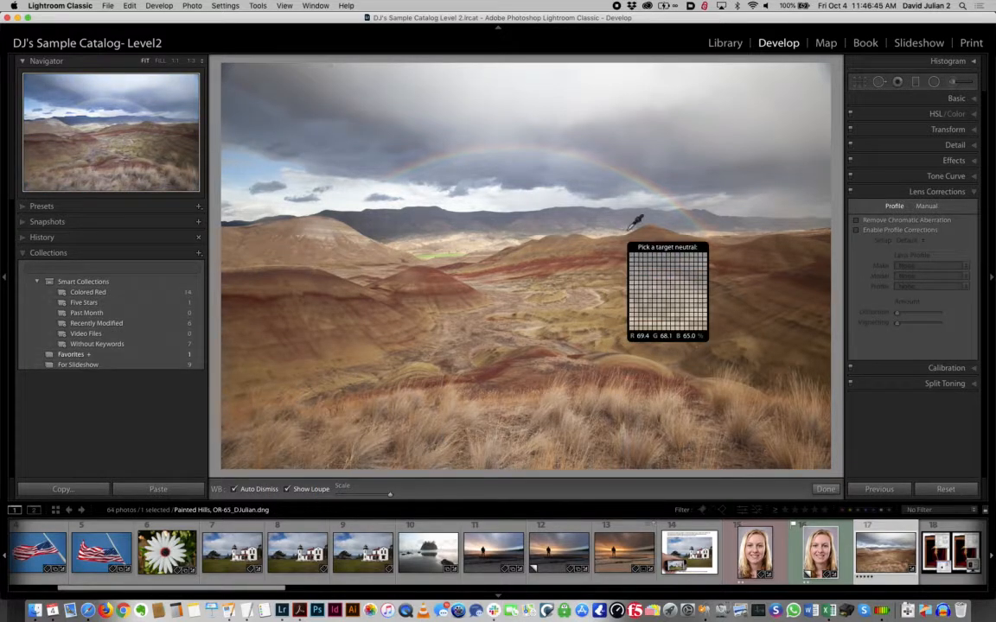
left_click(857, 231)
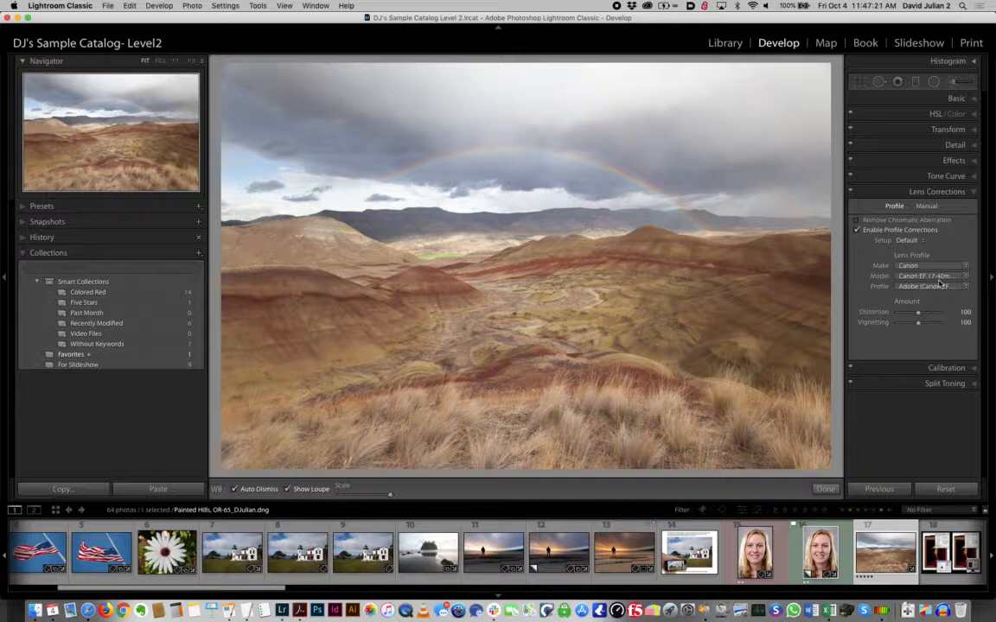
left_click(856, 230)
left_click(857, 230)
left_click(857, 230)
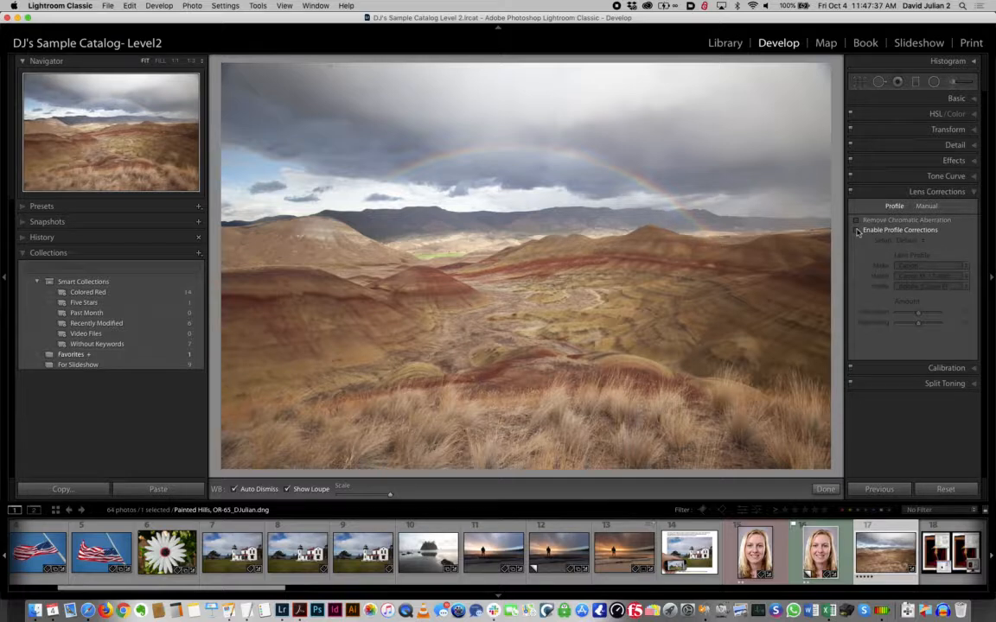
left_click(857, 232)
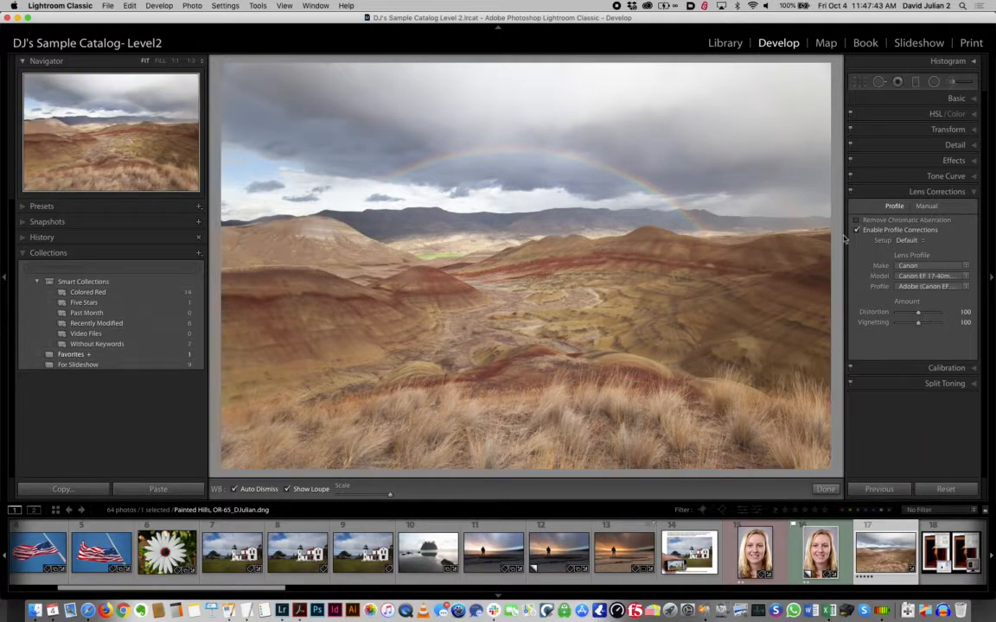
Step: Turn on chromatic aberration removal and sample the dry foreground grass as the neutral white balance target
left_click(856, 221)
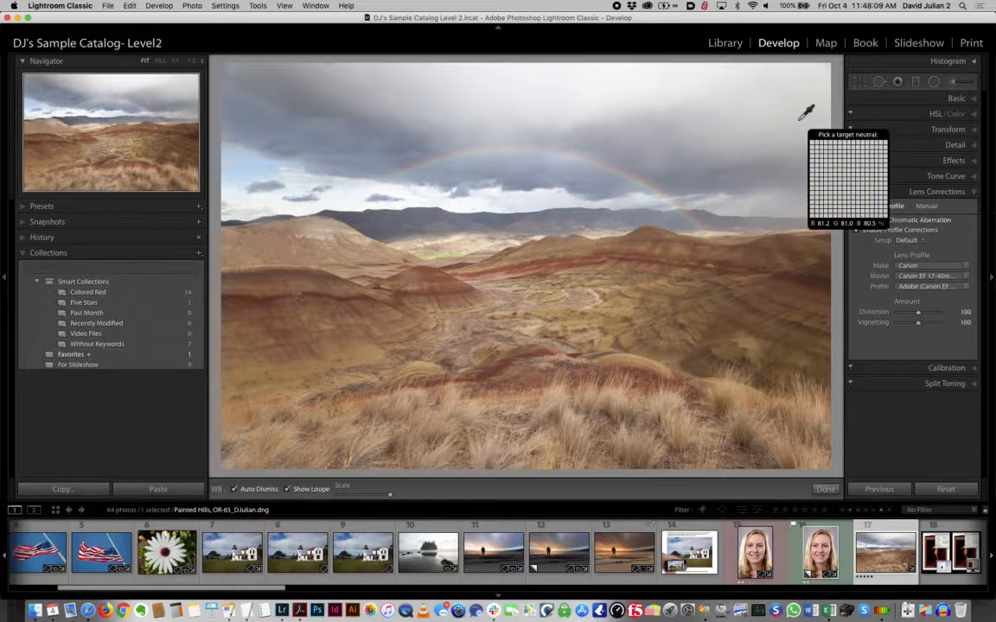
left_click(806, 421)
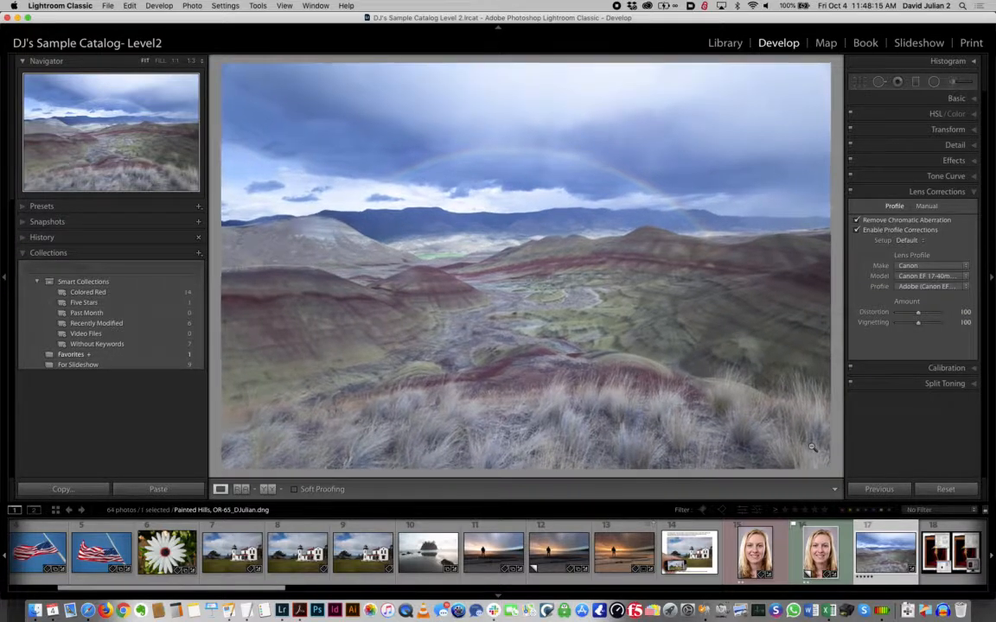
Step: Compare the color fringes on the foreground grass at 3:1 zoom with chromatic aberration removal off and on
left_click(812, 447)
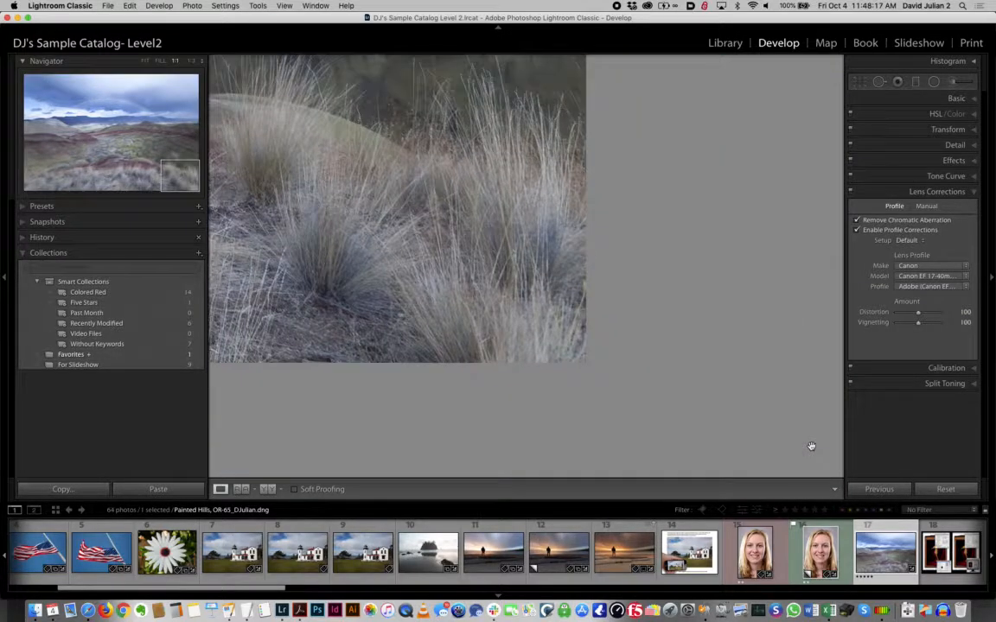
left_click(856, 221)
left_click(190, 61)
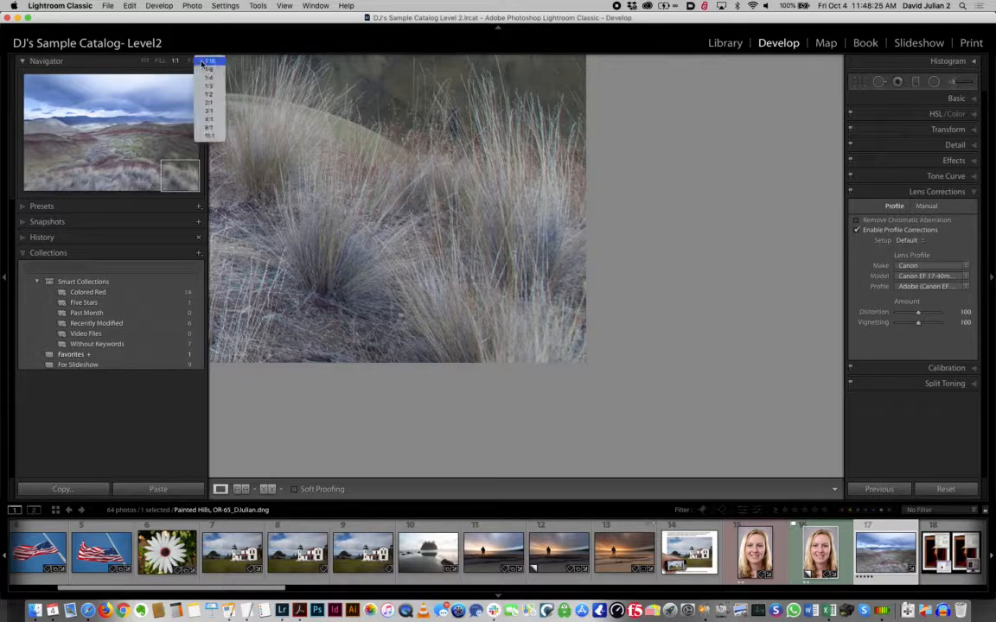
left_click(208, 109)
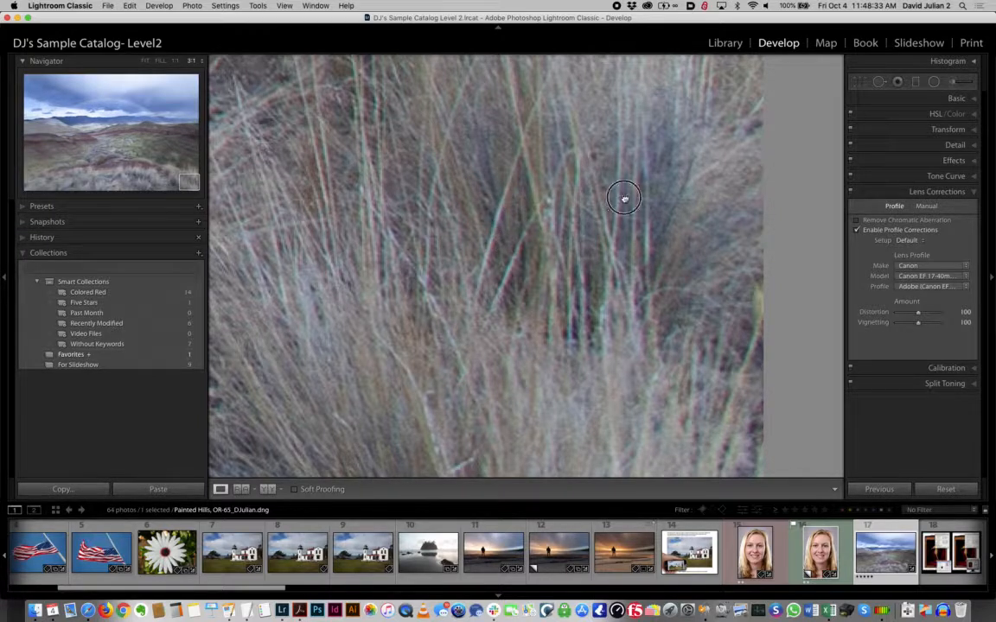
left_click_drag(566, 180, 643, 353)
left_click_drag(613, 167, 603, 201)
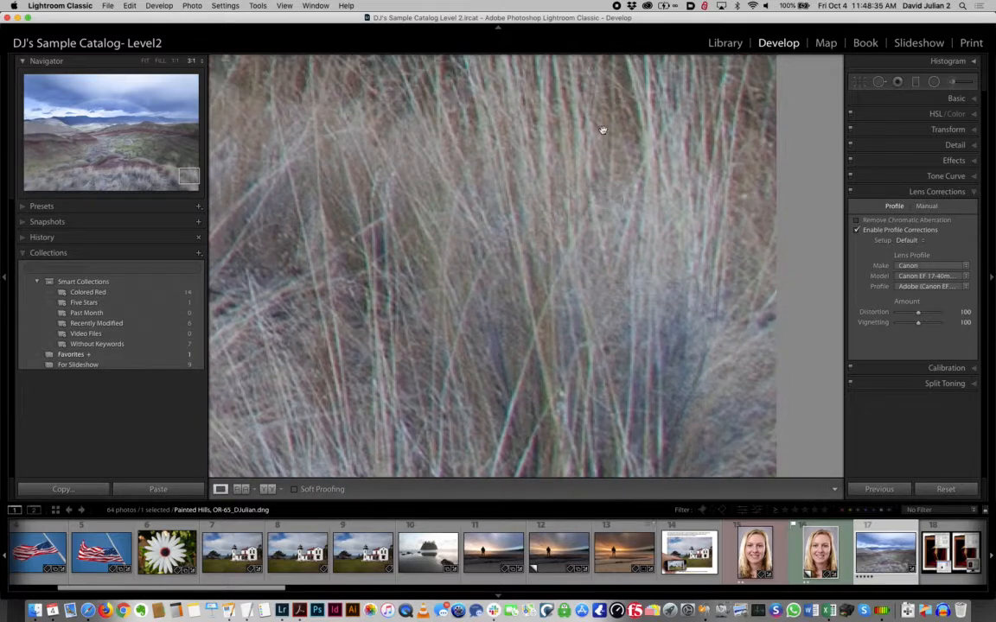
left_click_drag(603, 86, 615, 314)
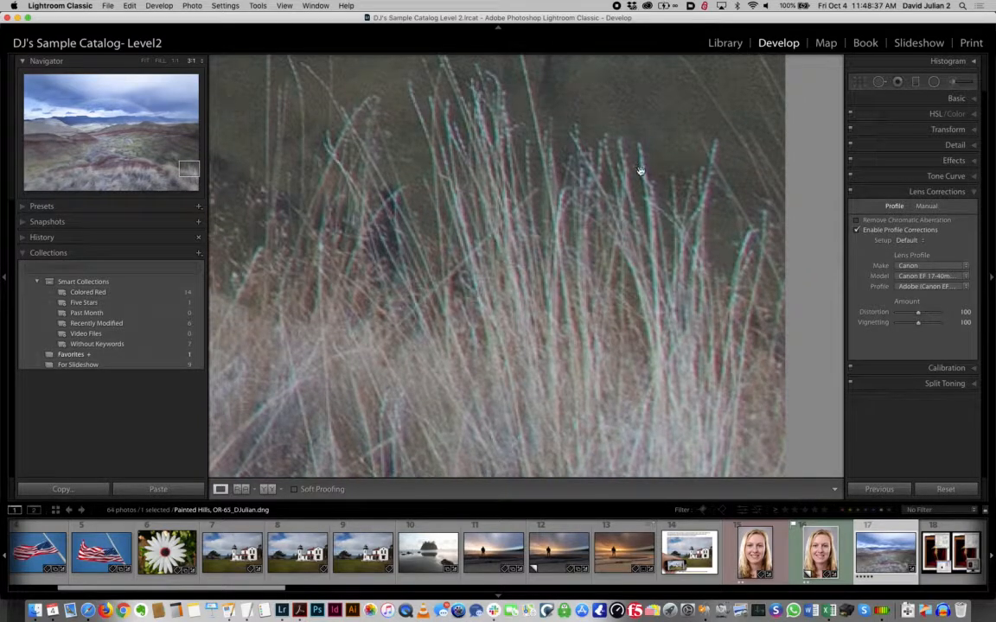
left_click(856, 222)
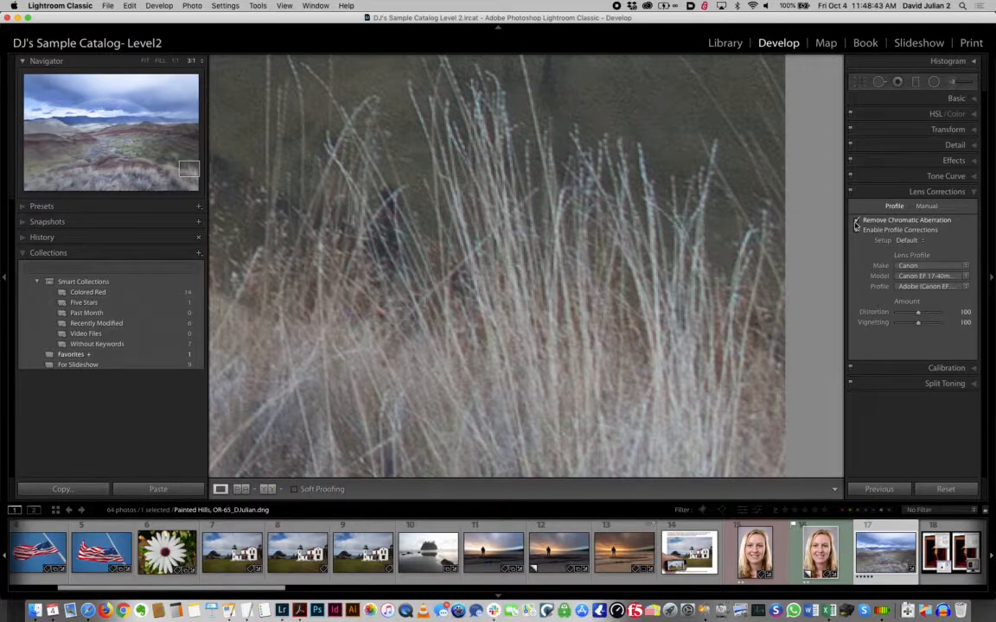
Step: Fit the photo in view, set the manual lens distortion amount to +3, and return to the lens profile settings
left_click(926, 207)
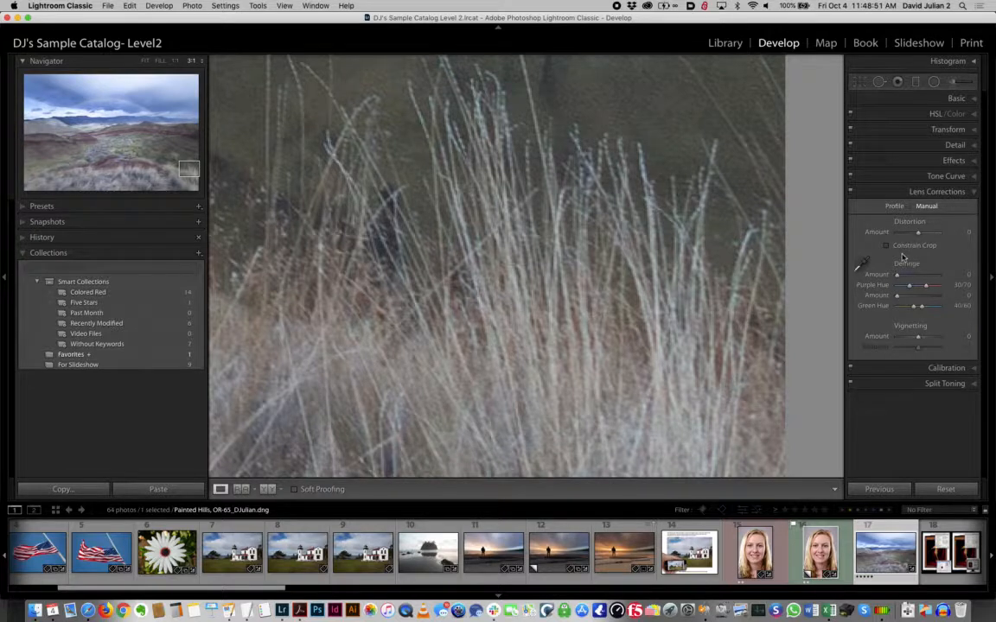
key("z")
key("super+minus")
mouse_move(918, 234)
left_mouse_down()
mouse_move(935, 233)
mouse_move(919, 235)
left_mouse_up()
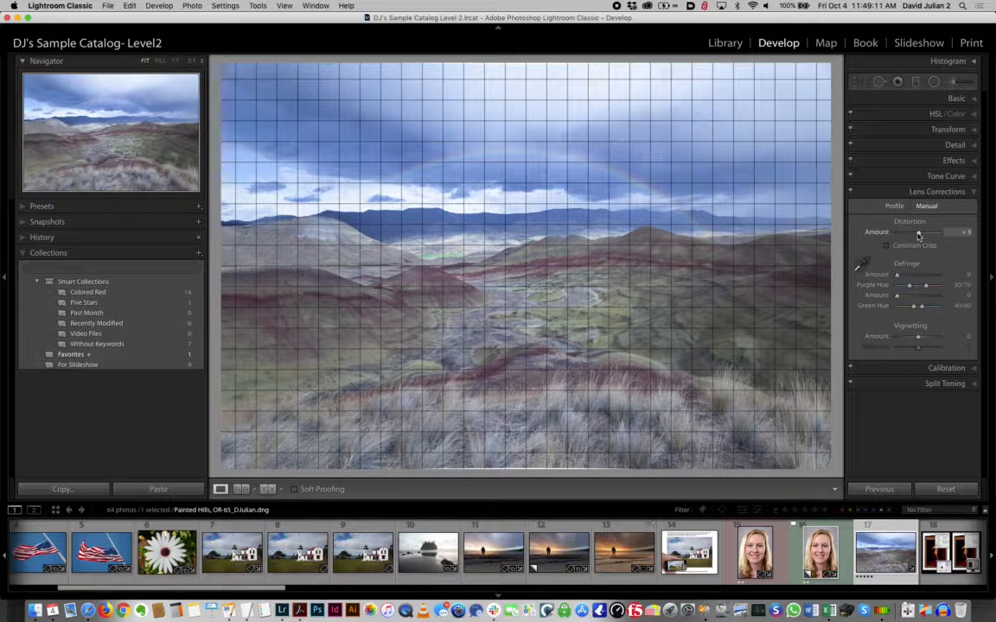
left_click_drag(918, 235, 918, 235)
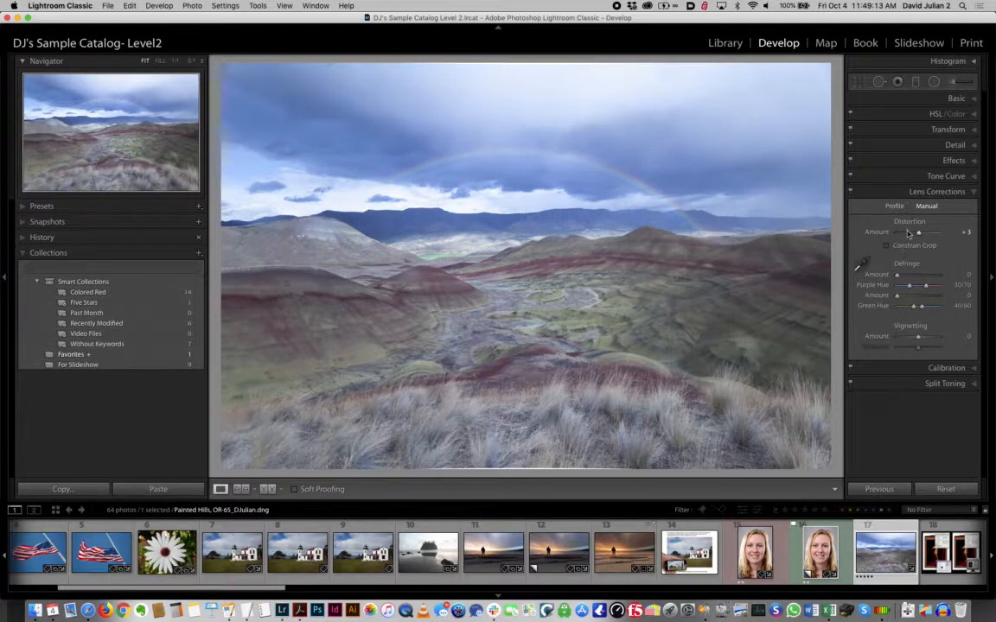
left_click(895, 206)
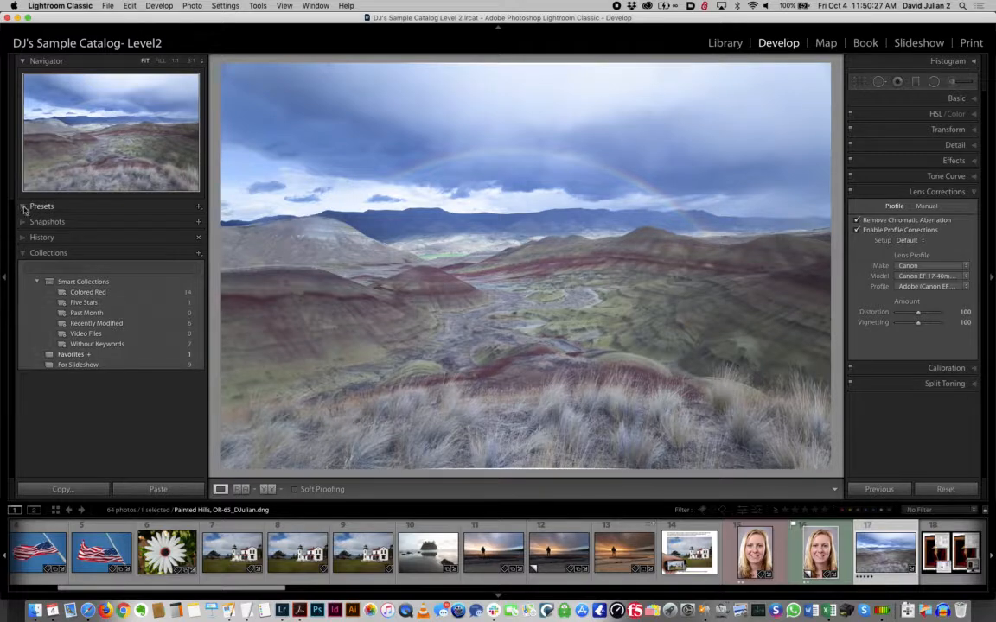
Step: Start a new develop preset named Canon 5DIIII and clear all of its included settings
left_click(25, 208)
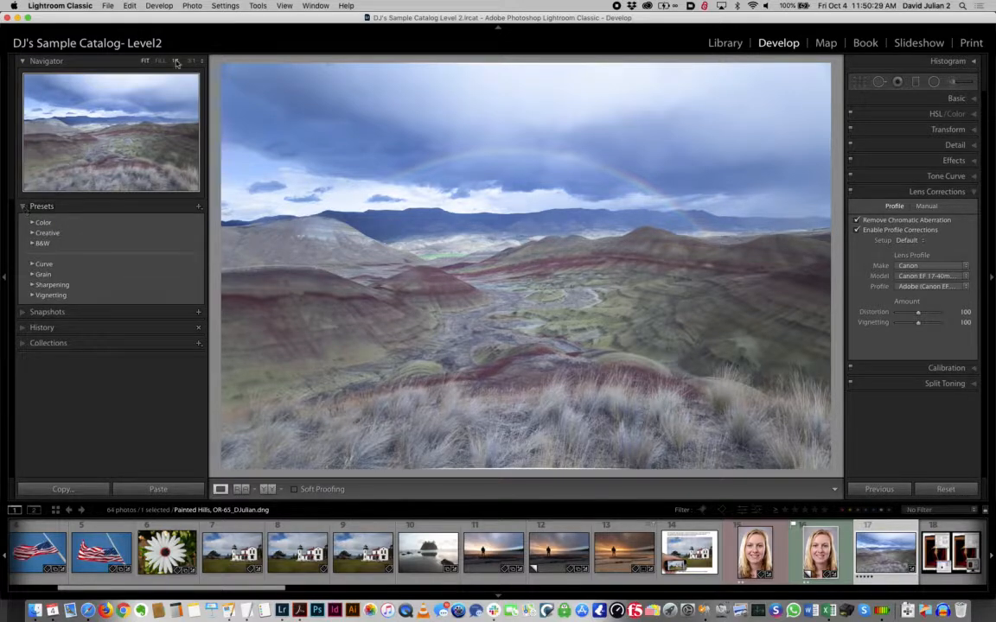
left_click_drag(211, 15, 249, 13)
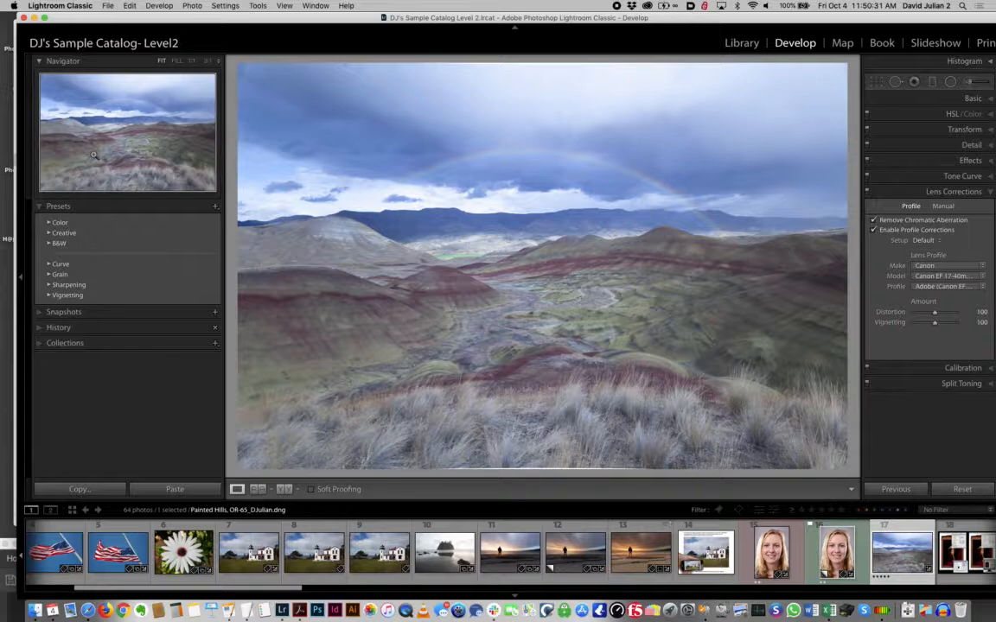
left_click(215, 207)
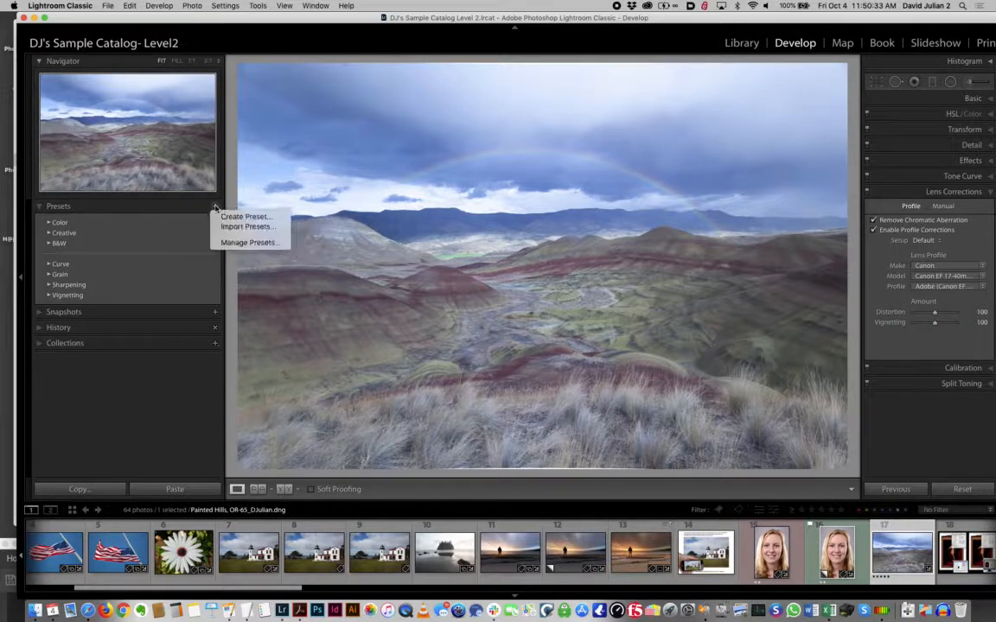
left_click(223, 216)
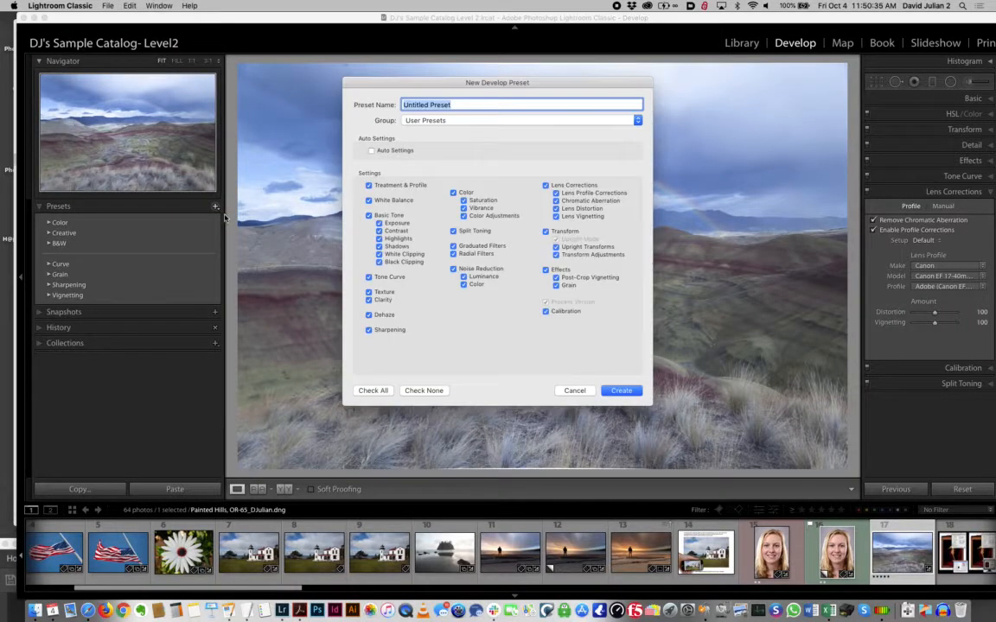
type("Canon 5DIIII")
left_click(419, 392)
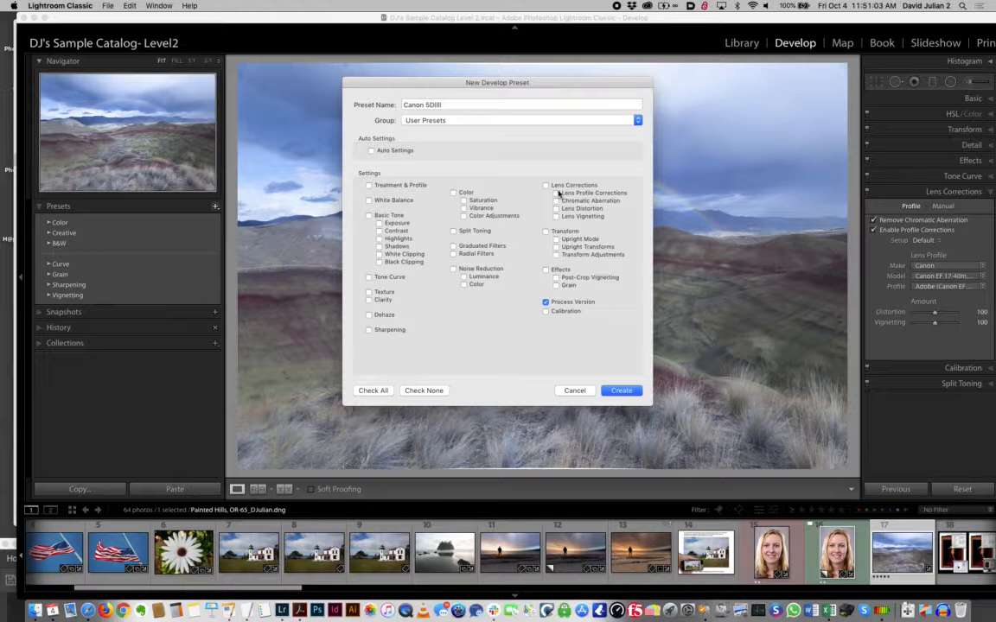
Step: Include only the lens corrections, extend the preset name to Canon 5DIIII Lens Correx, create it, and show it under User Presets
left_click(548, 186)
left_click(450, 106)
left_click(449, 106)
type("Lens Correx")
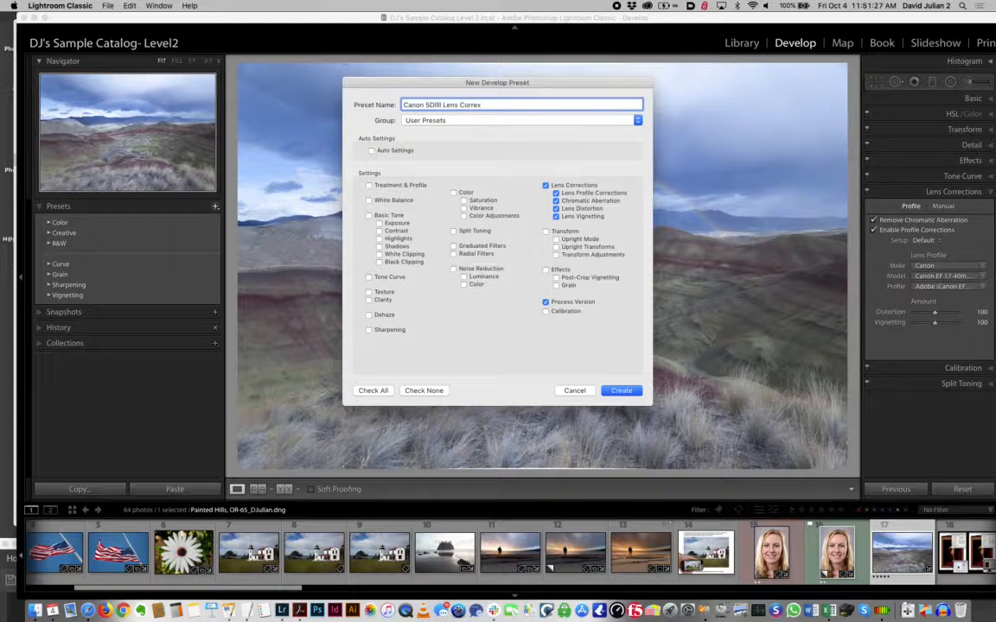
left_click(610, 389)
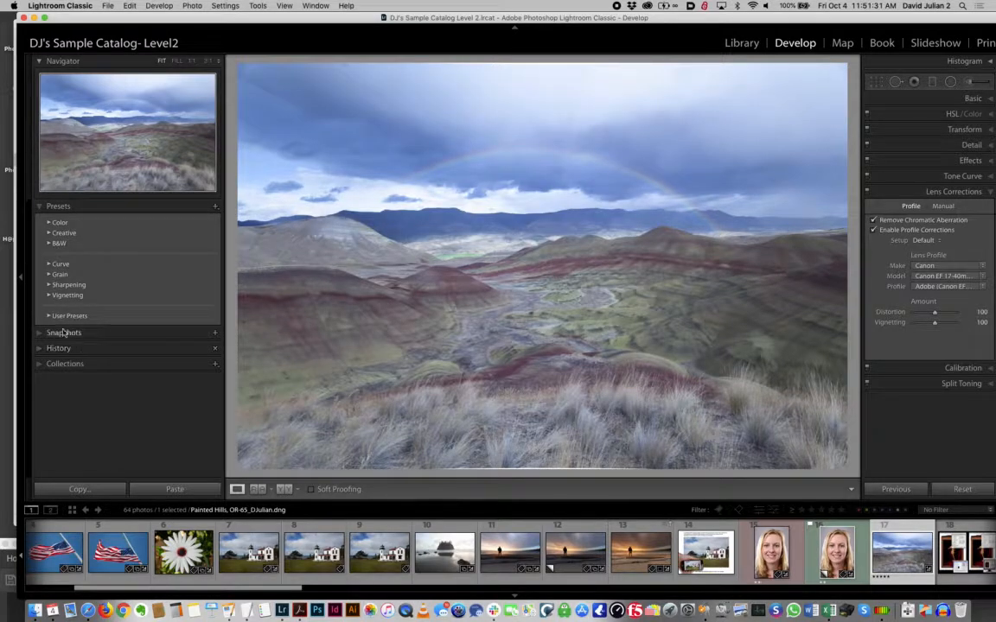
left_click(49, 317)
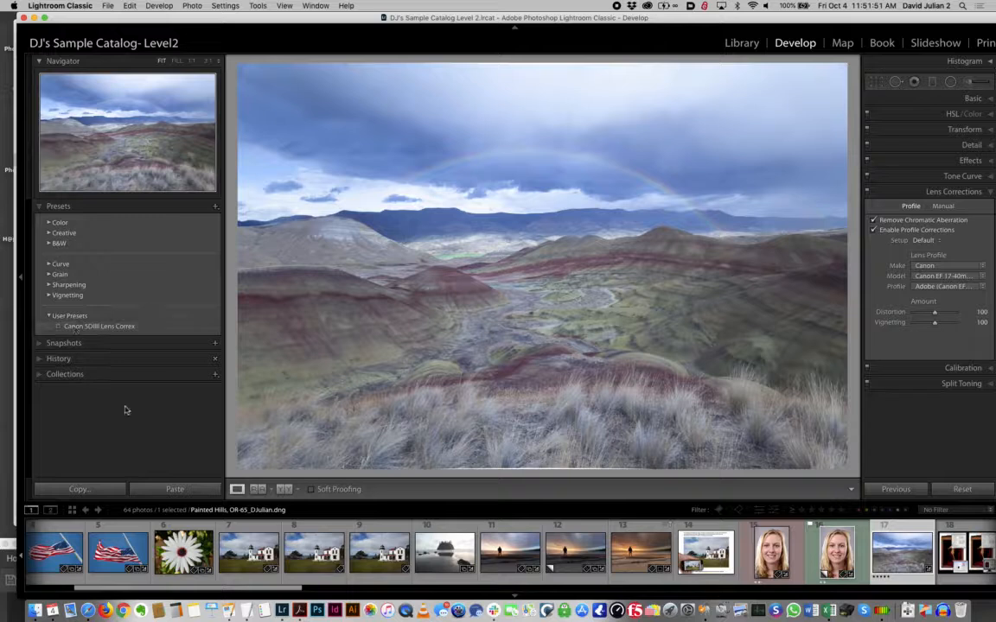
Step: Switch to the Library module and open the photo import window
left_click(741, 43)
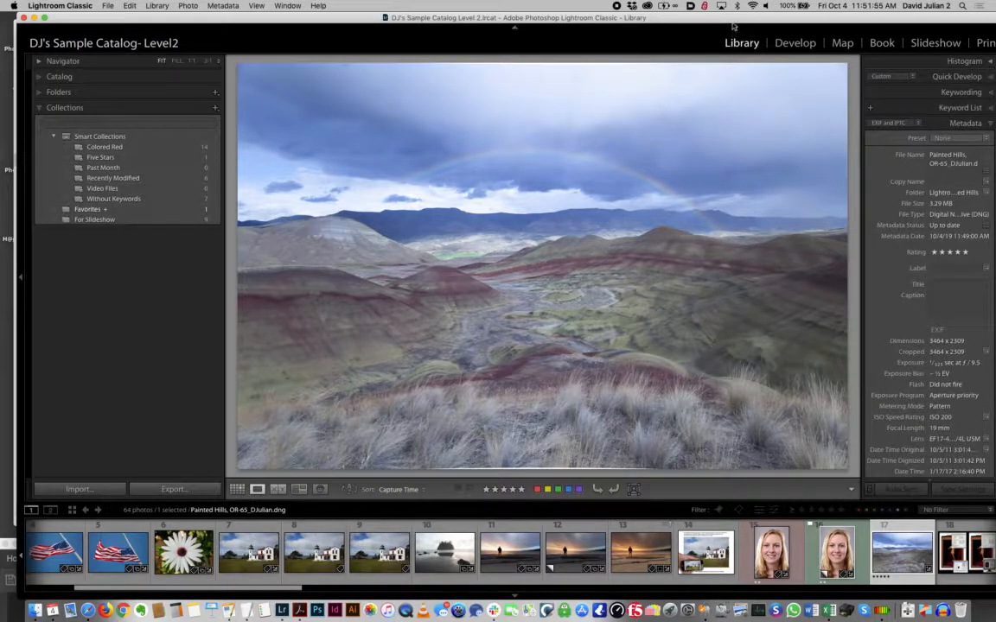
left_click_drag(733, 21, 717, 18)
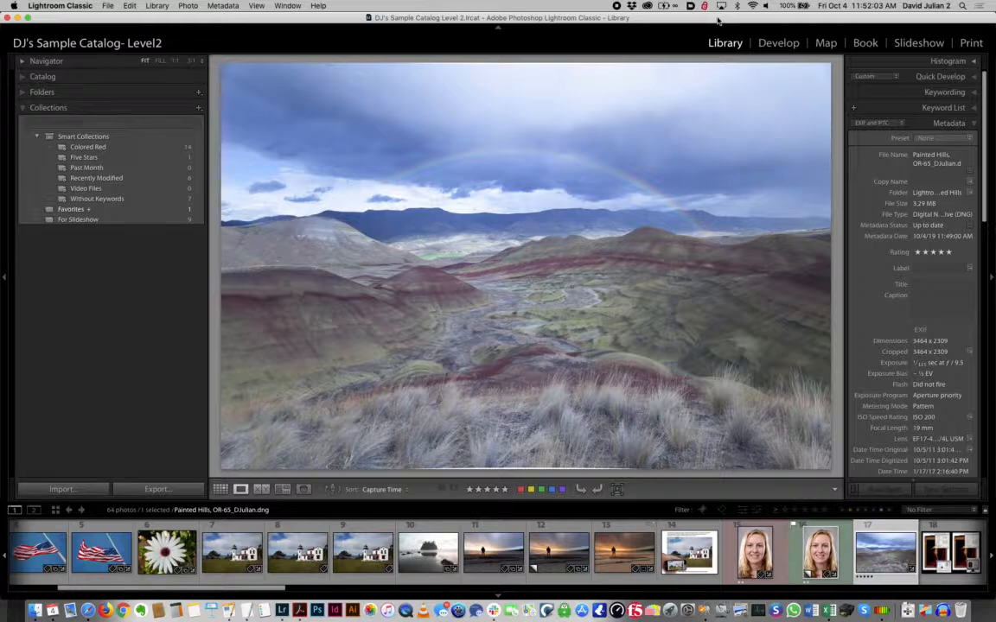
left_click(93, 489)
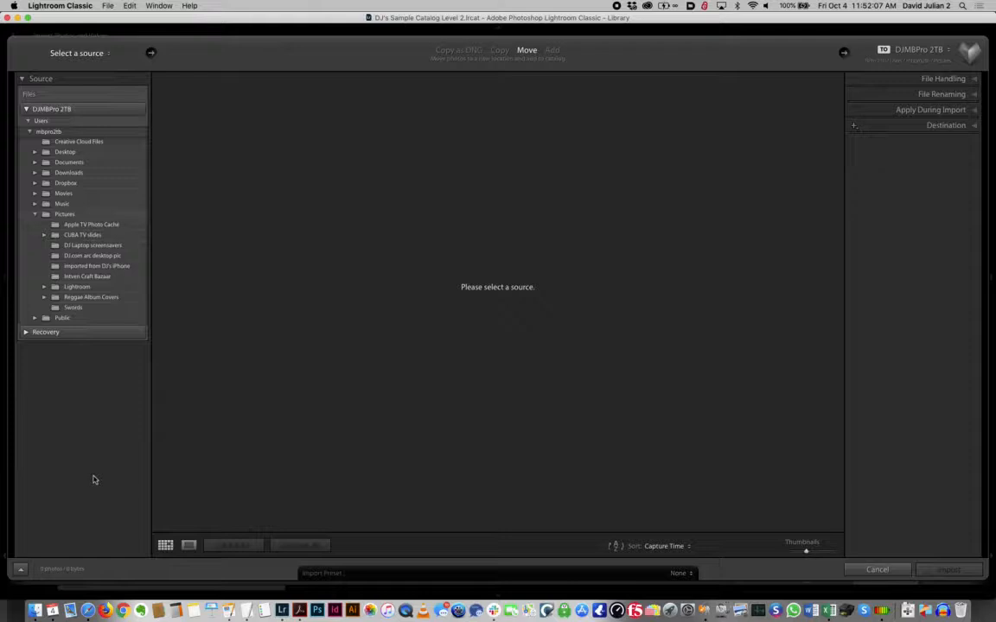
Step: Browse the source folders and choose the _Images for Social Media folder in Dropbox as the import source
left_click(104, 297)
left_click(106, 267)
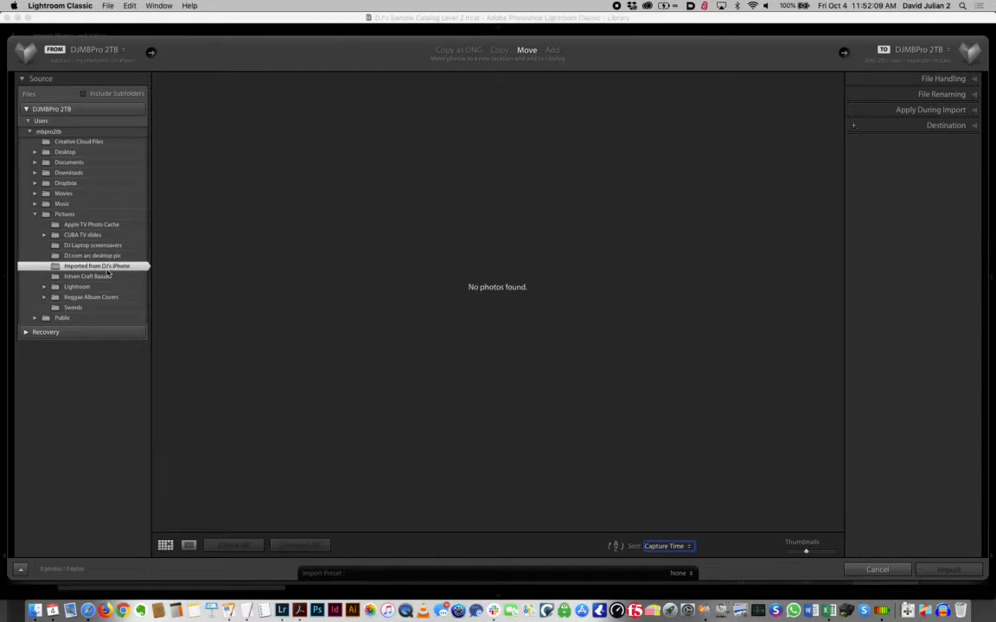
left_click(97, 255)
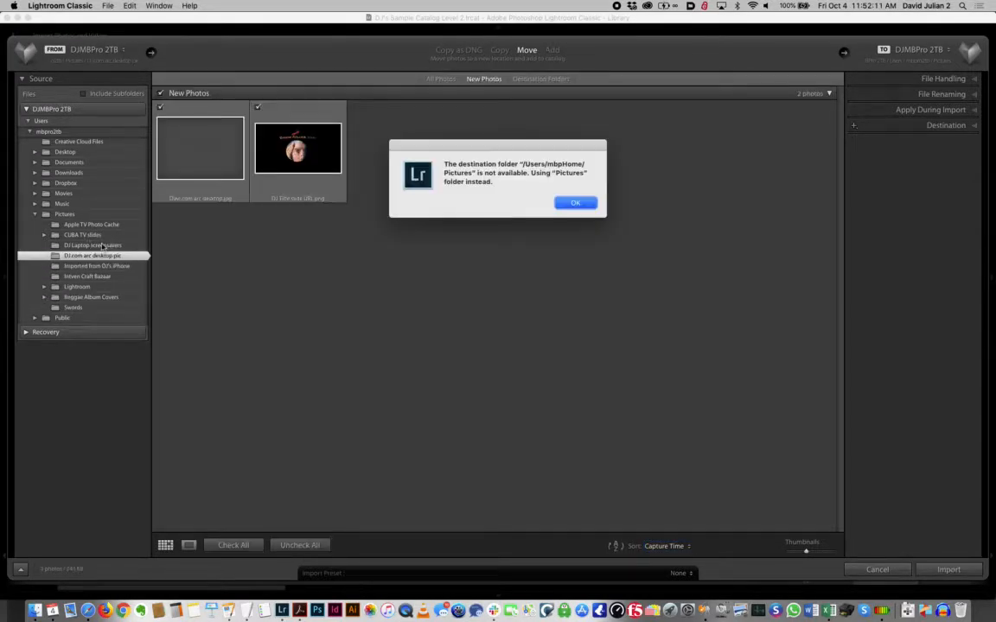
left_click(574, 202)
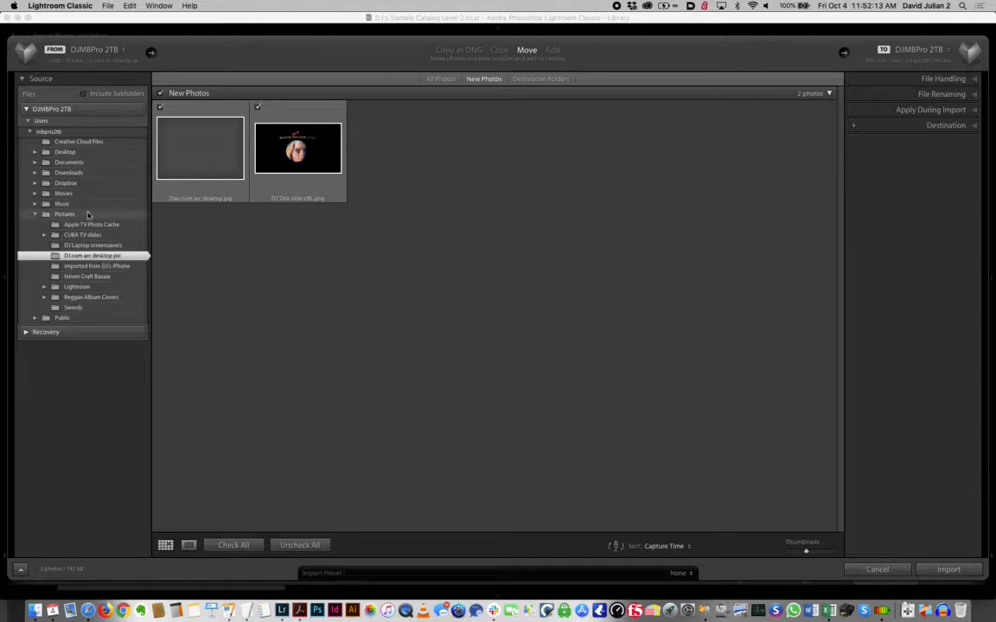
left_click(35, 183)
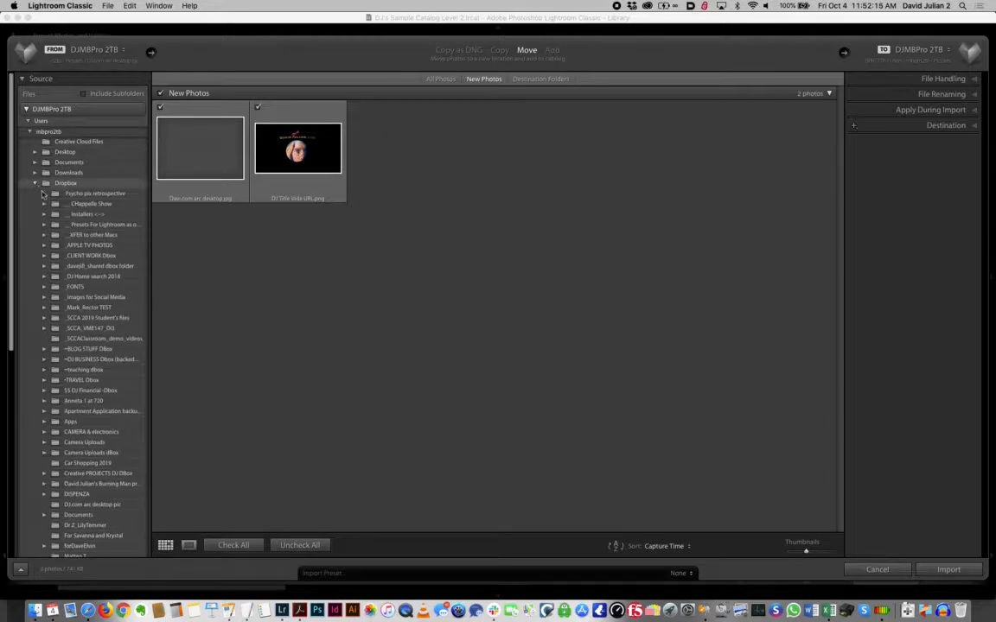
left_click(60, 298)
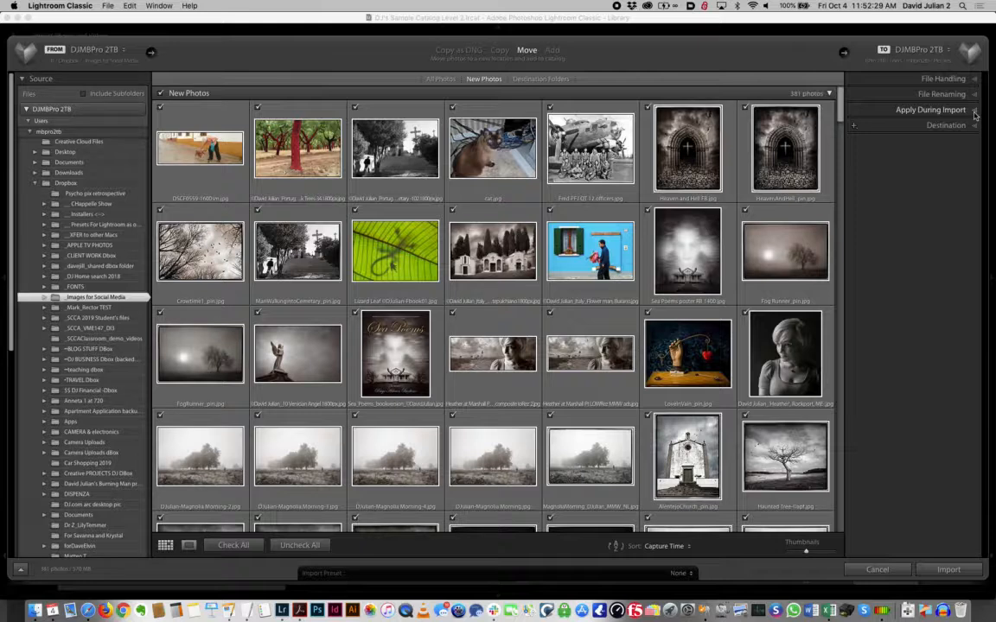
Step: Set the develop settings applied during import to the Canon 5DIIII Lens Correx user preset, and cancel the import
left_click(974, 113)
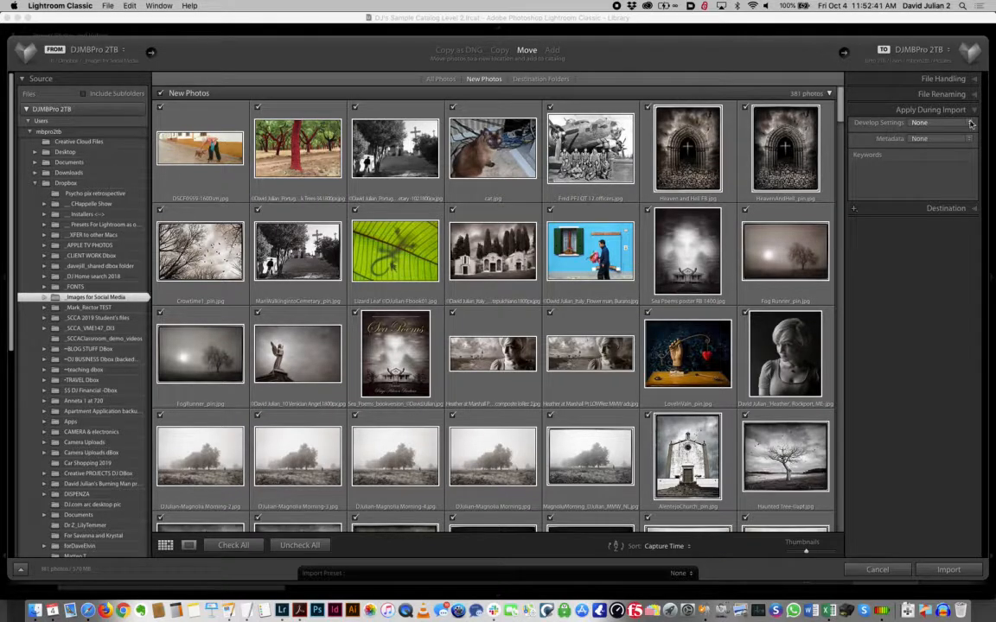
left_click(970, 122)
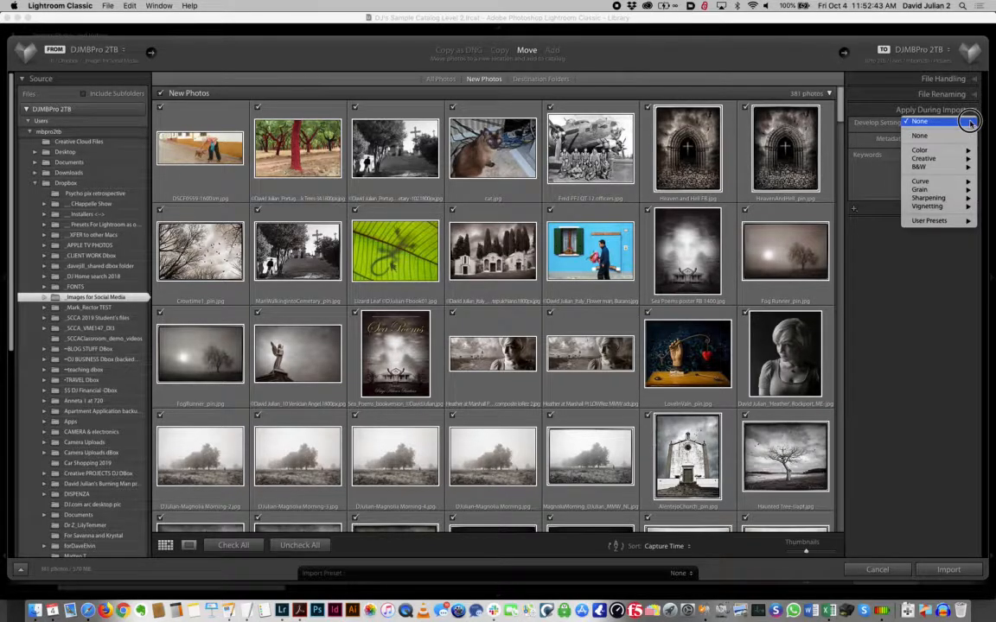
mouse_move(950, 220)
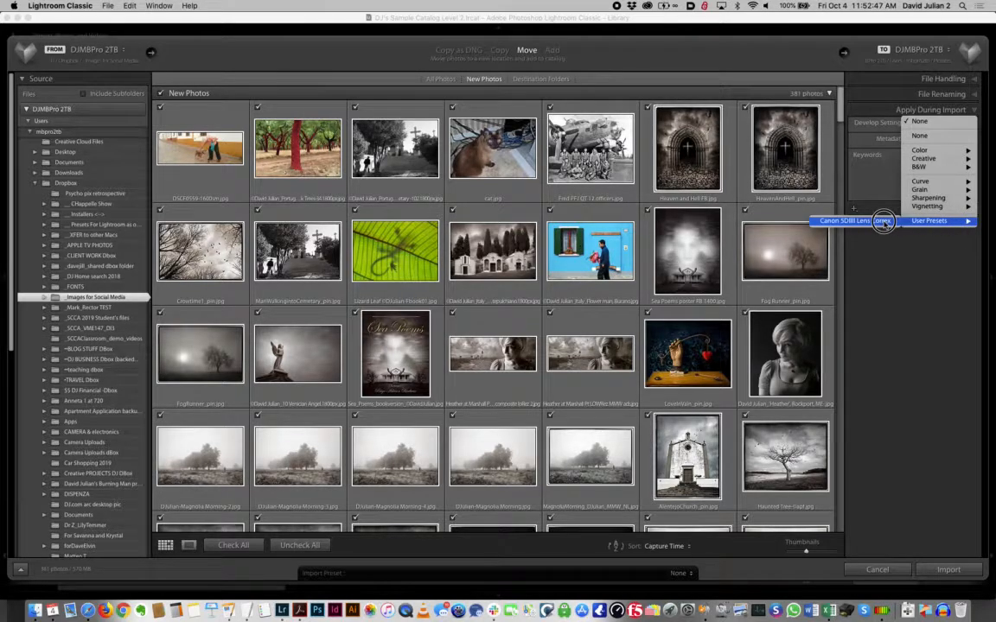
left_click(883, 222)
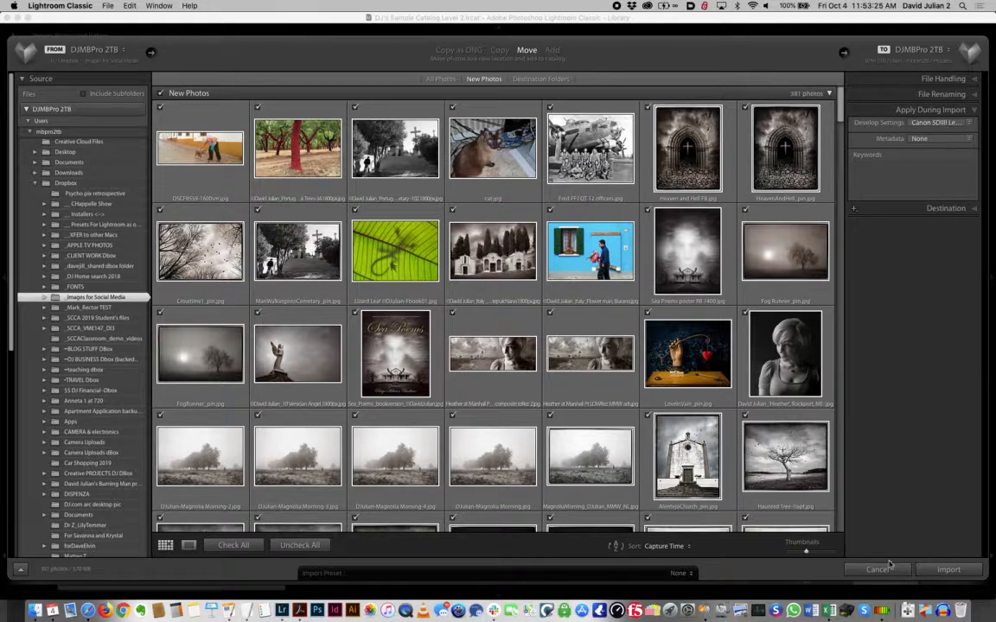
left_click(878, 570)
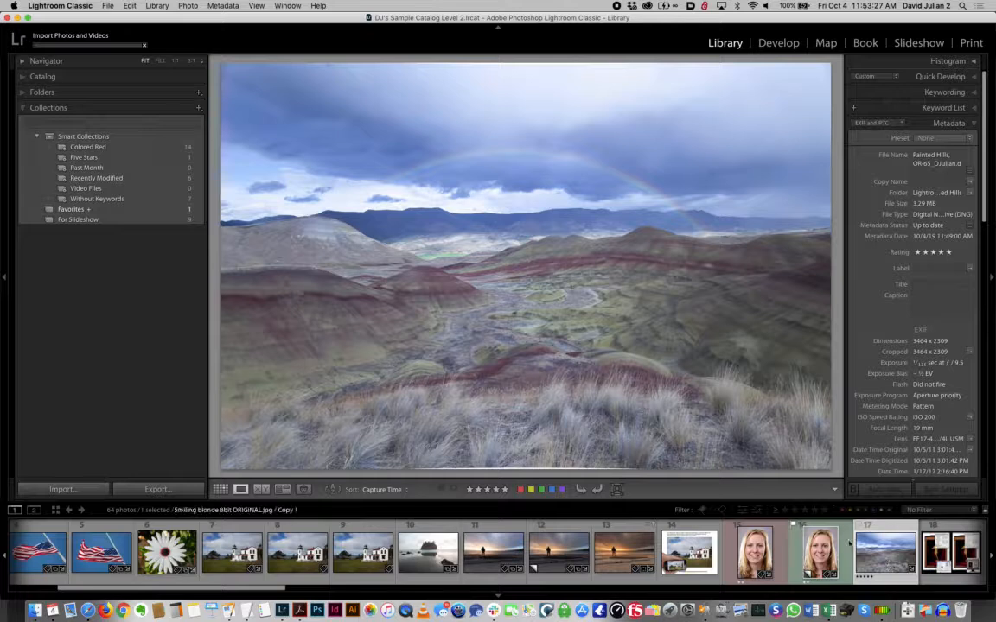
Step: Select the CUBA, Havana, Perspective issues.jpg photo, collapse its metadata, and switch to the Develop module
scroll(865, 553, "down", 3)
scroll(850, 544, "down", 10)
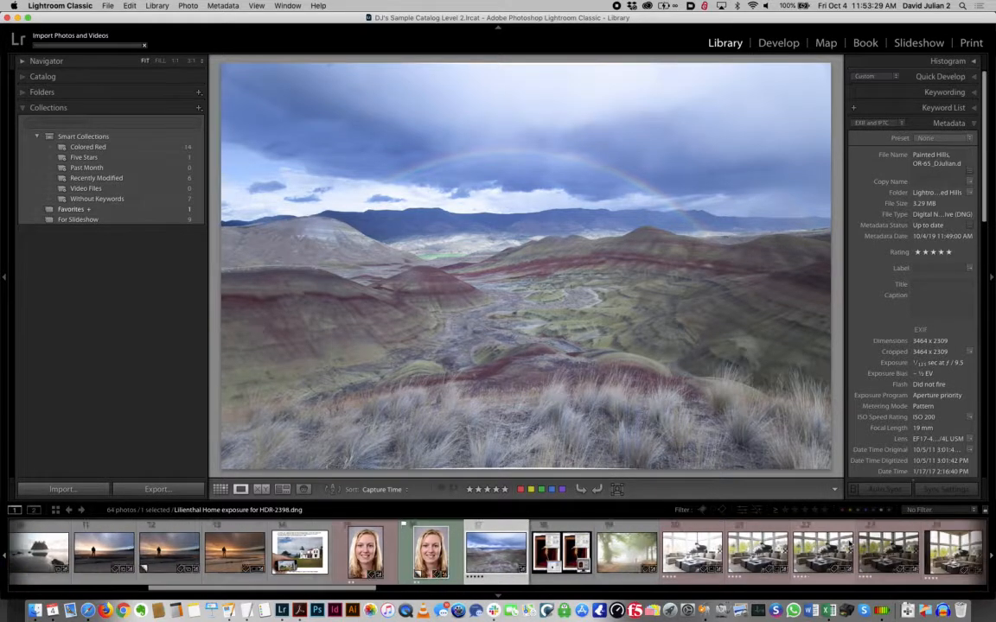
scroll(849, 544, "down", 4)
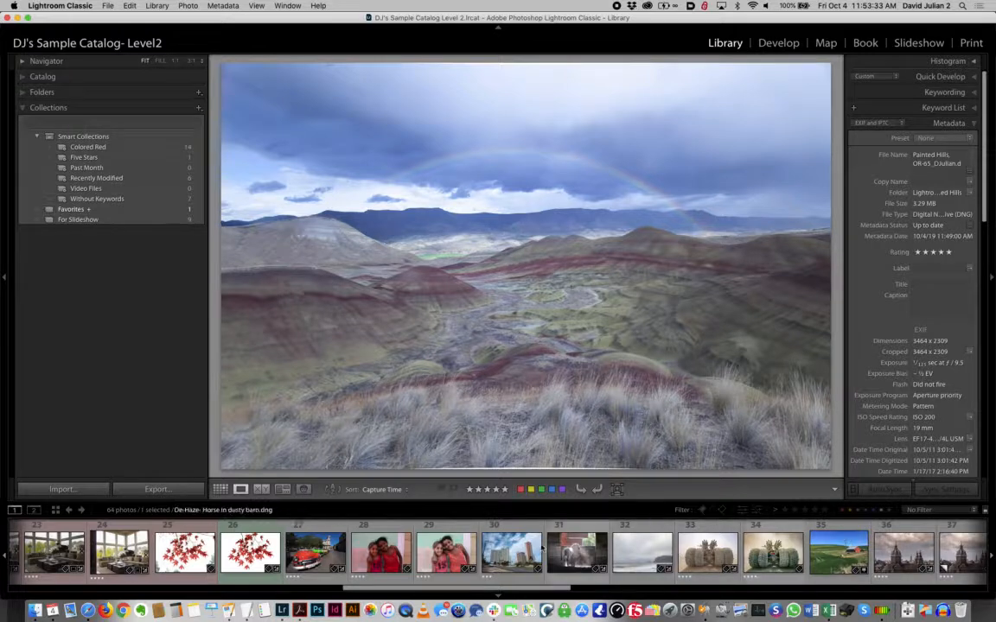
left_click(510, 551)
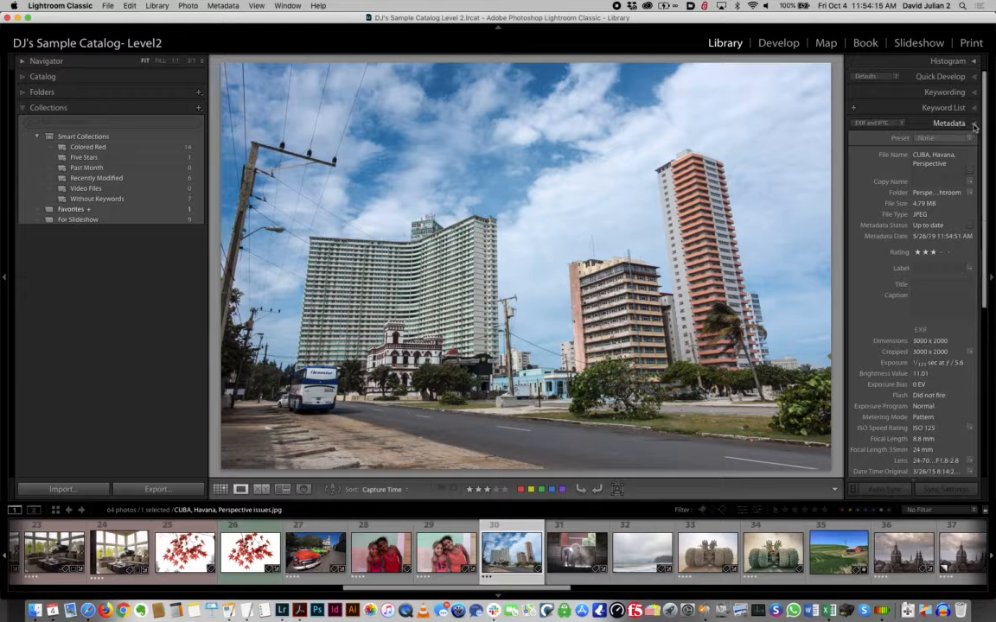
left_click(955, 123)
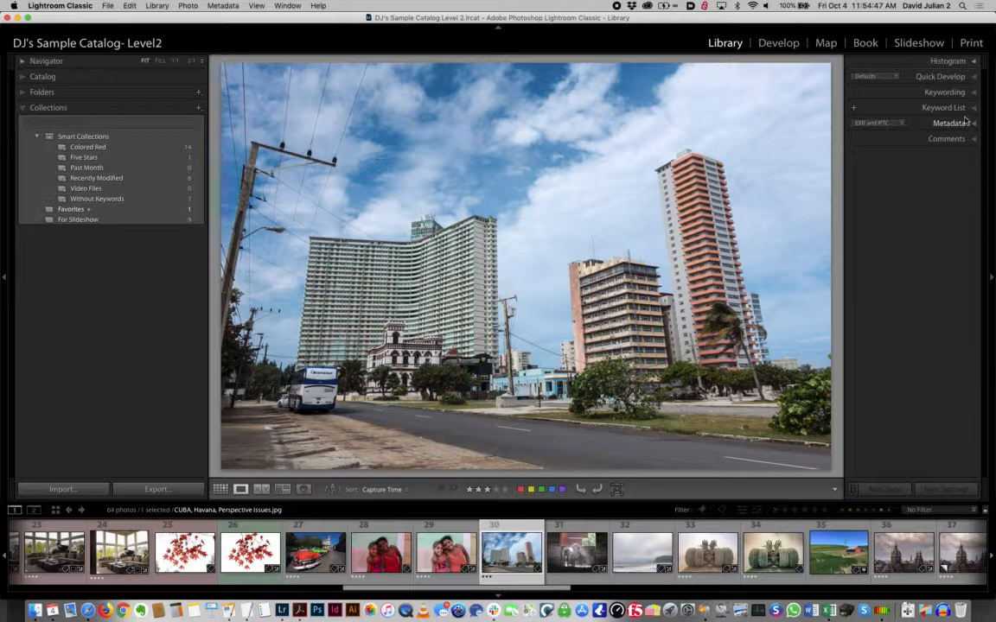
left_click(776, 43)
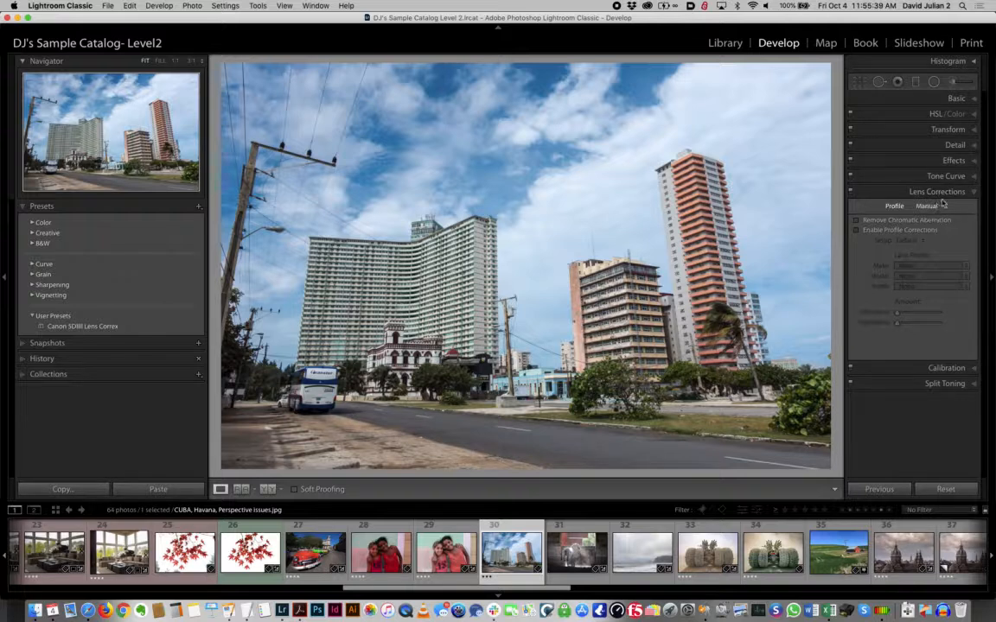
Step: Try the Auto Upright perspective correction on the Havana photo and turn Upright back off
left_click(948, 130)
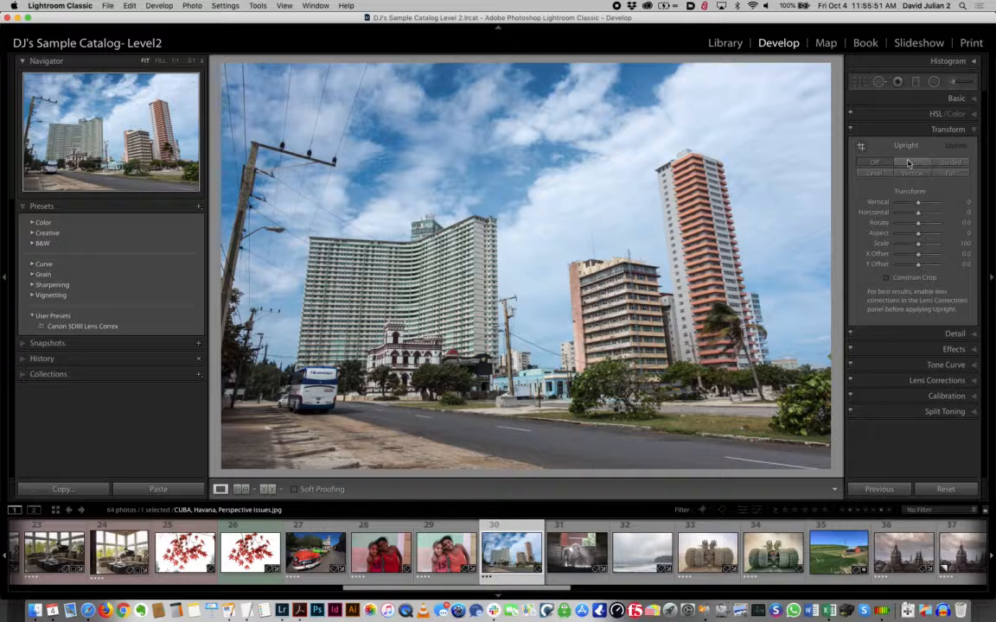
left_click(908, 165)
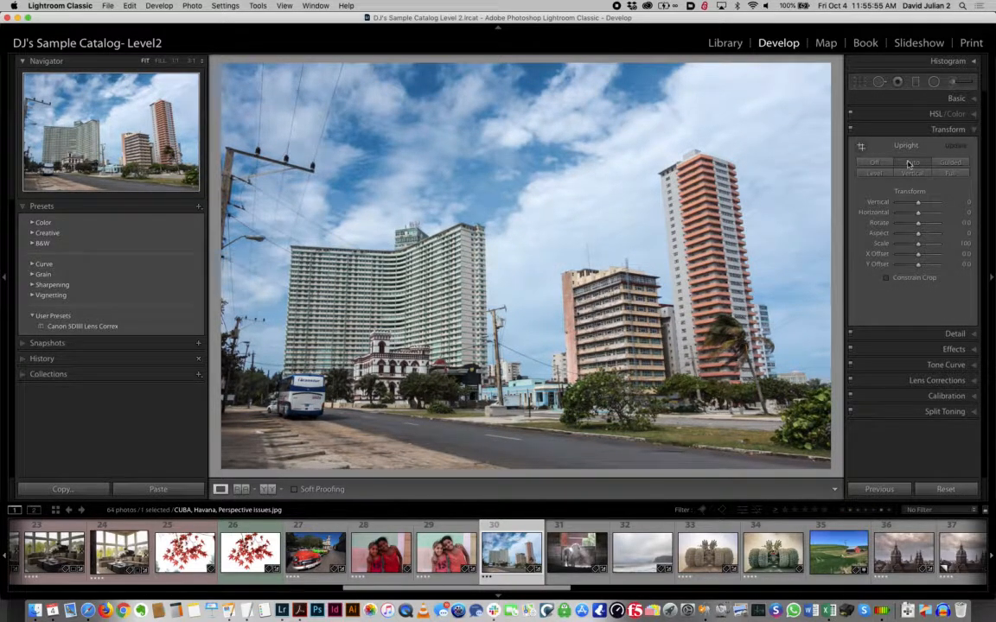
left_click(874, 164)
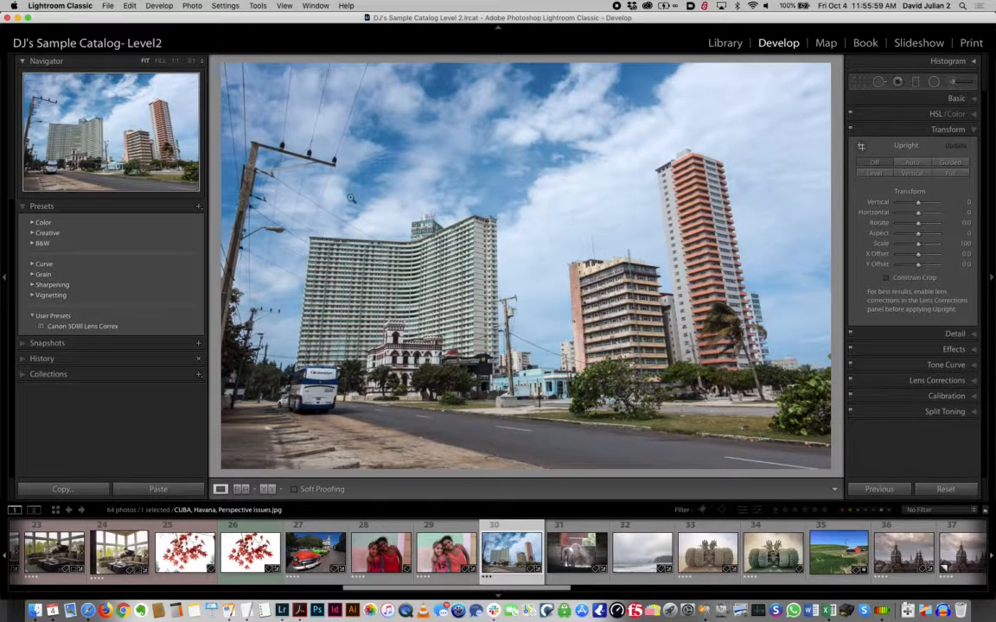
Step: Straighten the Havana buildings manually with Vertical at -35 and Horizontal at +2, constraining the crop to the image area
left_click_drag(918, 204, 917, 206)
left_click_drag(918, 206, 911, 205)
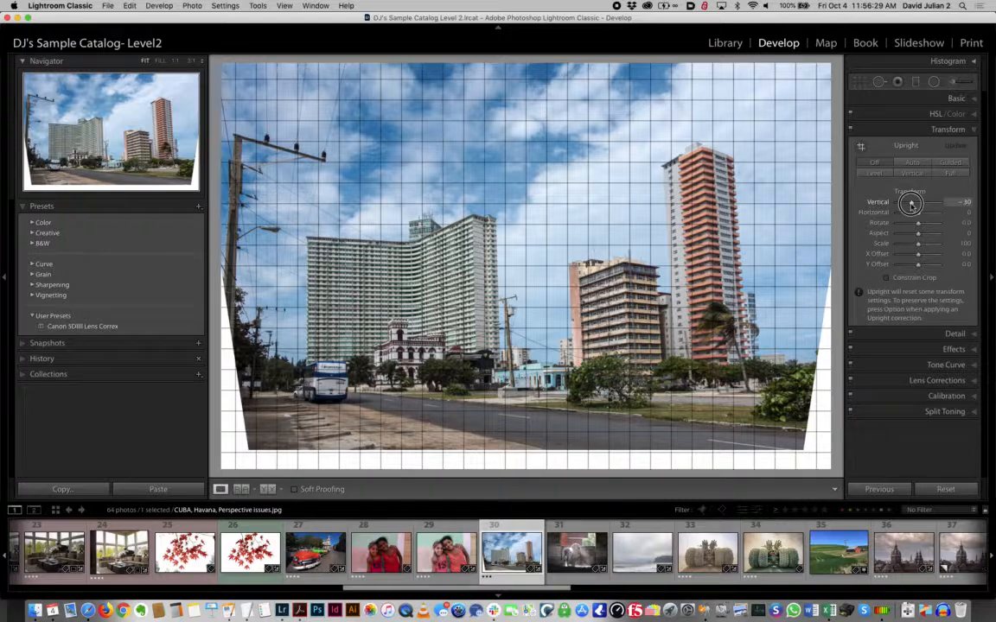
left_click_drag(911, 205, 912, 206)
mouse_move(918, 212)
left_mouse_down()
mouse_move(909, 214)
mouse_move(925, 215)
mouse_move(917, 216)
left_mouse_up()
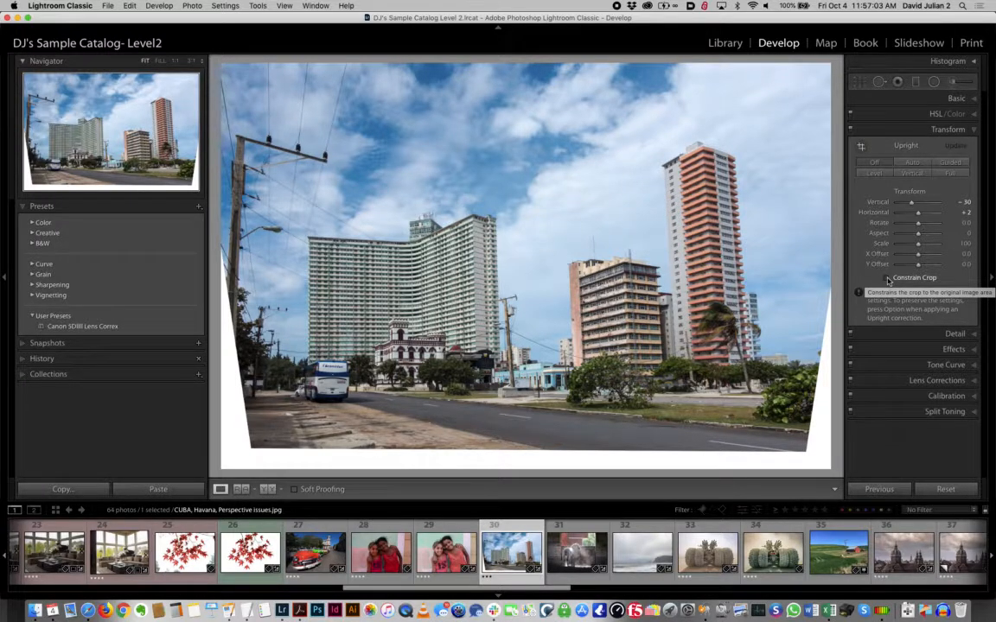
left_click(886, 278)
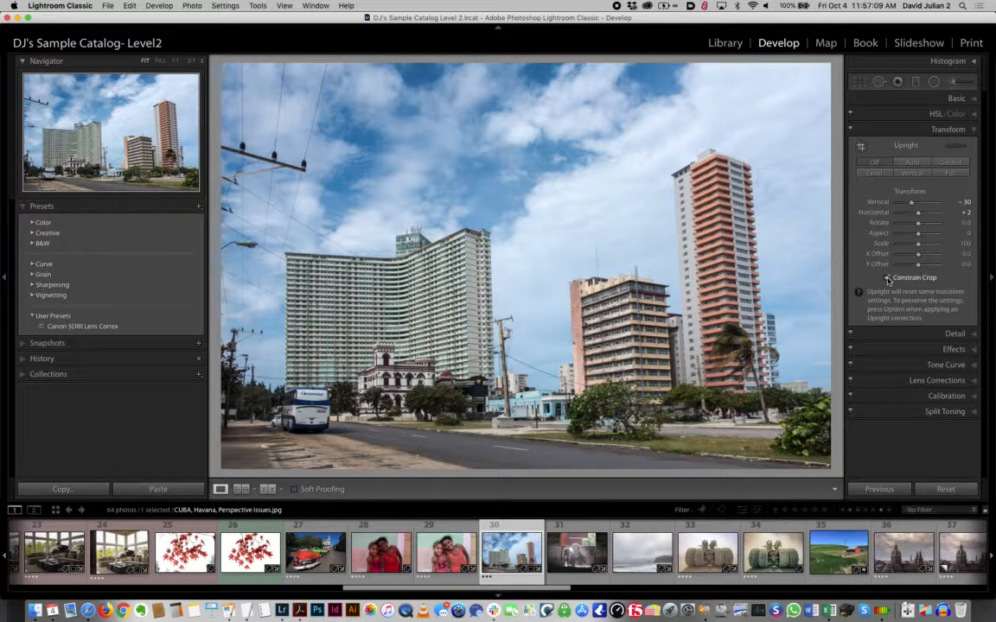
mouse_move(906, 268)
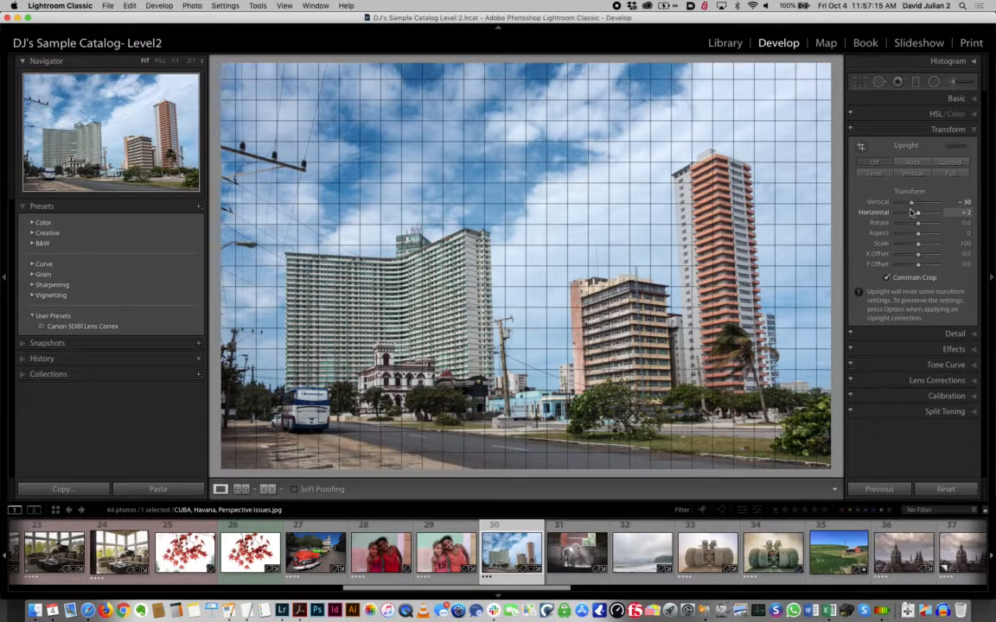
left_click_drag(910, 202, 910, 206)
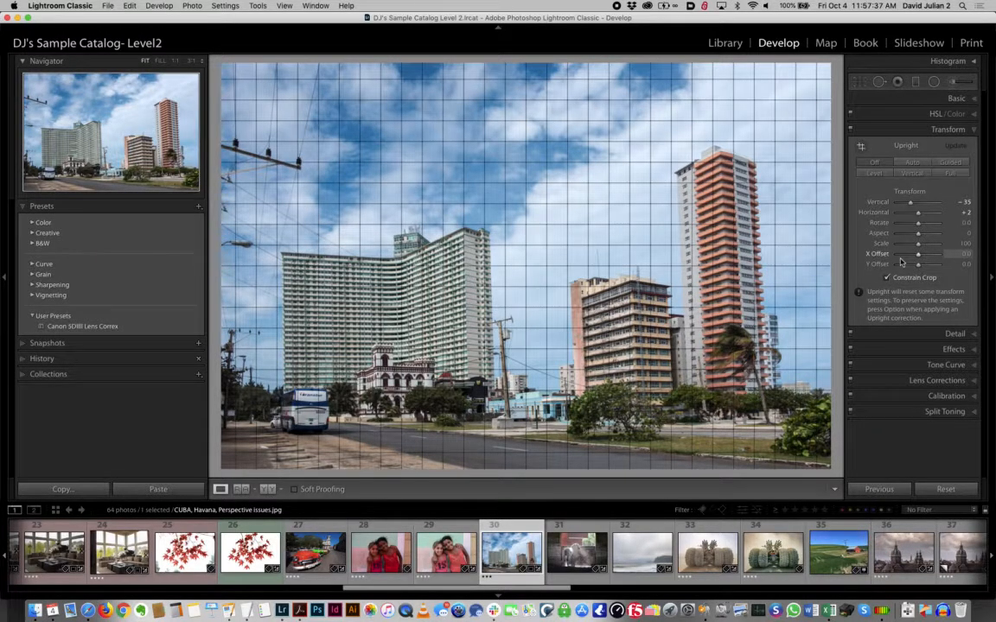
Step: Reset all Transform sliders together, and do the same for Tone after trying Exposure +1.25, Contrast -42 and Highlights -44
double_click(905, 193)
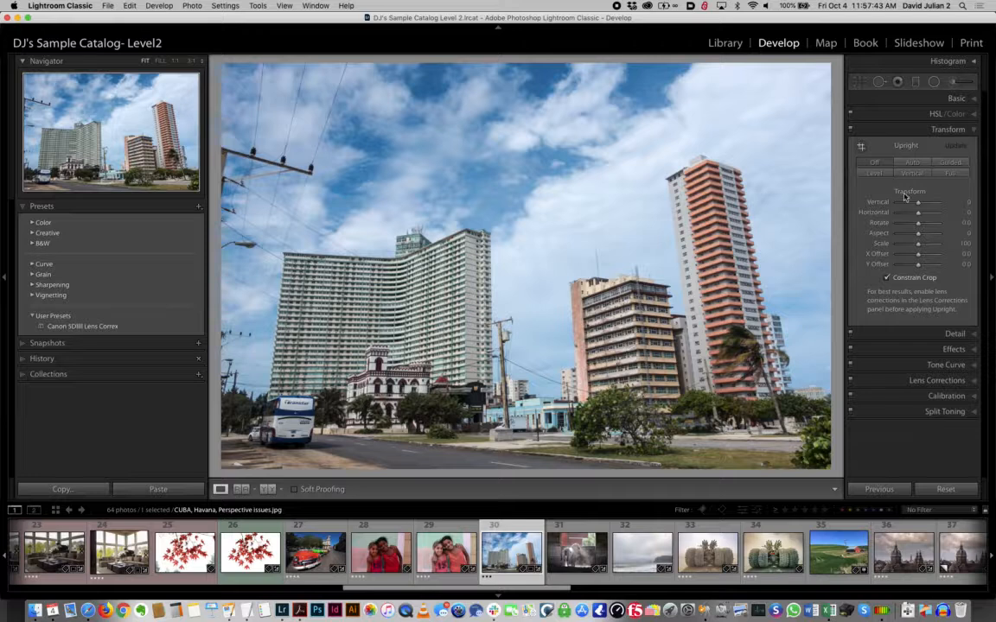
left_click(972, 100)
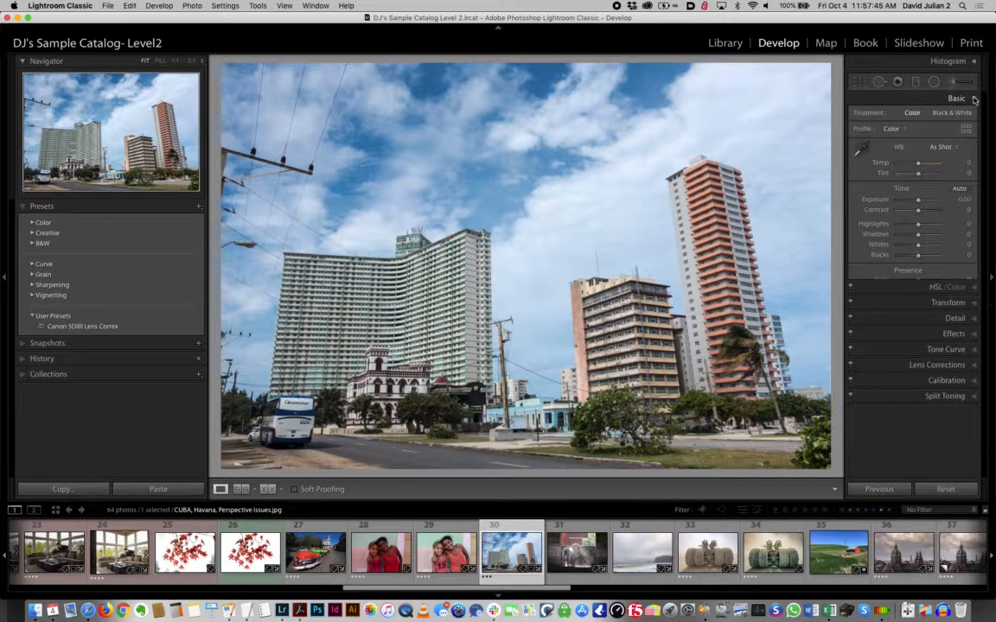
mouse_move(918, 199)
left_mouse_down()
mouse_move(913, 224)
mouse_move(909, 211)
left_mouse_up()
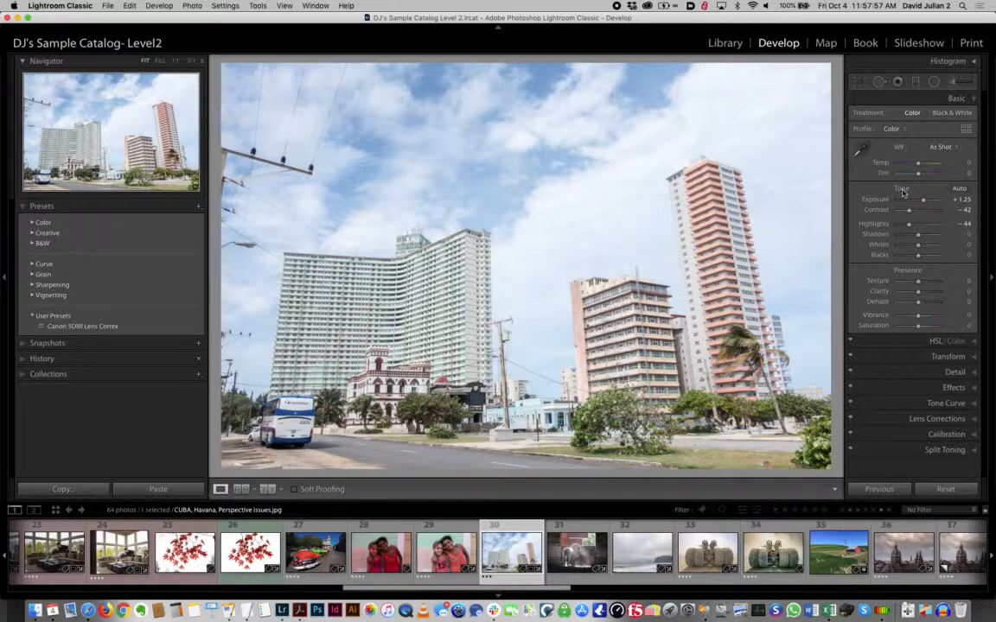
double_click(901, 189)
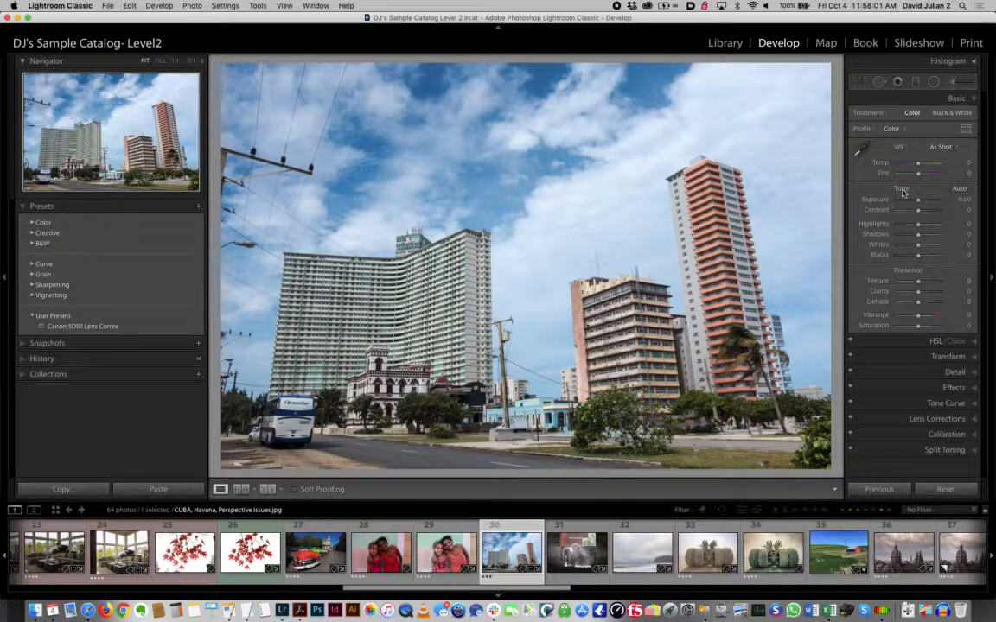
Step: Apply Guided Upright with vertical guides along the curved building's left edge and the orange tower's right edge, and fine-tune the tower guide
left_click(948, 356)
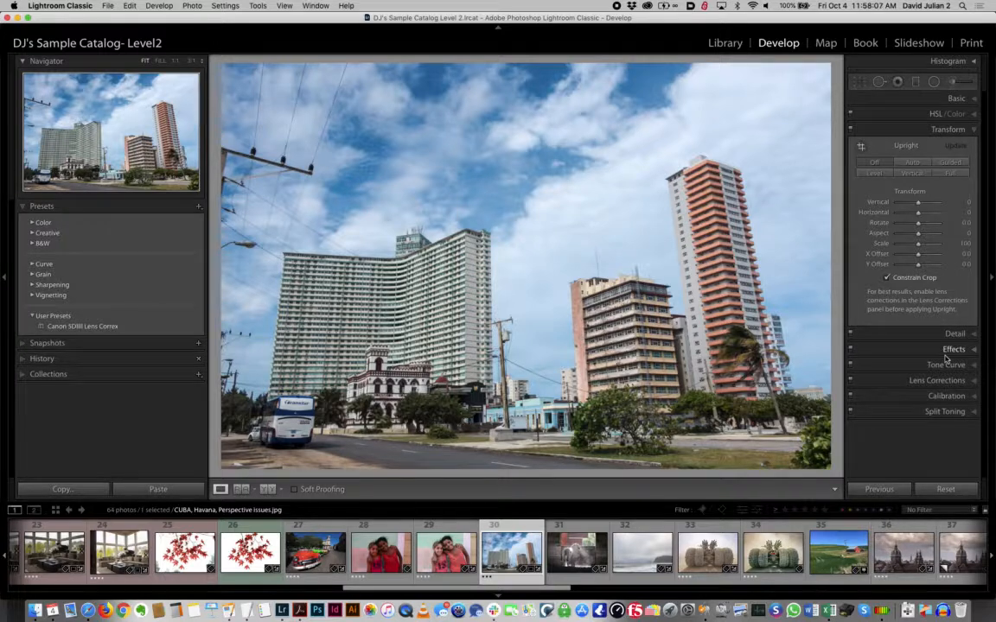
left_click(950, 163)
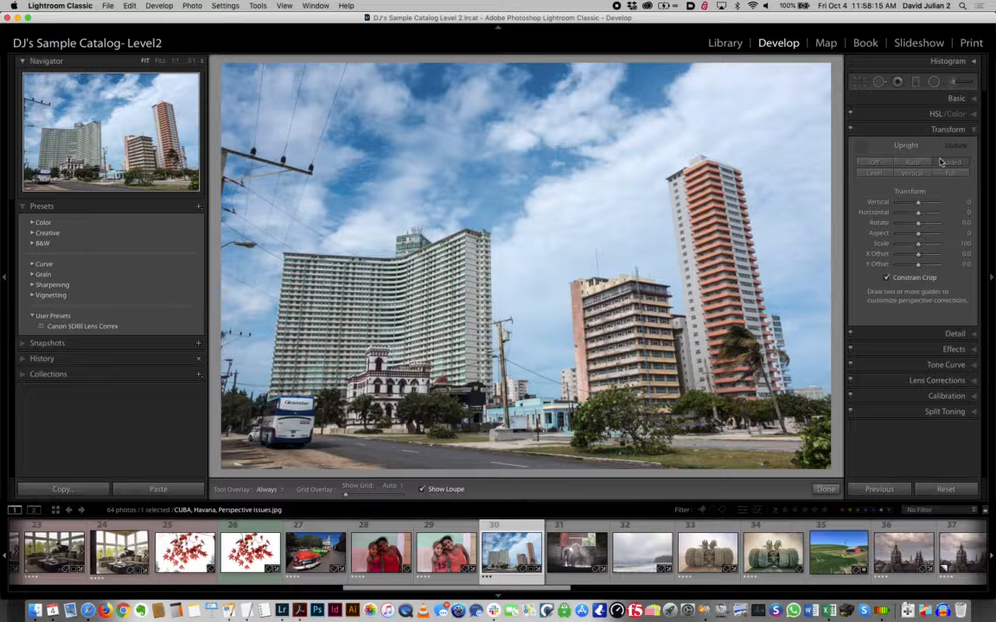
left_click(861, 147)
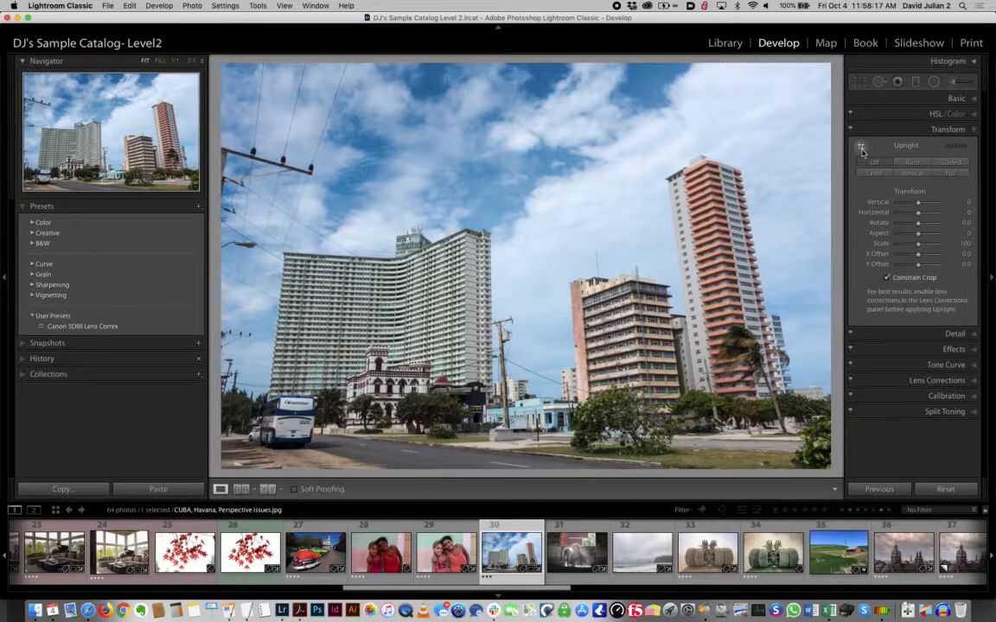
left_click(861, 148)
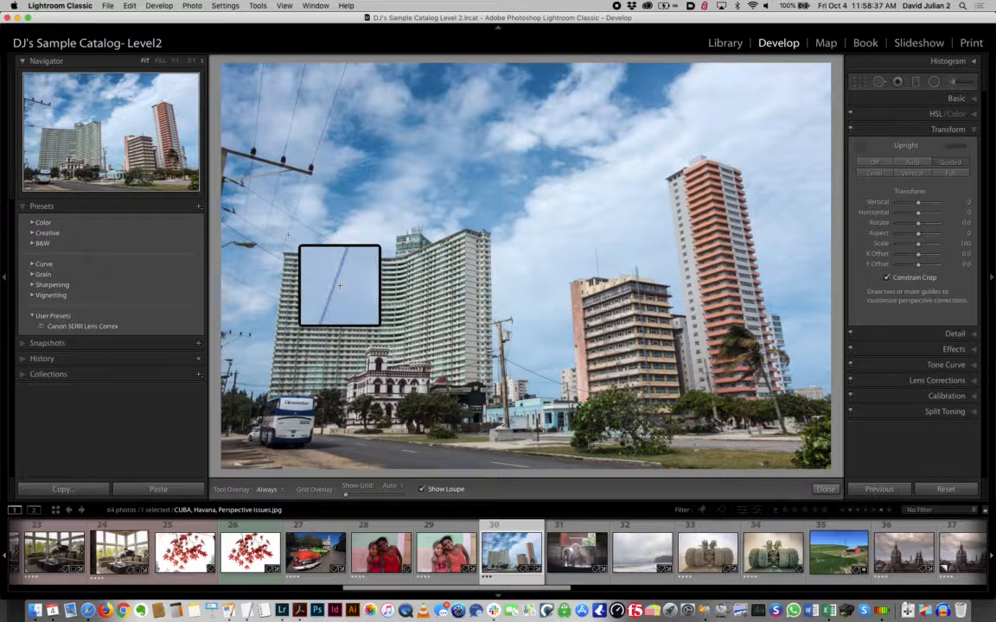
left_click_drag(288, 234, 264, 435)
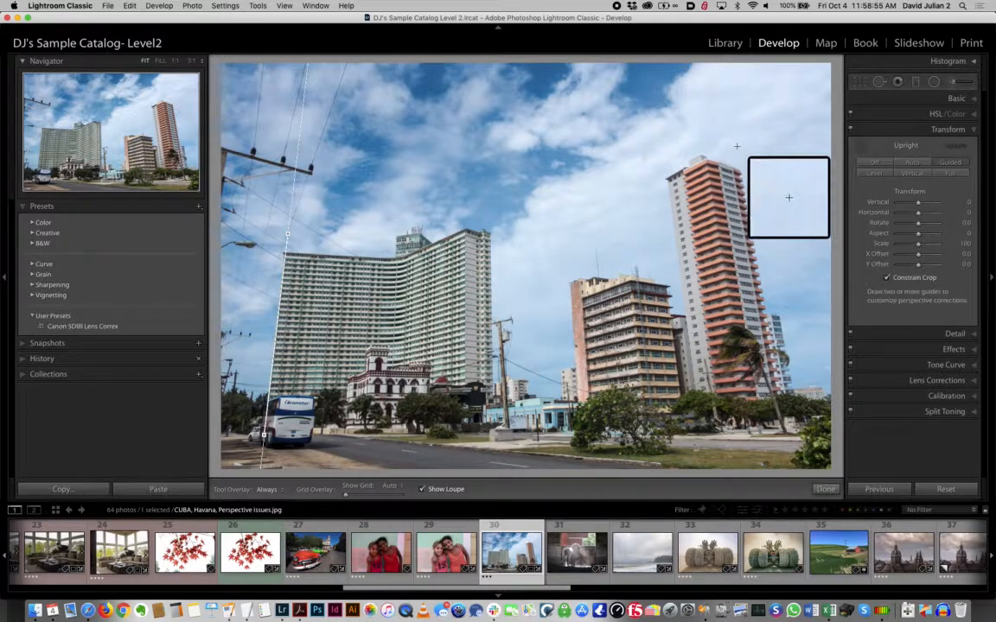
left_click_drag(737, 144, 782, 379)
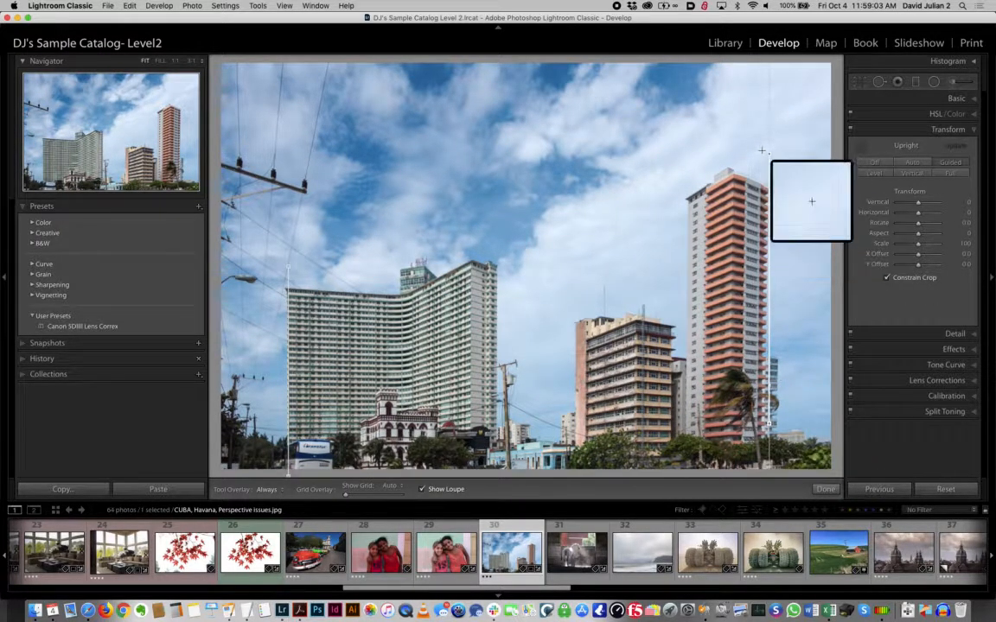
mouse_move(769, 155)
left_mouse_down()
mouse_move(759, 155)
mouse_move(775, 158)
left_mouse_up()
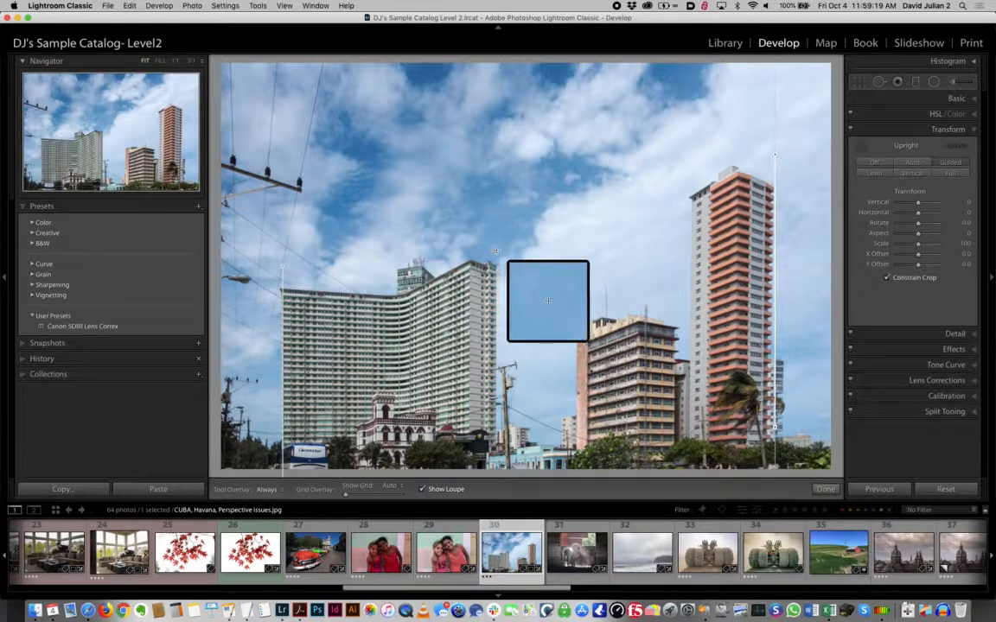
Step: Try a third vertical guide along the curved building's right edge, undo it, and turn off Constrain Crop
left_click_drag(496, 250, 496, 426)
key("super+z")
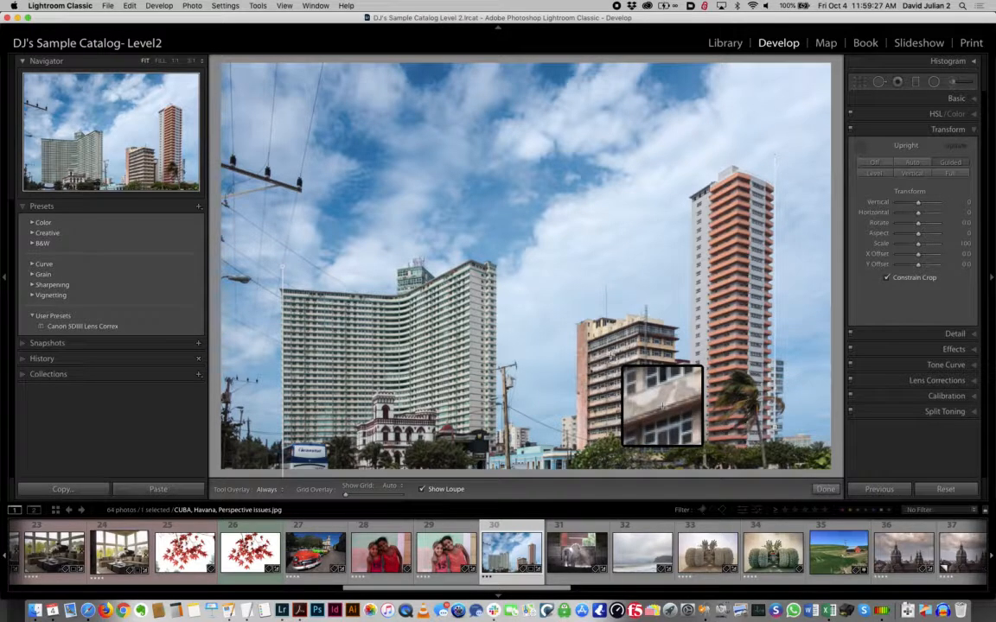
left_click(885, 277)
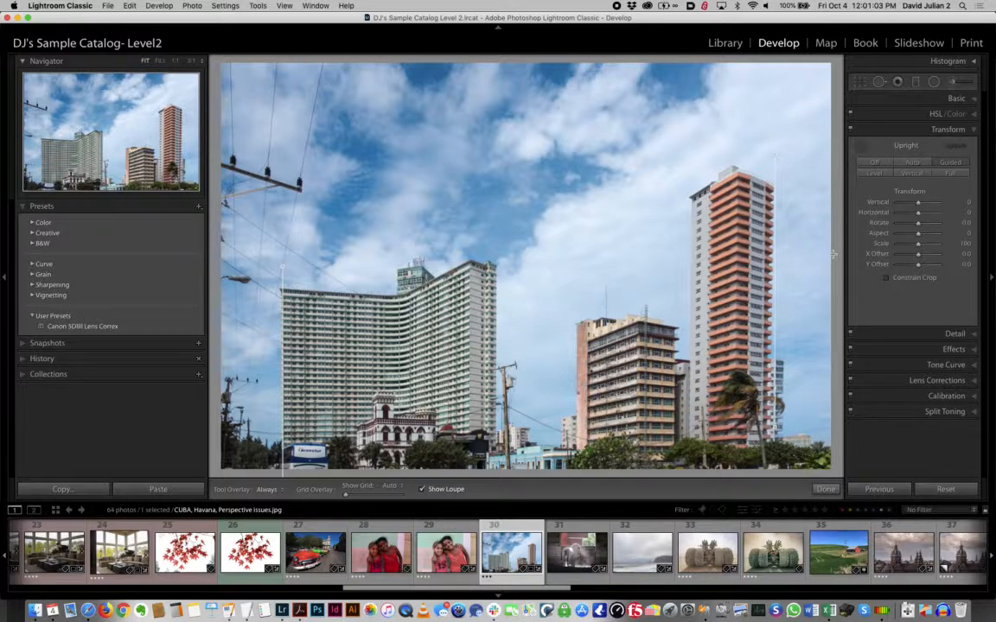
Step: Turn Upright off and reset all develop settings of the Havana photo
scroll(424, 540, "left", 5)
scroll(425, 541, "left", 10)
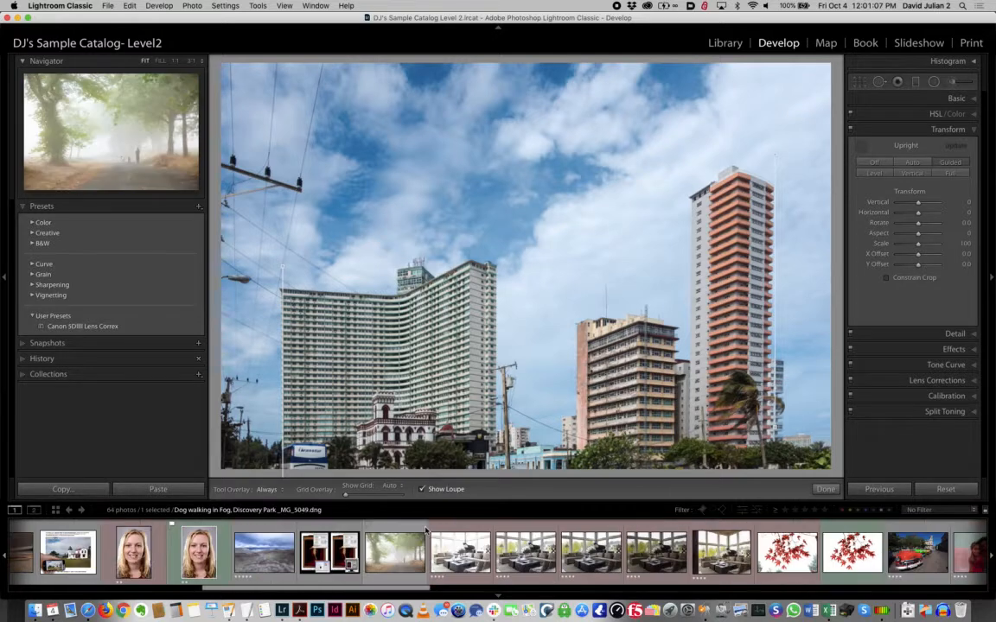
scroll(425, 540, "right", 10)
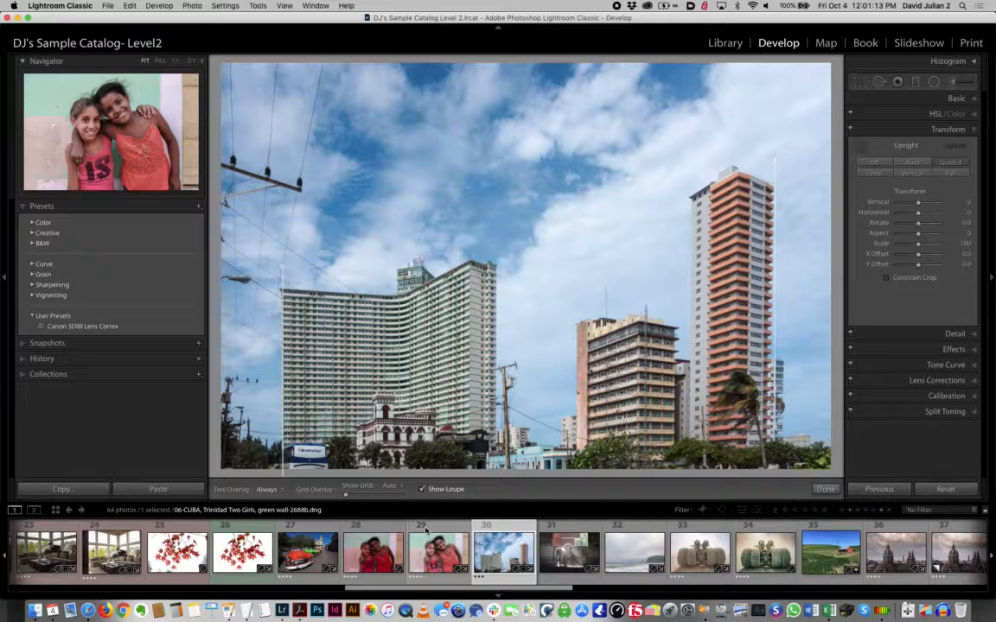
left_click(879, 163)
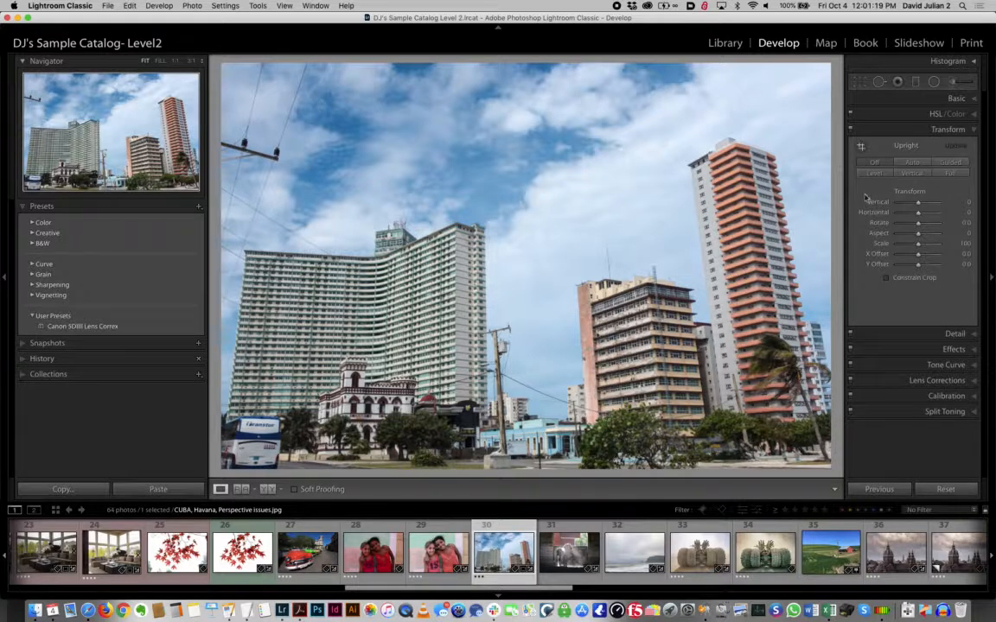
left_click(945, 489)
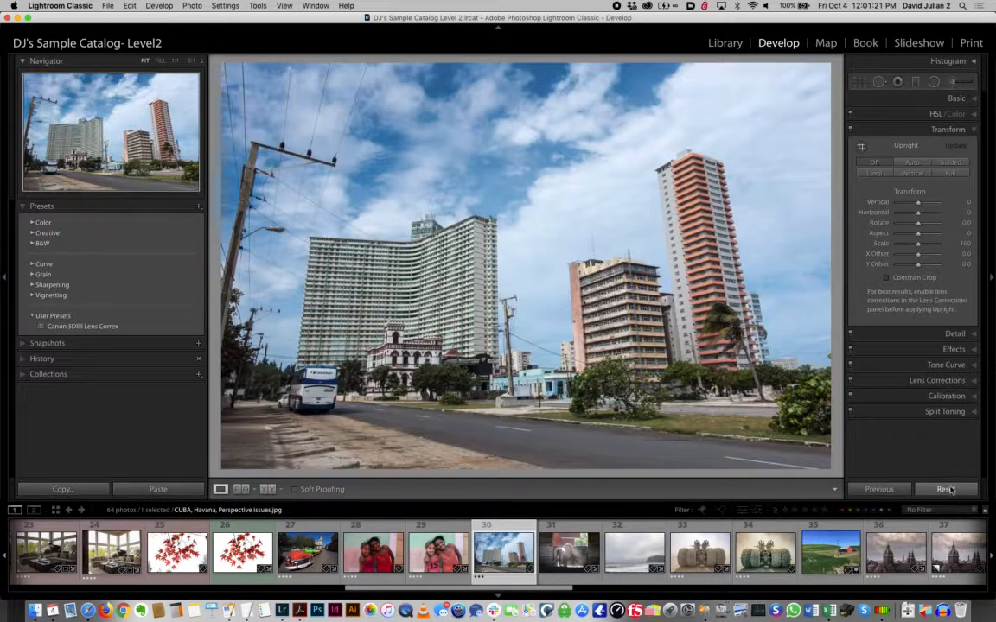
Step: Try Guided Upright on the Havana photo without drawing guides, and try a Vertical transform of -29 before returning it to 0
left_click(952, 163)
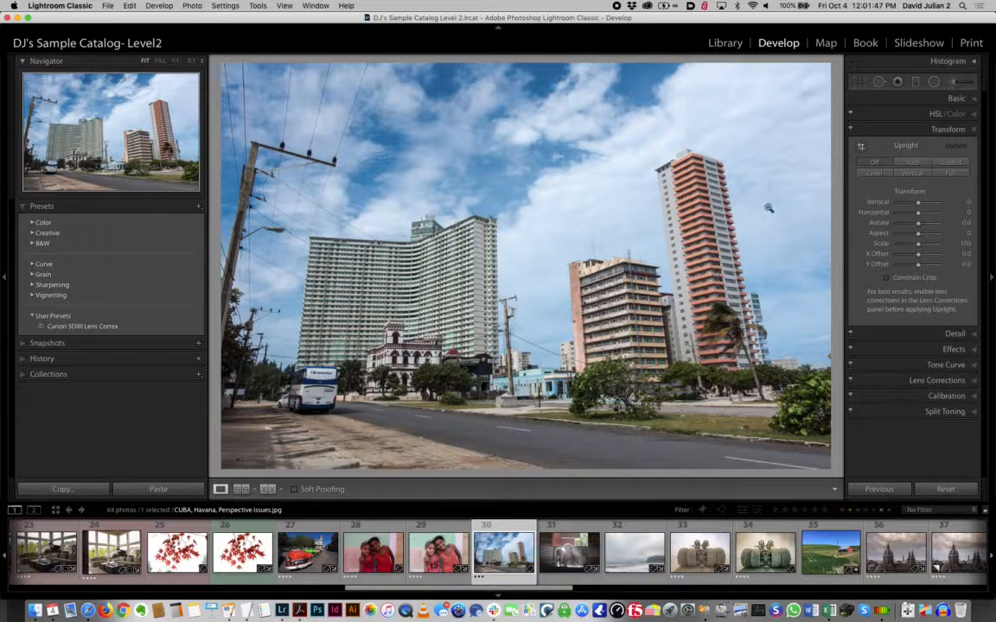
left_click(947, 130)
left_click(947, 129)
left_click(860, 148)
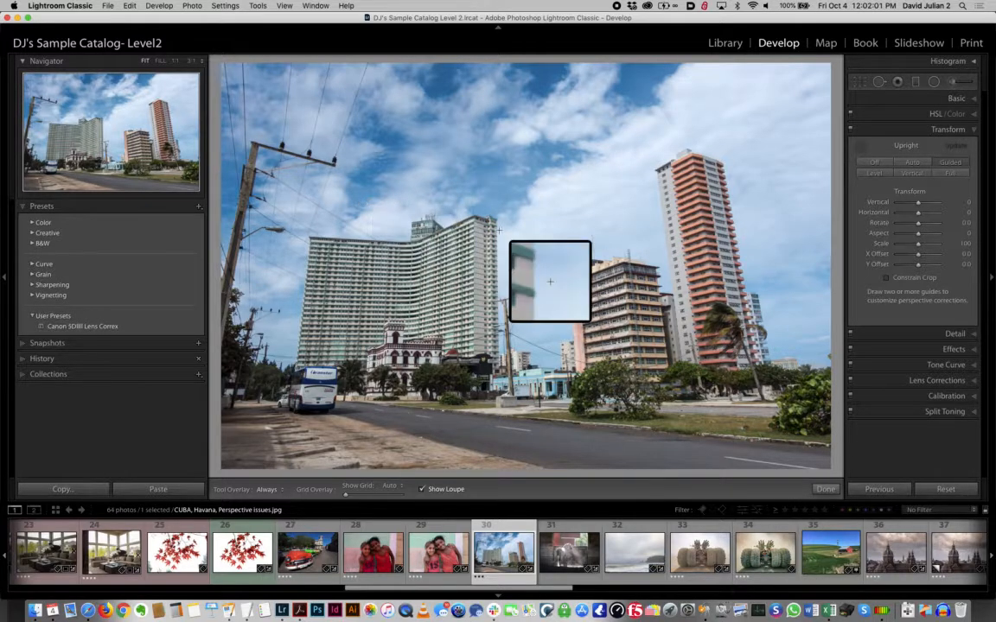
left_click(862, 147)
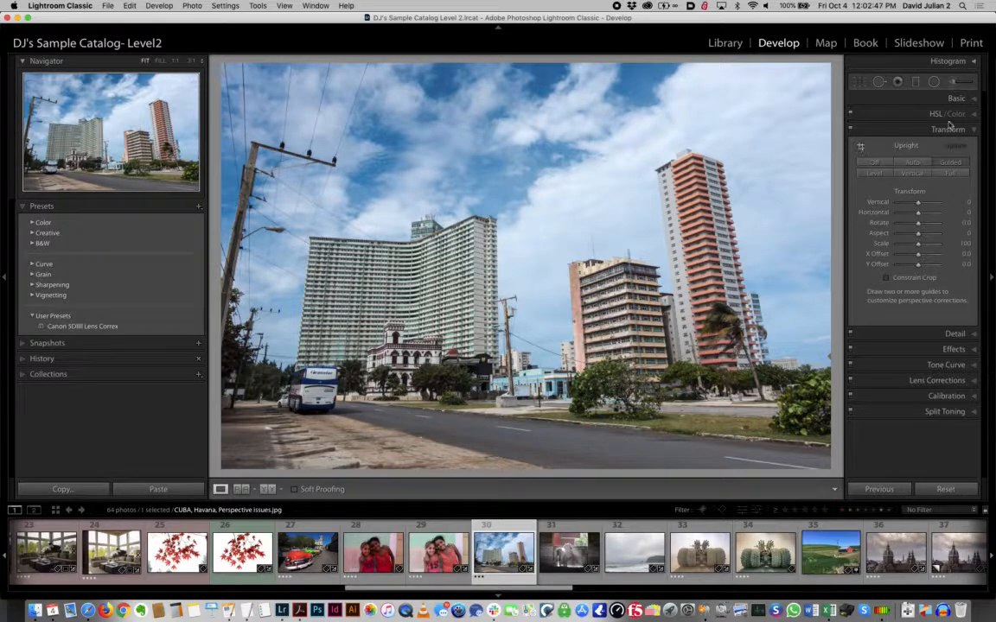
left_click_drag(917, 202, 911, 202)
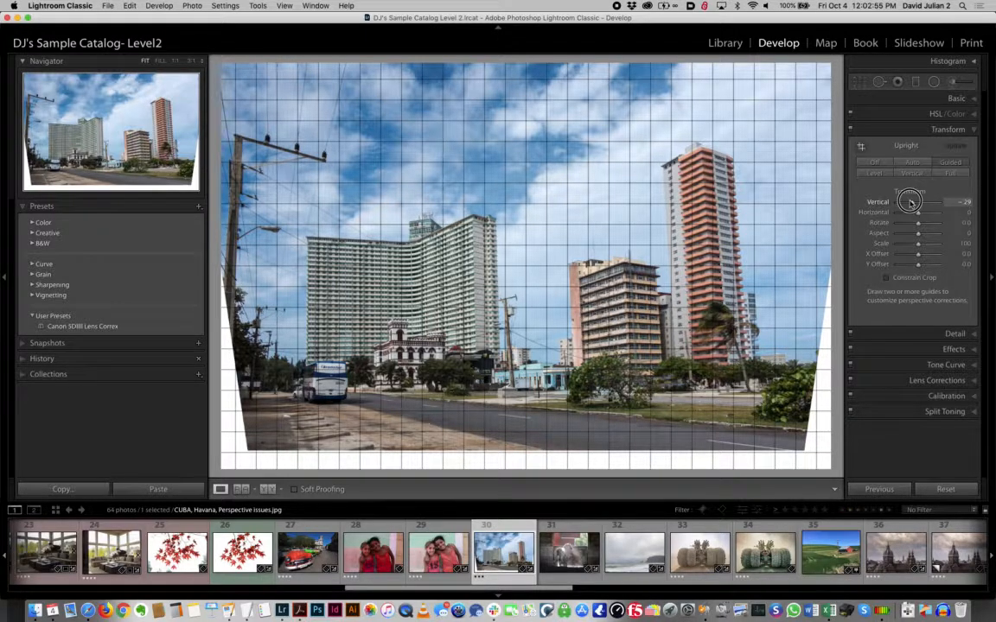
left_click_drag(910, 202, 917, 208)
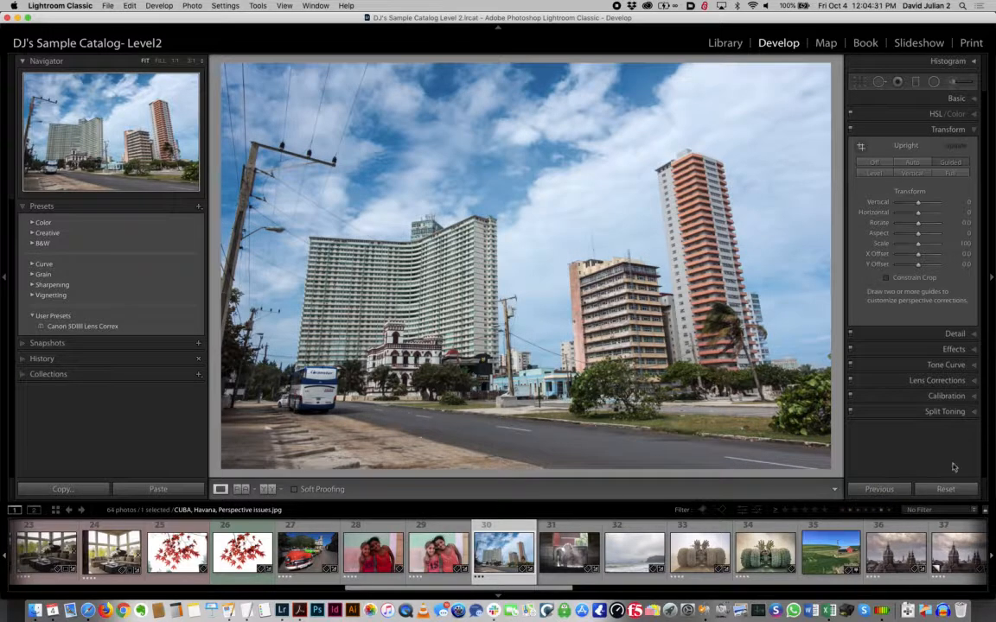
Step: Inspect the Burning Man dragster photo for dust spots using Spot Removal's Visualize Spots view, adjust its threshold, and turn the view off
left_click(710, 562)
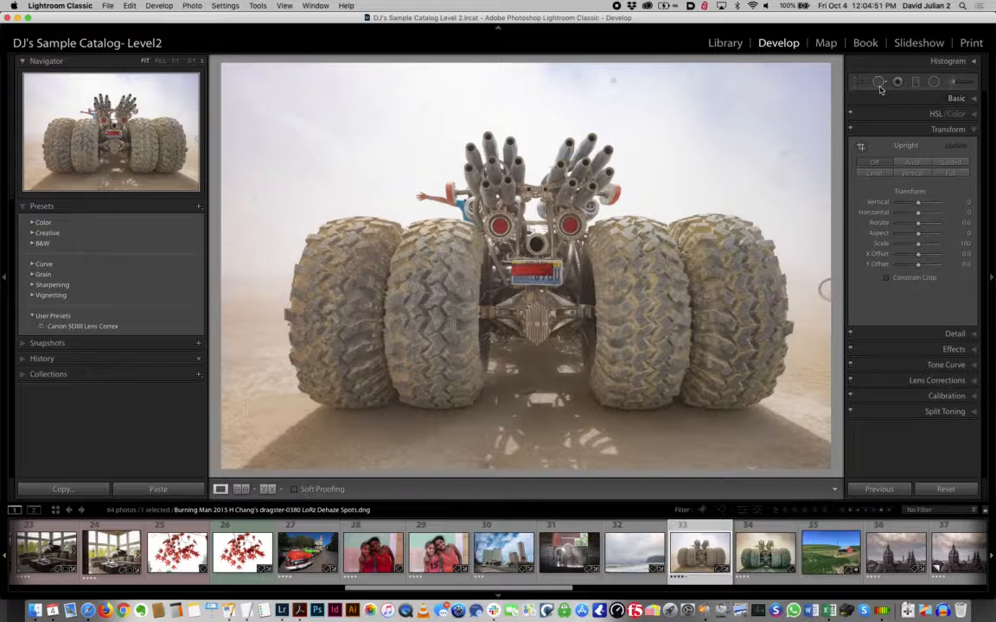
left_click(879, 81)
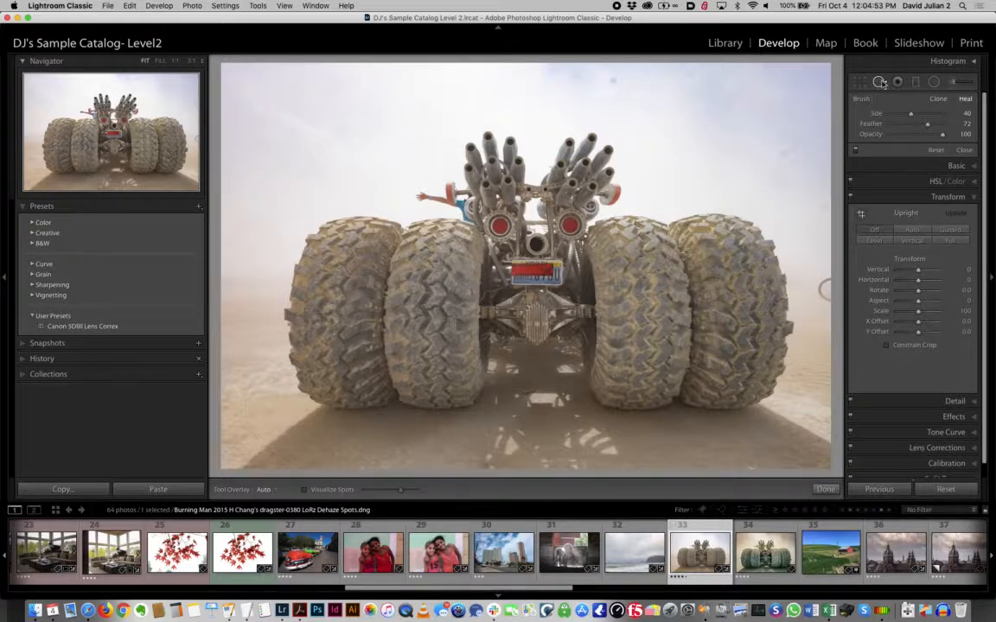
left_click(305, 490)
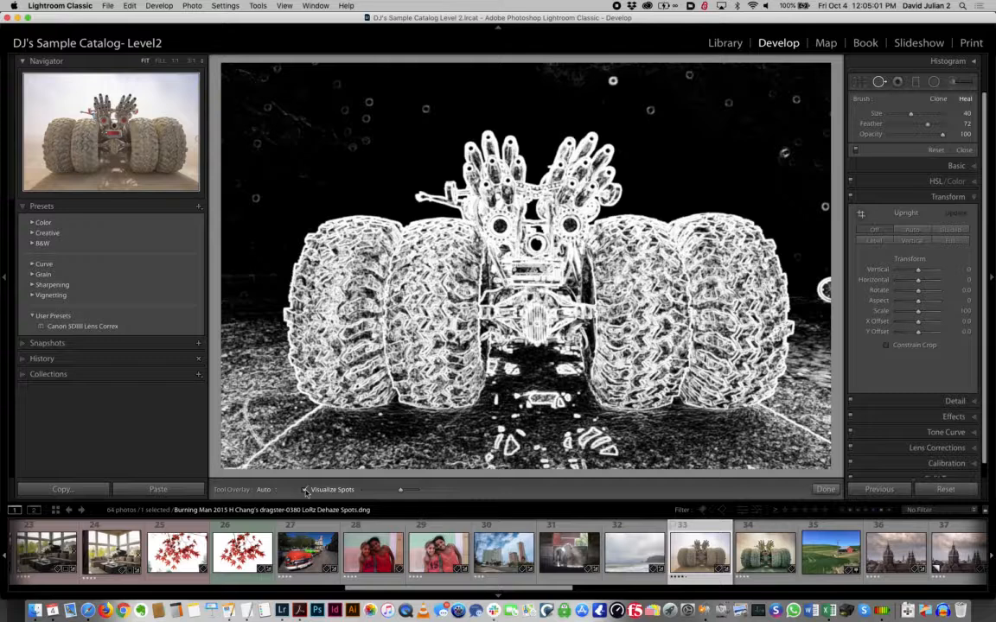
mouse_move(399, 490)
left_mouse_down()
mouse_move(414, 493)
mouse_move(398, 494)
left_mouse_up()
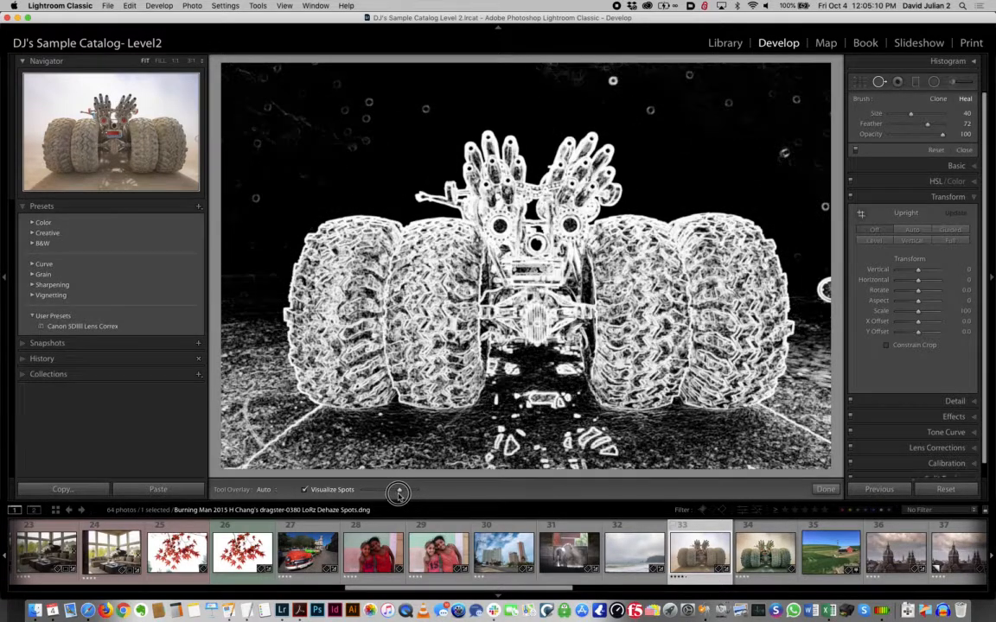
left_click(305, 490)
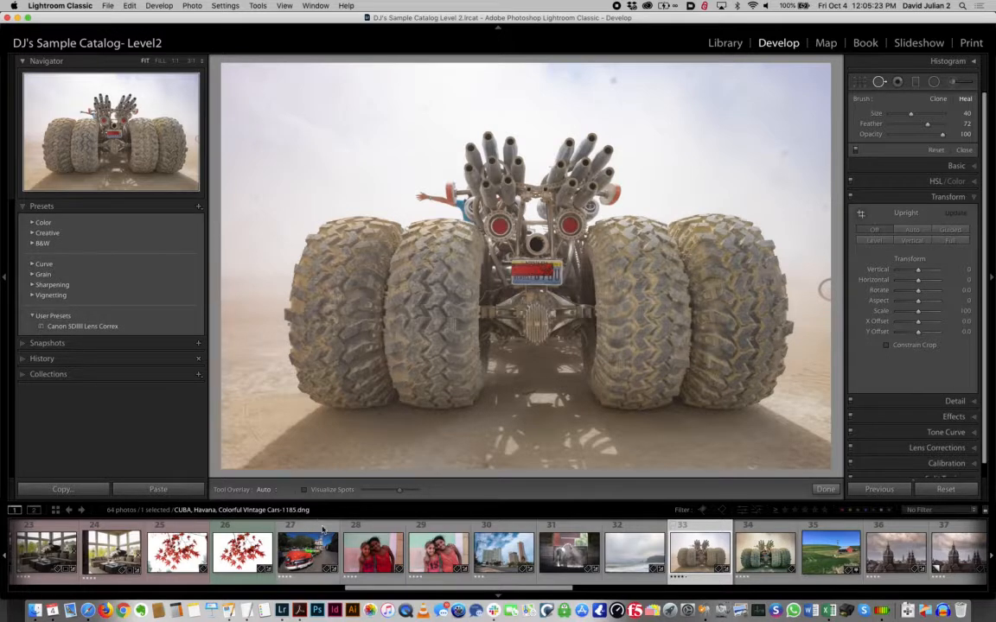
left_click(305, 490)
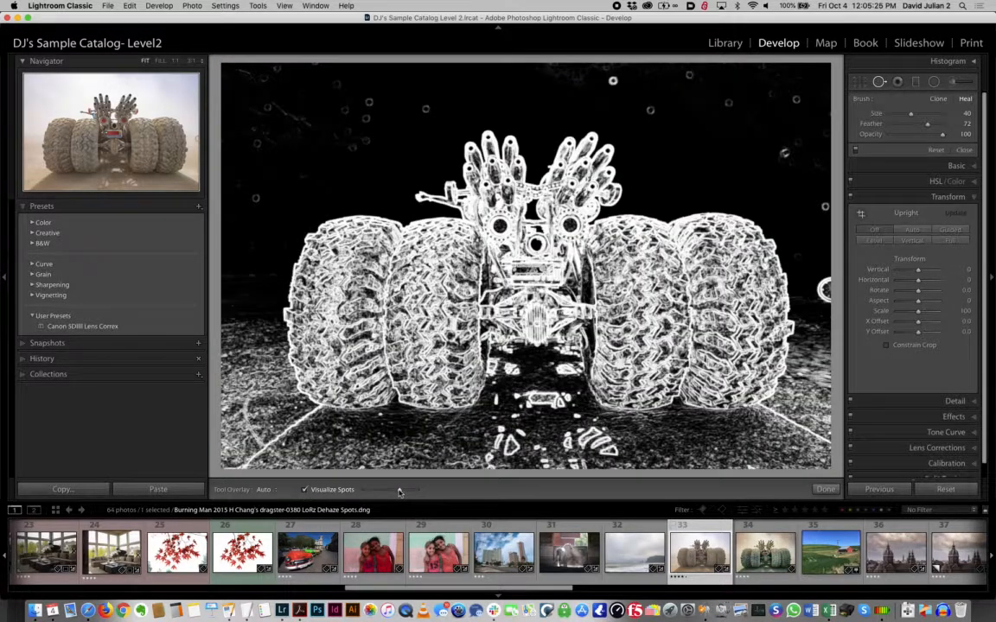
left_click_drag(397, 491, 399, 491)
left_click(305, 490)
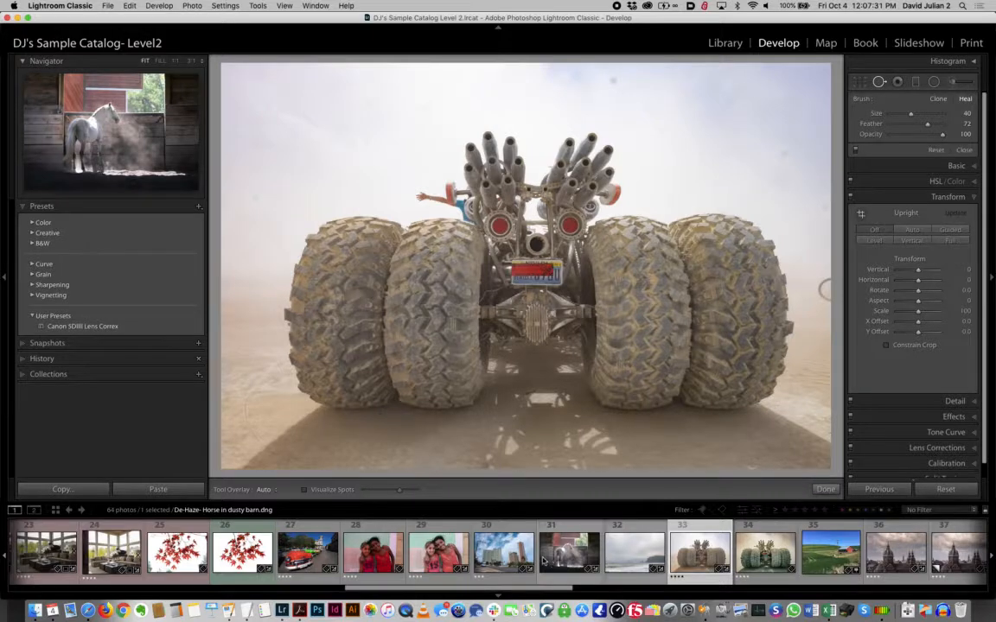
Step: Compare the bracketed living-room HDR exposures from HDR-2394 through HDR-2401 by stepping back and forth between them
scroll(573, 563, "up", 5)
scroll(572, 553, "up", 5)
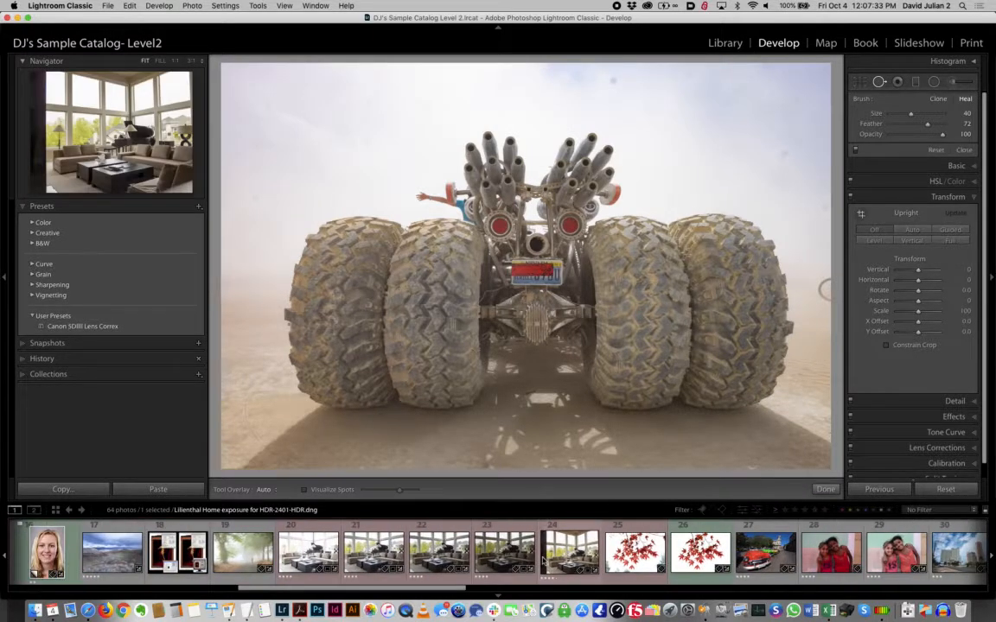
scroll(572, 553, "up", 2)
scroll(544, 562, "down", 3)
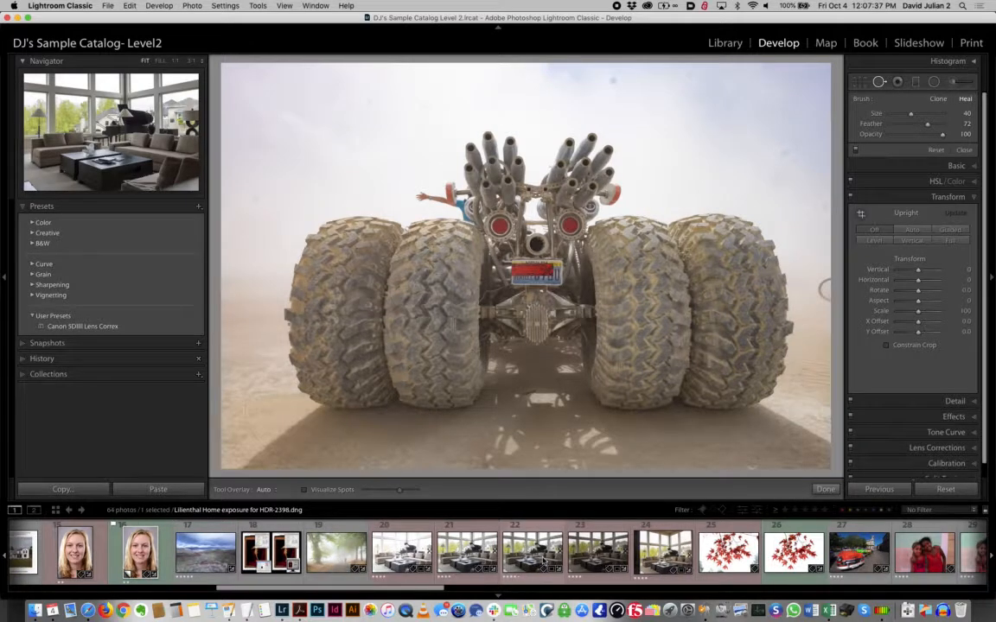
left_click(399, 554)
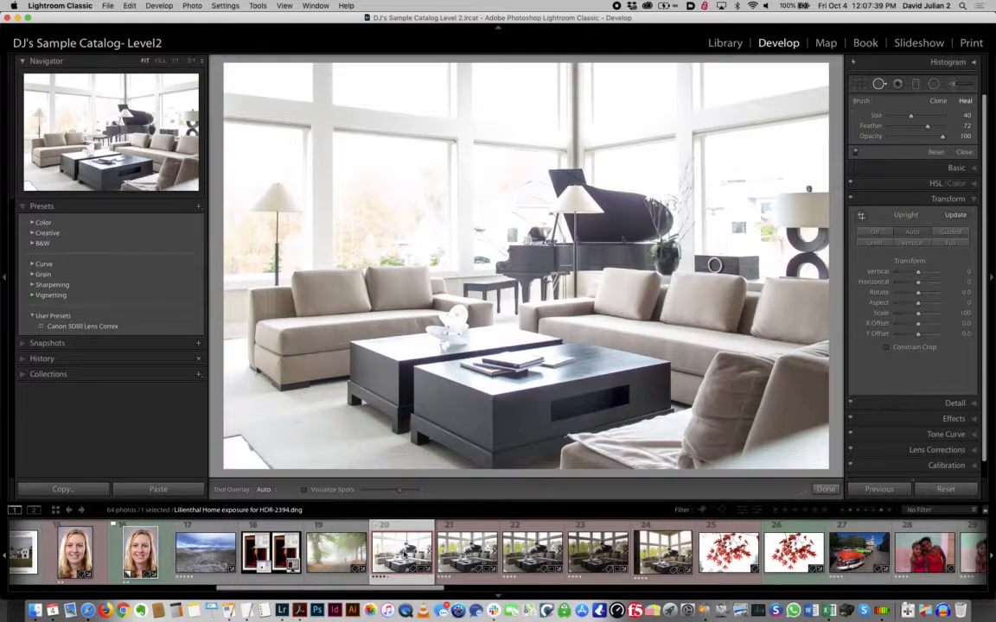
key("Right")
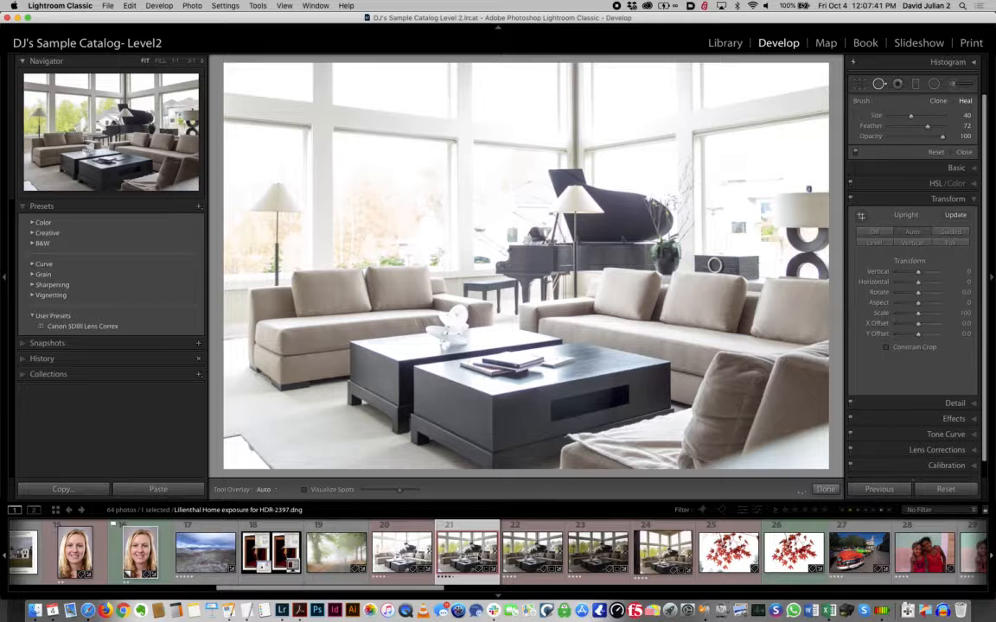
key("Right")
key("Right")
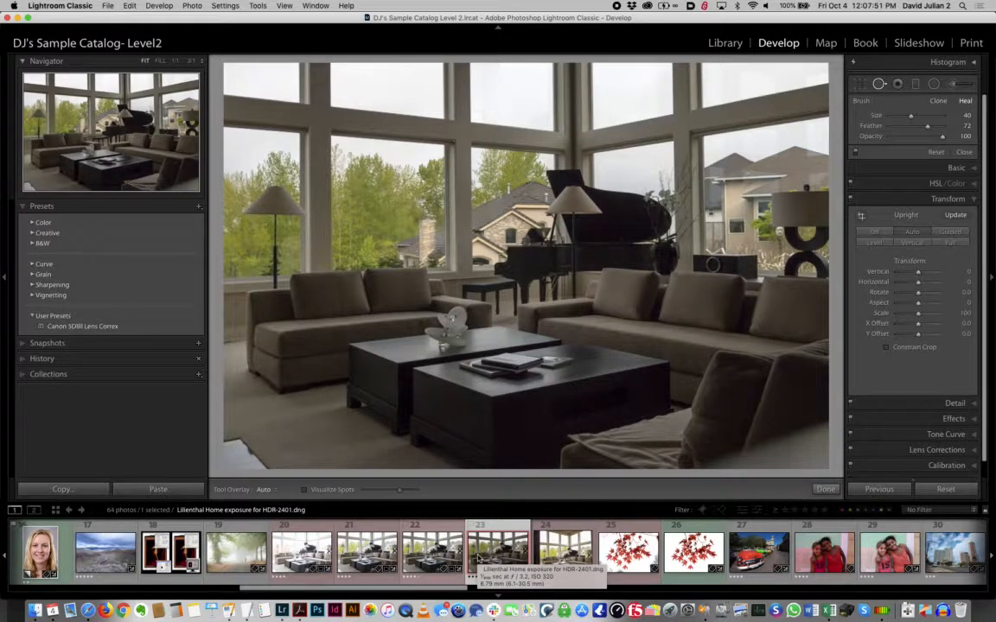
key("Left")
key("Left")
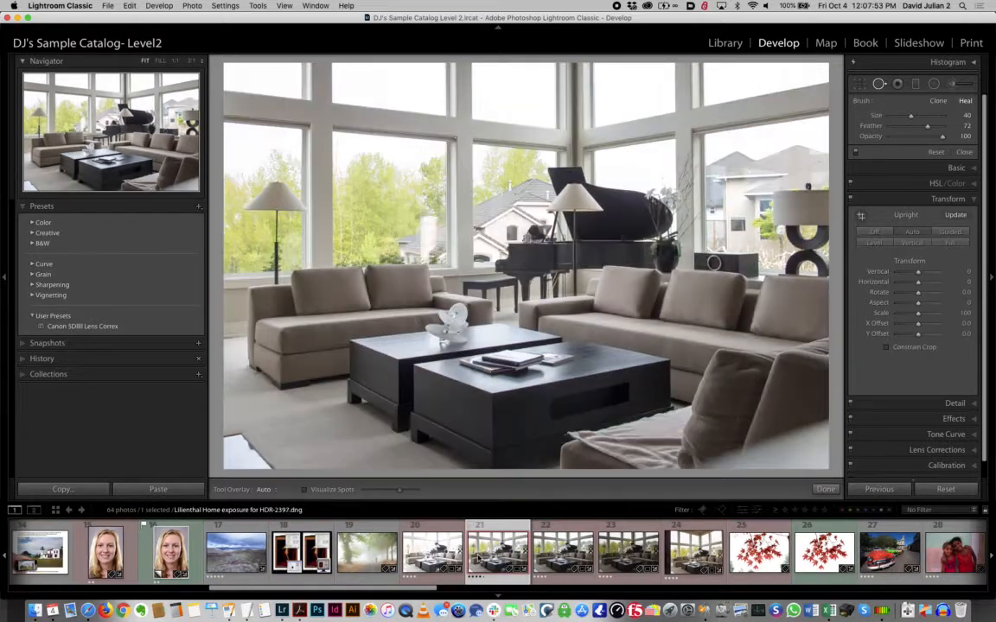
key("Left")
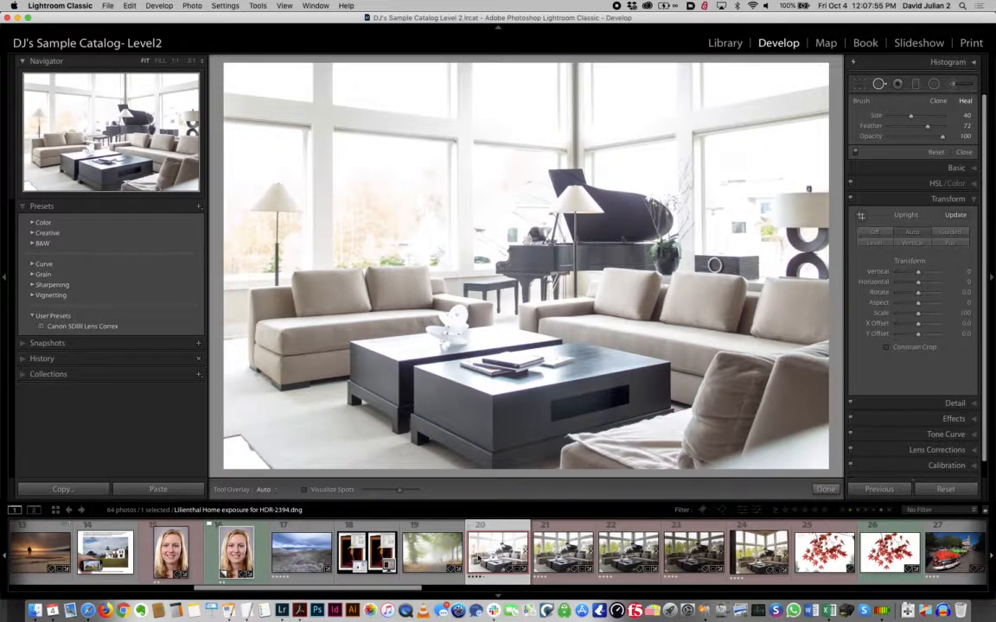
key("Right")
key("Right")
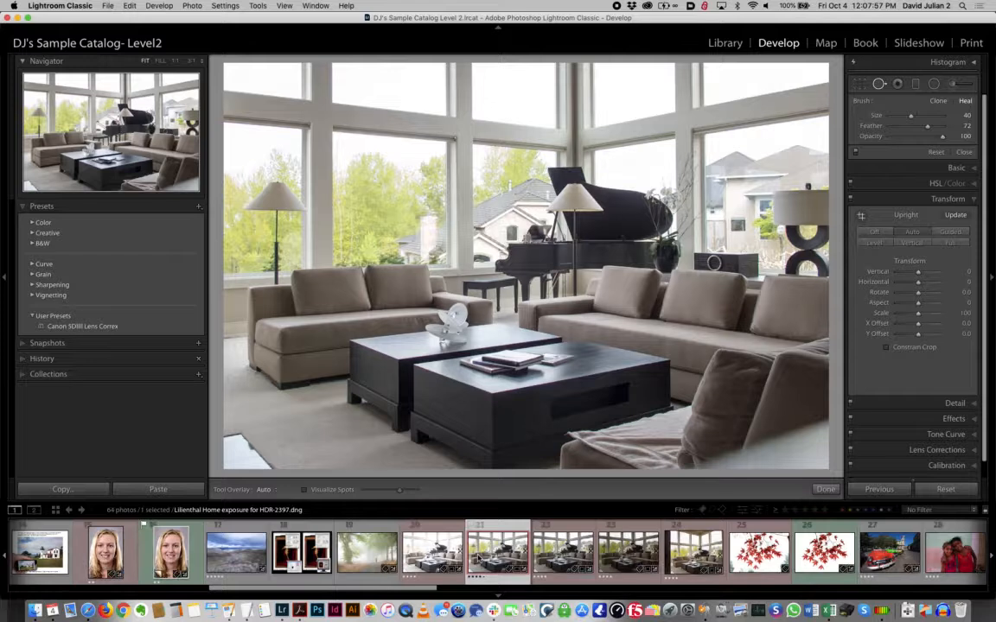
key("Right")
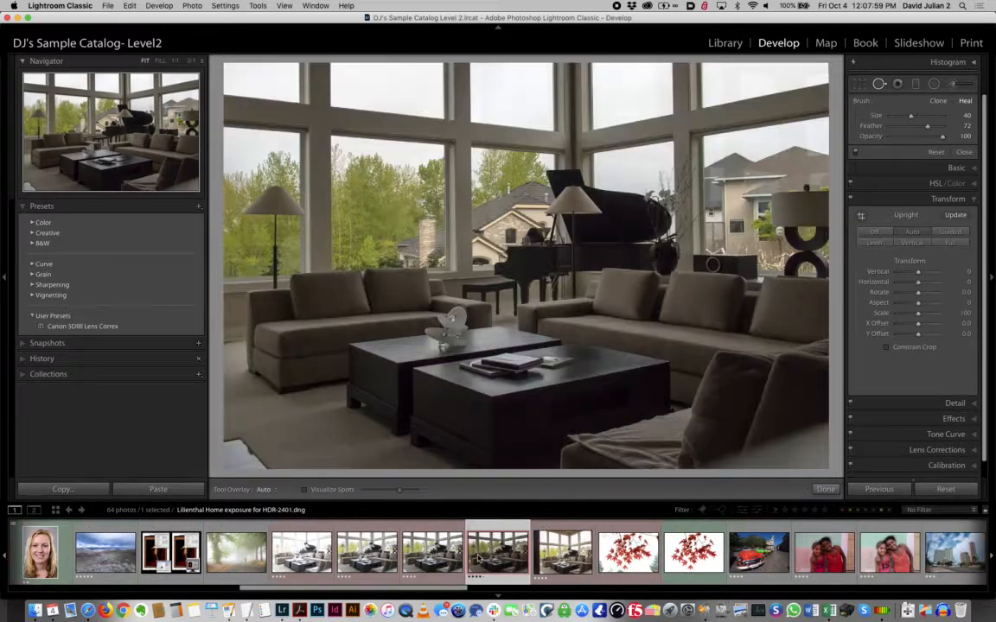
key("Left")
key("Left")
key("Left")
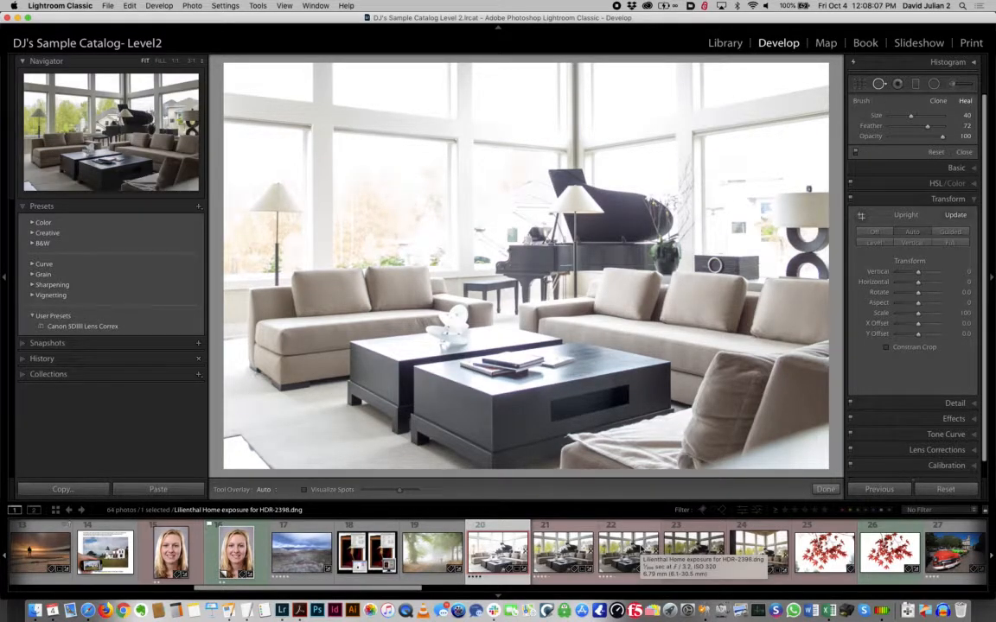
Step: Try a lower Dehaze amount on the foggy dog-walking photo and reset all of its develop settings
left_click(448, 554)
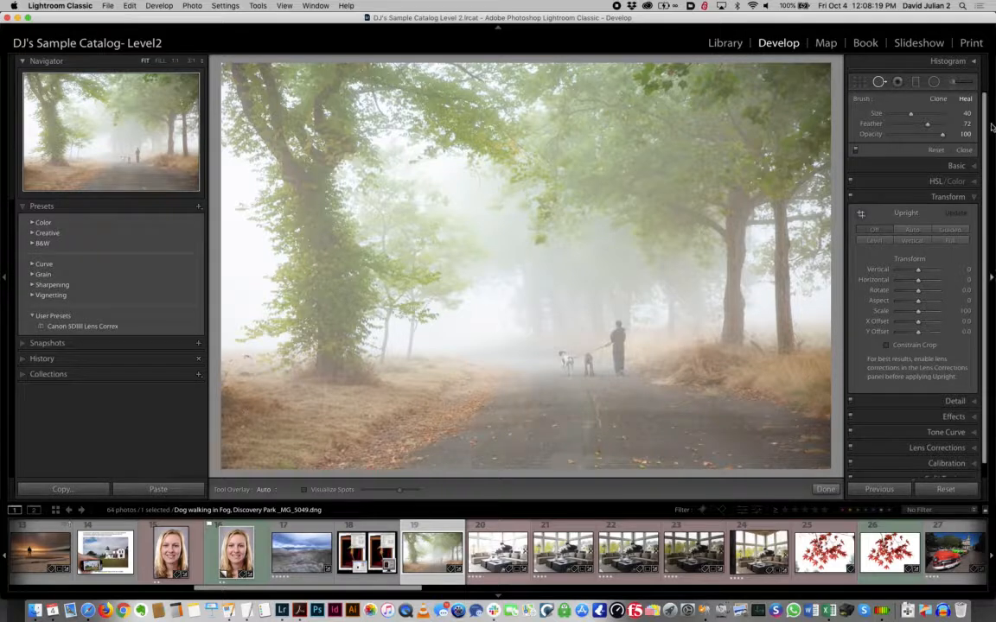
left_click(880, 82)
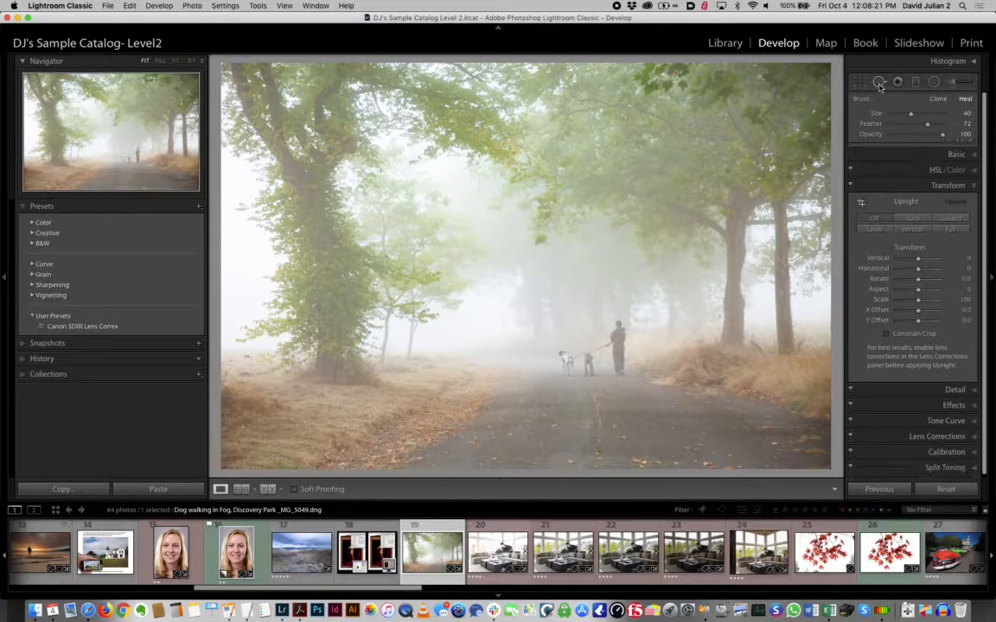
left_click(870, 96)
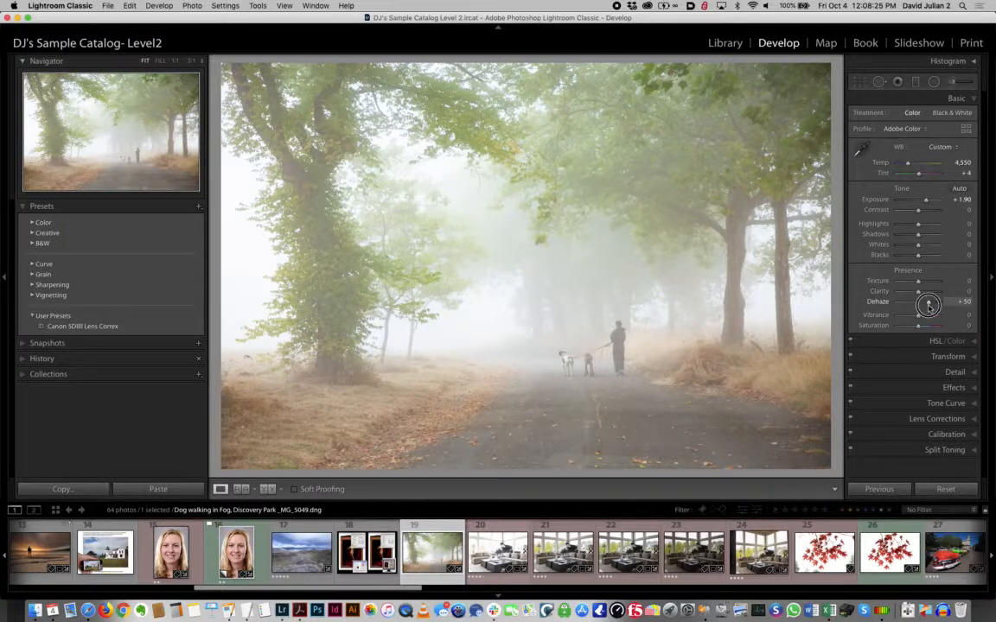
left_click_drag(927, 302, 919, 303)
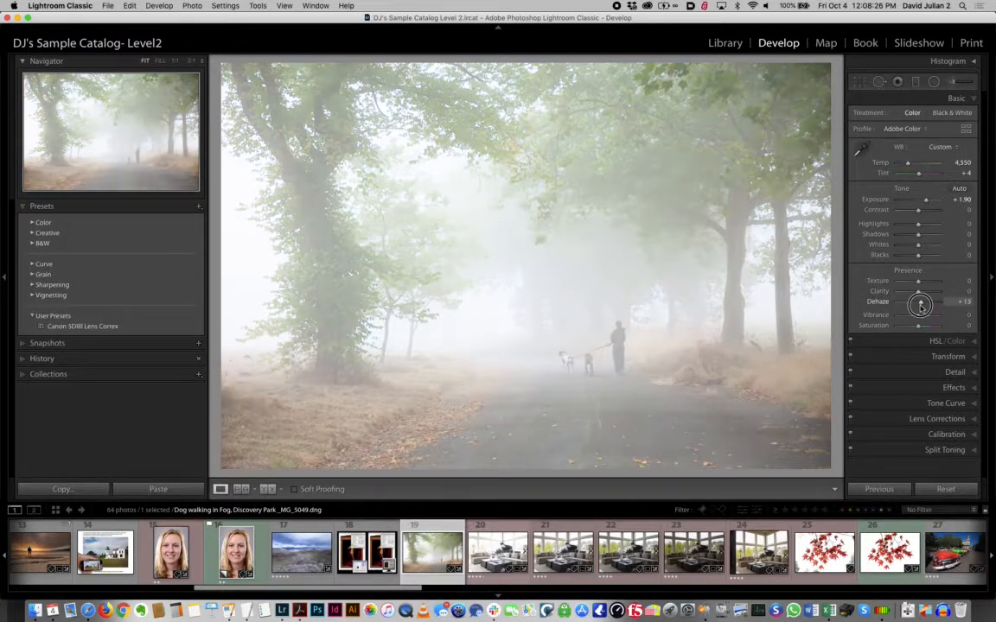
left_click(938, 490)
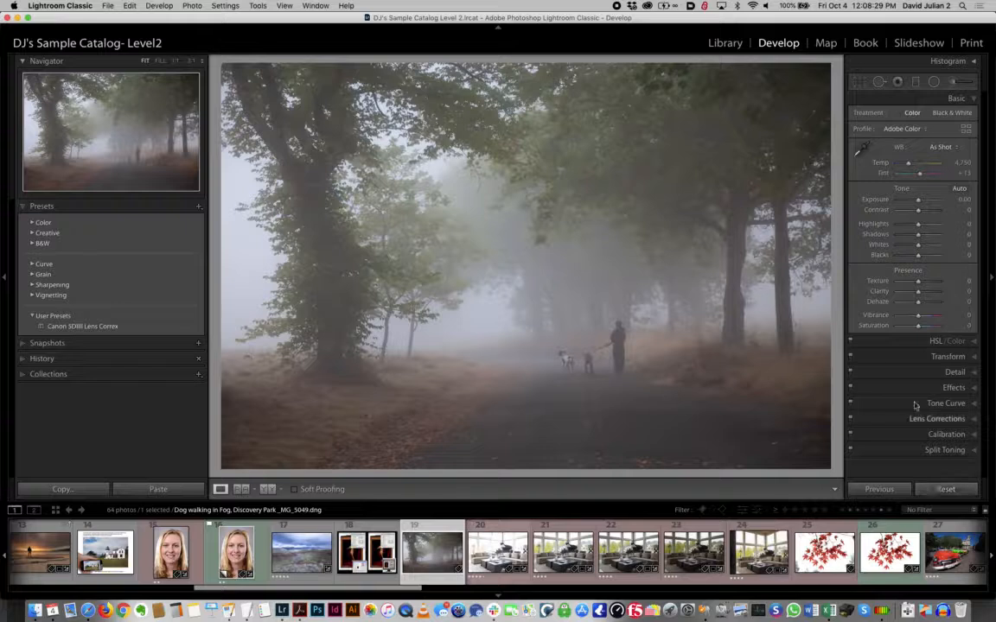
Step: Set the foggy dog-walking photo's Exposure to +0.85 and its Dehaze to +28
left_click_drag(918, 200, 921, 201)
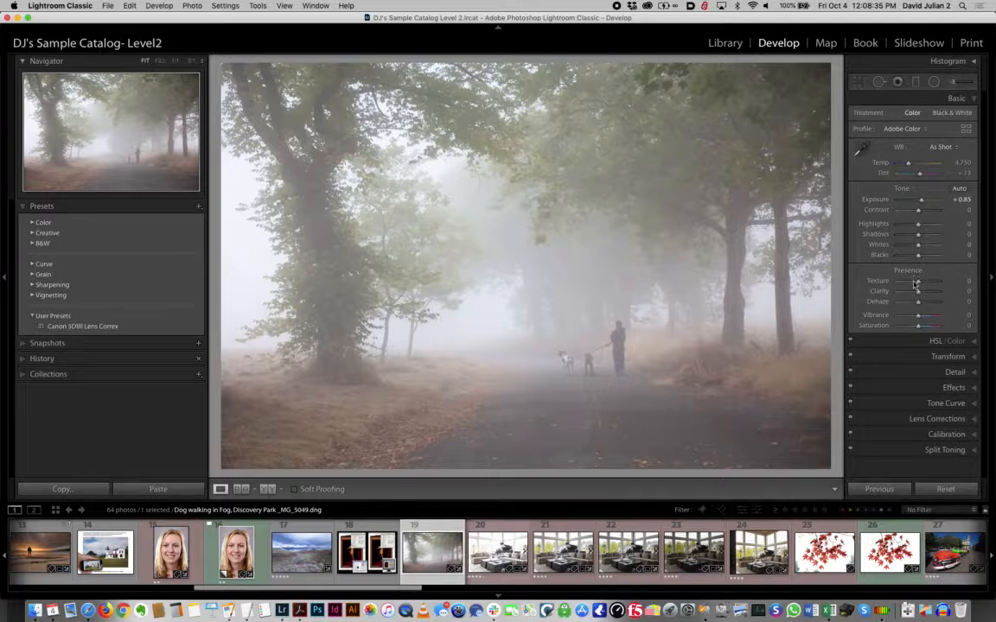
left_click_drag(916, 301, 923, 302)
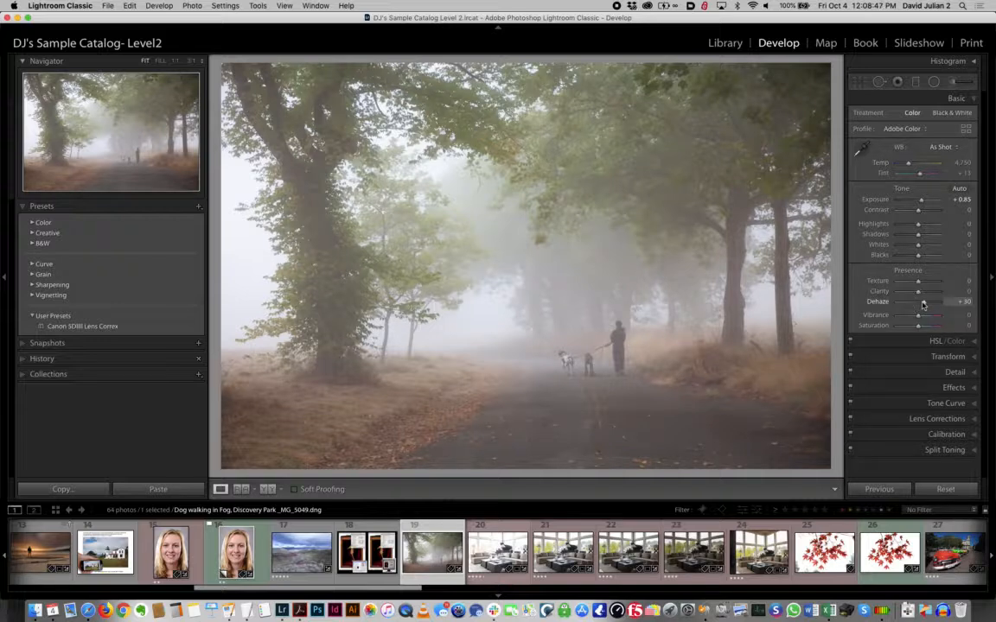
left_click_drag(922, 302, 922, 303)
Step: Select the Havana perspective photo and set its Highlights to +6
scroll(829, 553, "down", 6)
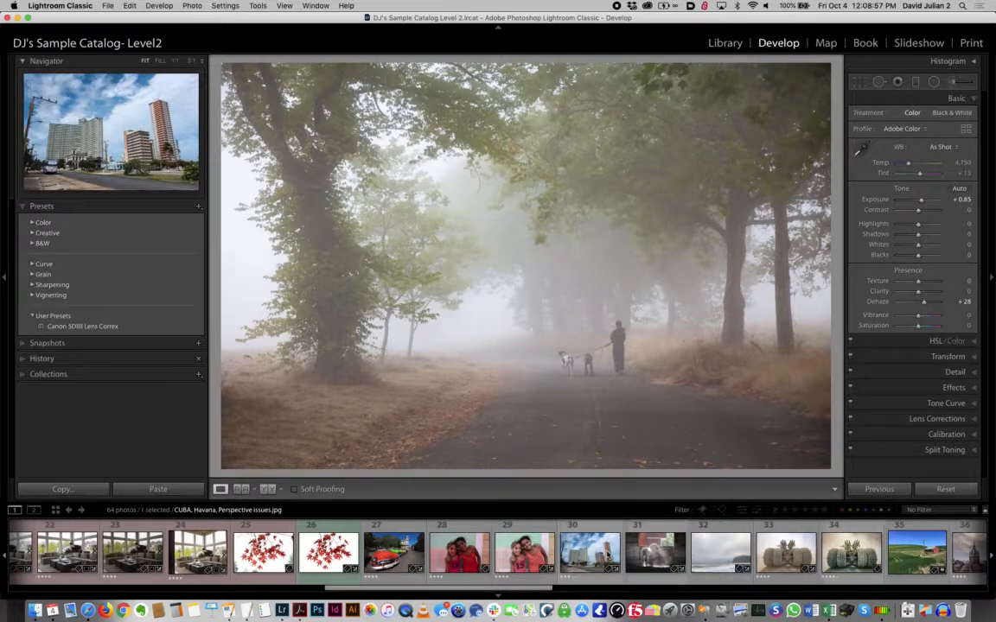
scroll(612, 553, "up", 3)
scroll(605, 554, "up", 2)
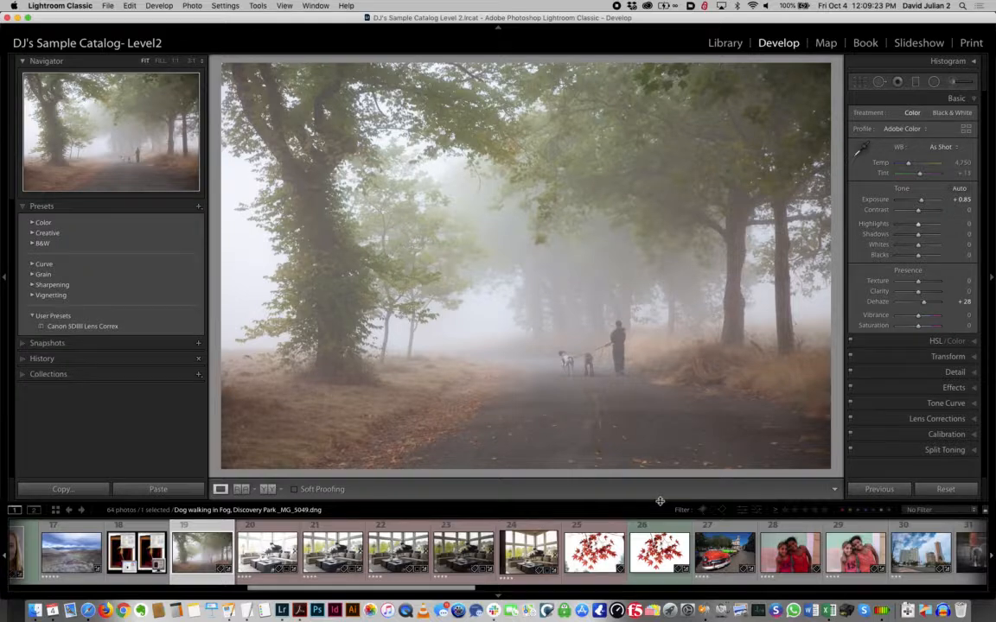
left_click(899, 550)
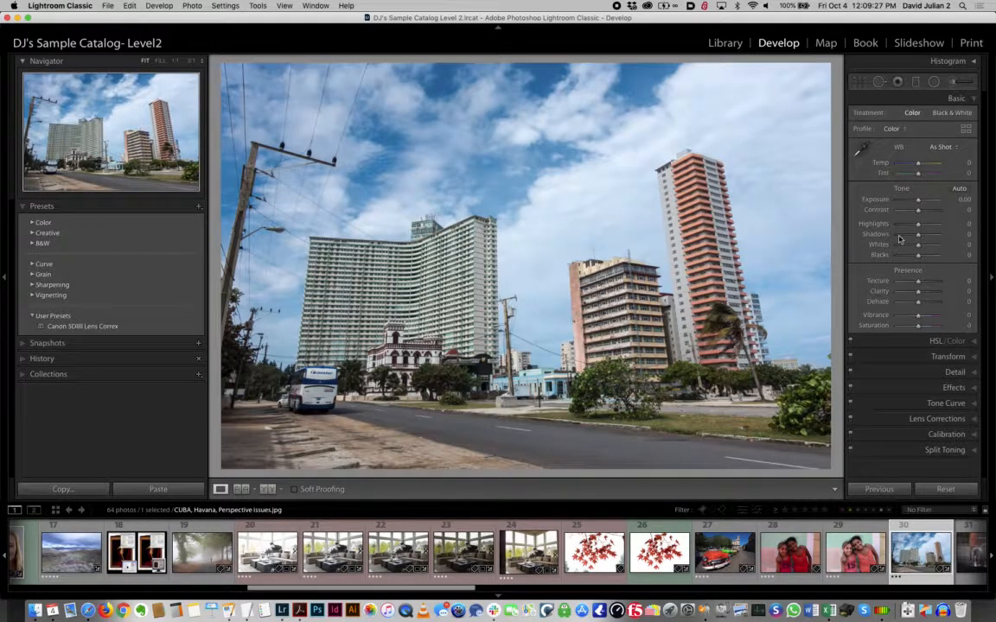
mouse_move(919, 224)
left_mouse_down()
mouse_move(908, 224)
mouse_move(920, 226)
left_mouse_up()
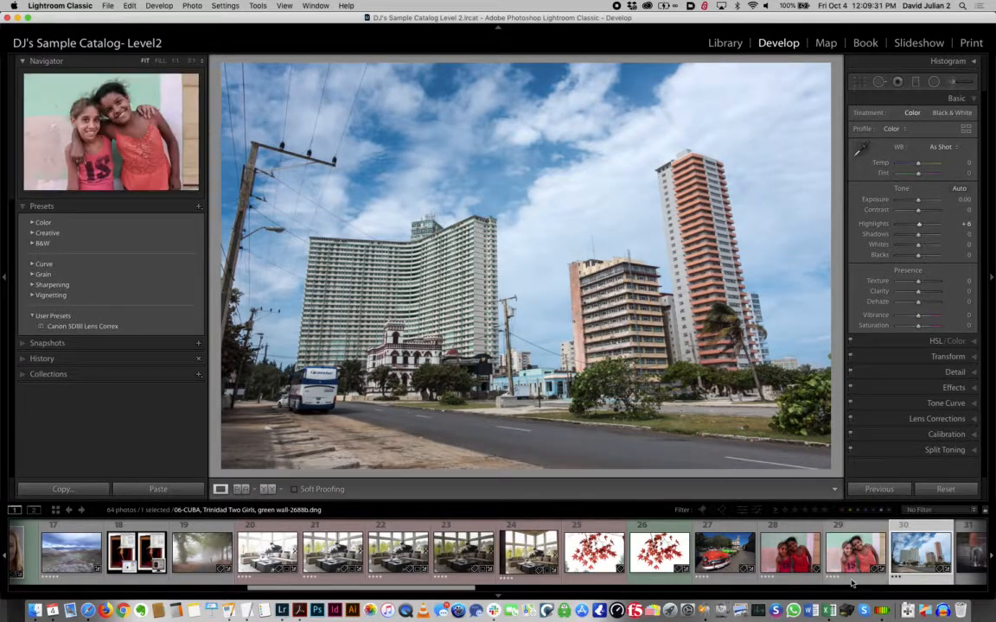
Step: Select the Olympic NP Camping-9681 coastal photo and set its Exposure to -0.20
scroll(851, 553, "right", 5)
left_click(713, 552)
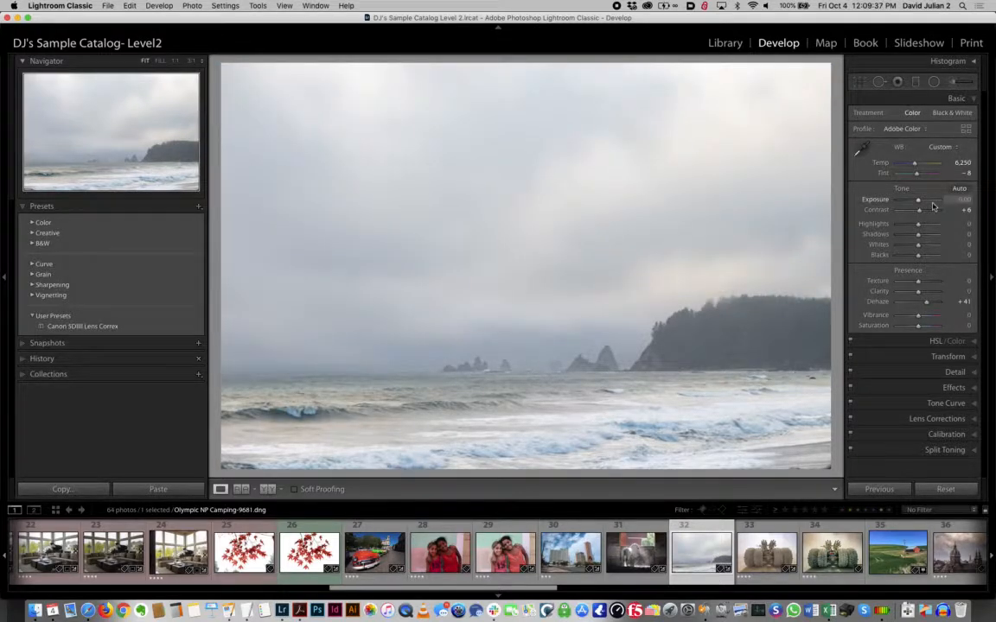
left_click_drag(919, 202, 919, 204)
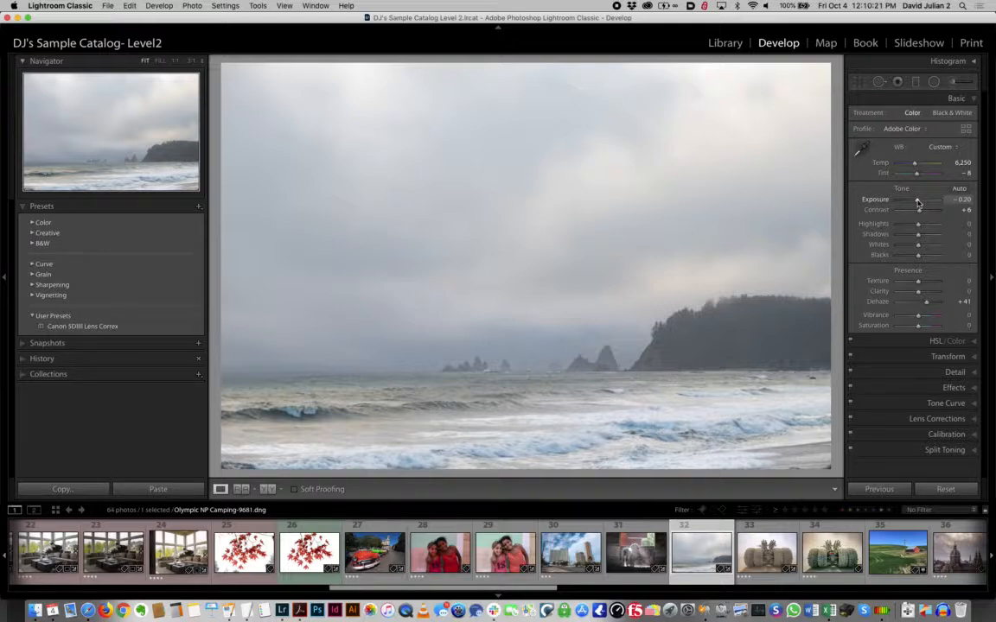
Step: Apply automatic tone adjustments to the Olympic NP Camping-9681 coastal photo
left_click(960, 190)
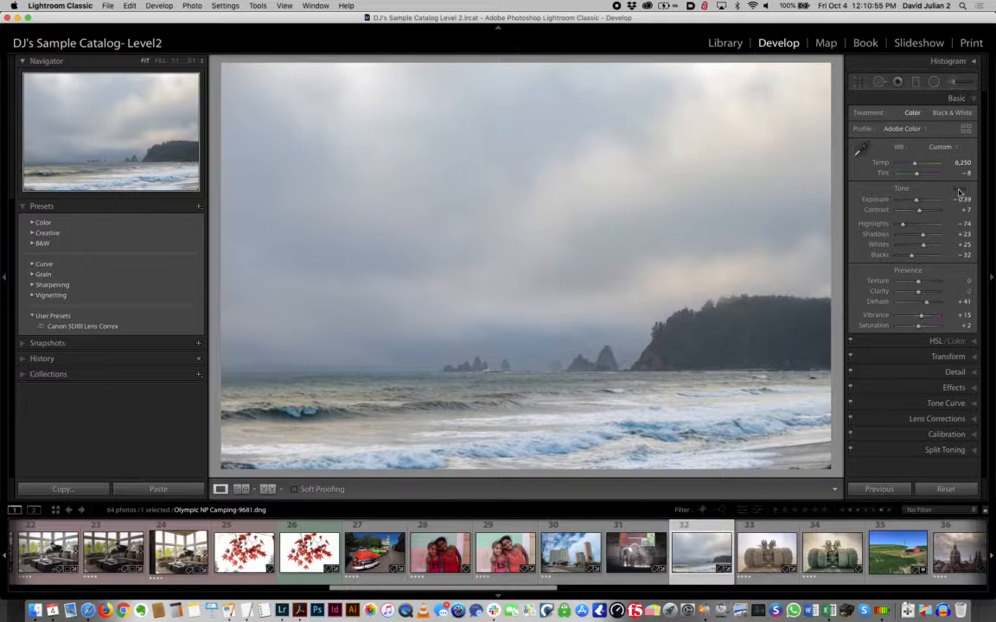
Step: Find the 10-Carkeek park fisheye 15mm-4b sunset photo among the catalog thumbnails and view its edited version
scroll(369, 550, "left", 5)
scroll(367, 549, "left", 4)
scroll(367, 549, "left", 6)
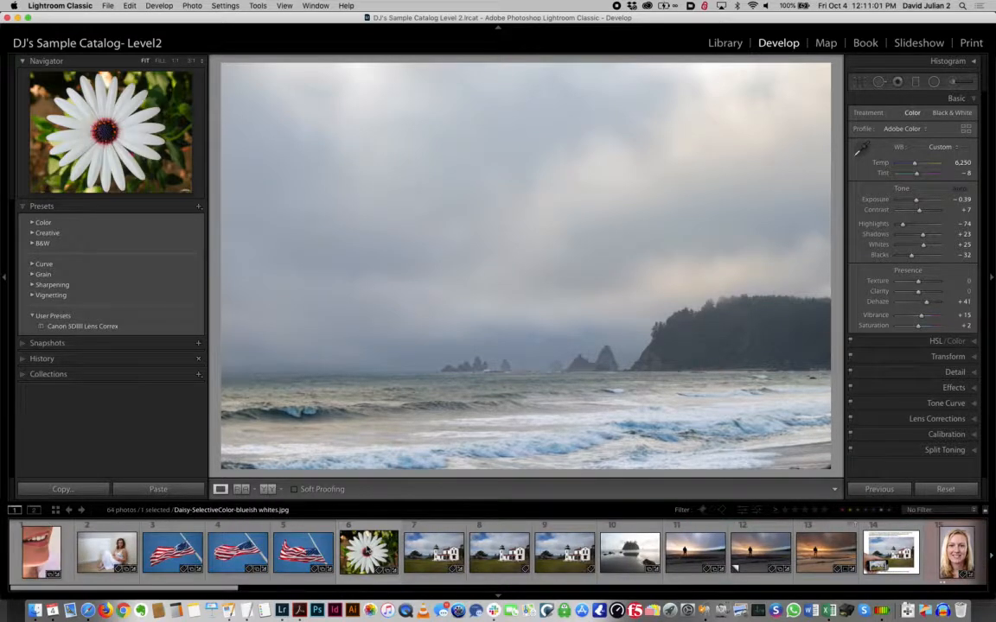
scroll(367, 549, "right", 7)
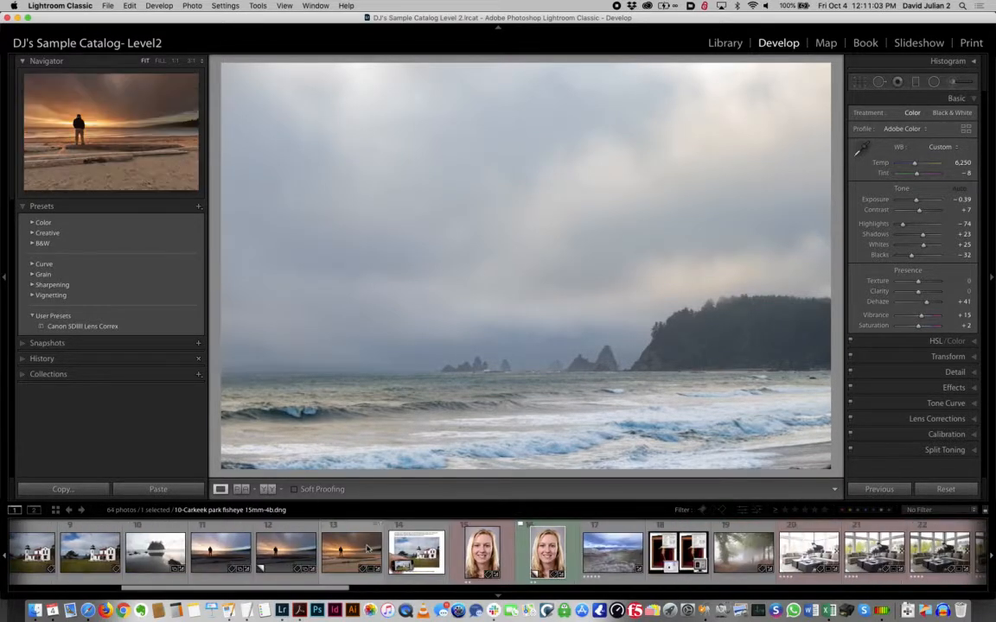
left_click(367, 549)
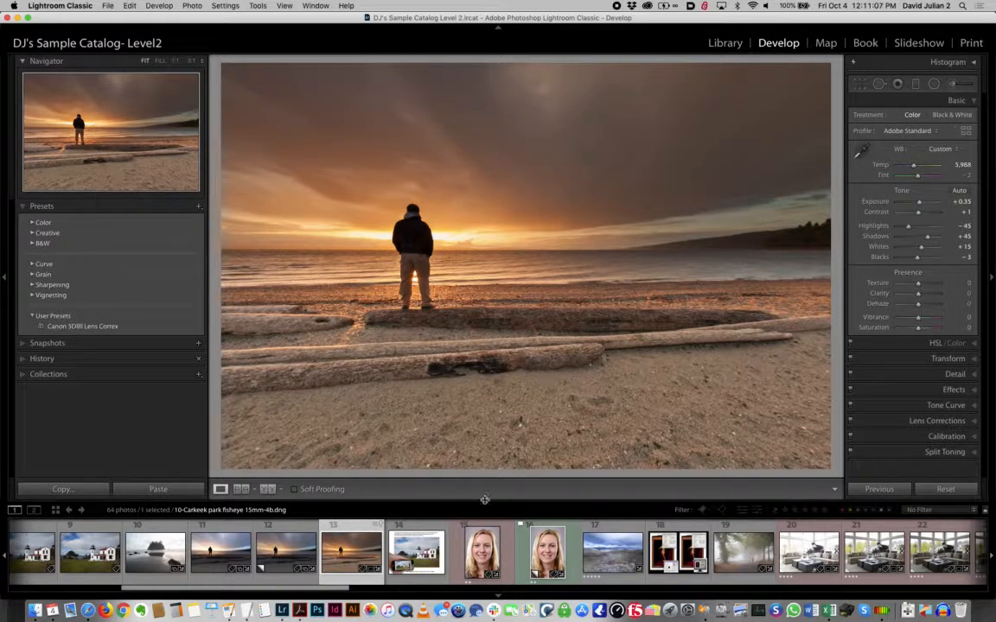
Step: Select the 09-Carkeek park fisheye 15mm-4a sunset photo and apply the Vertical Upright correction
left_click(213, 557)
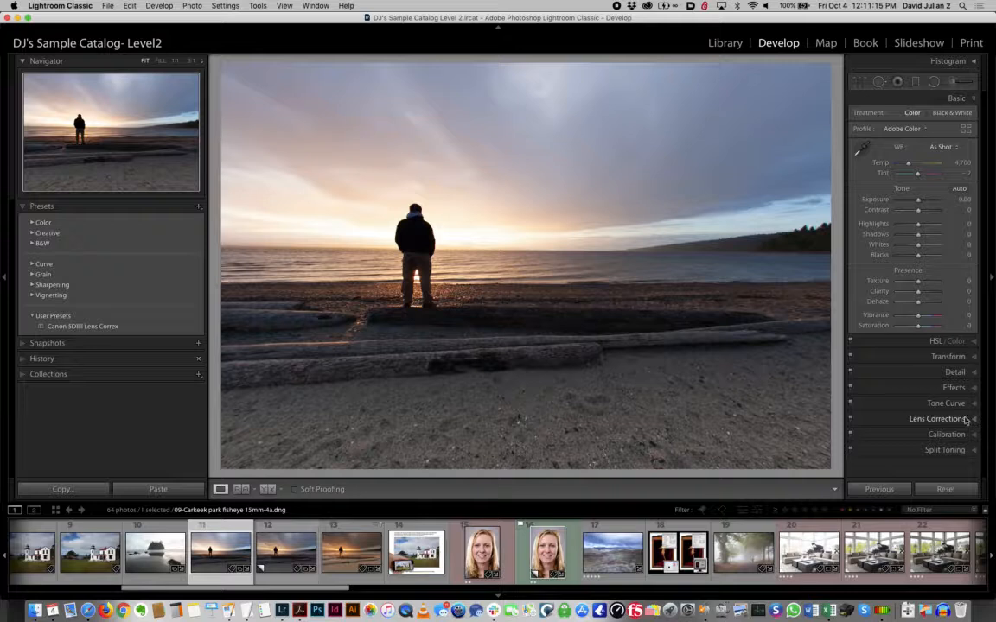
left_click(971, 356)
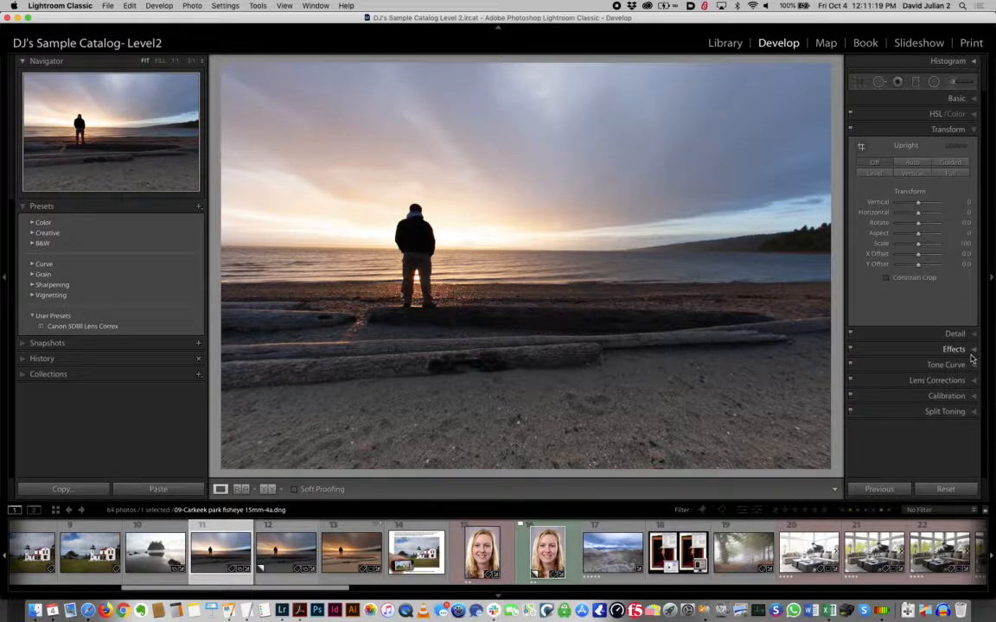
left_click(922, 173)
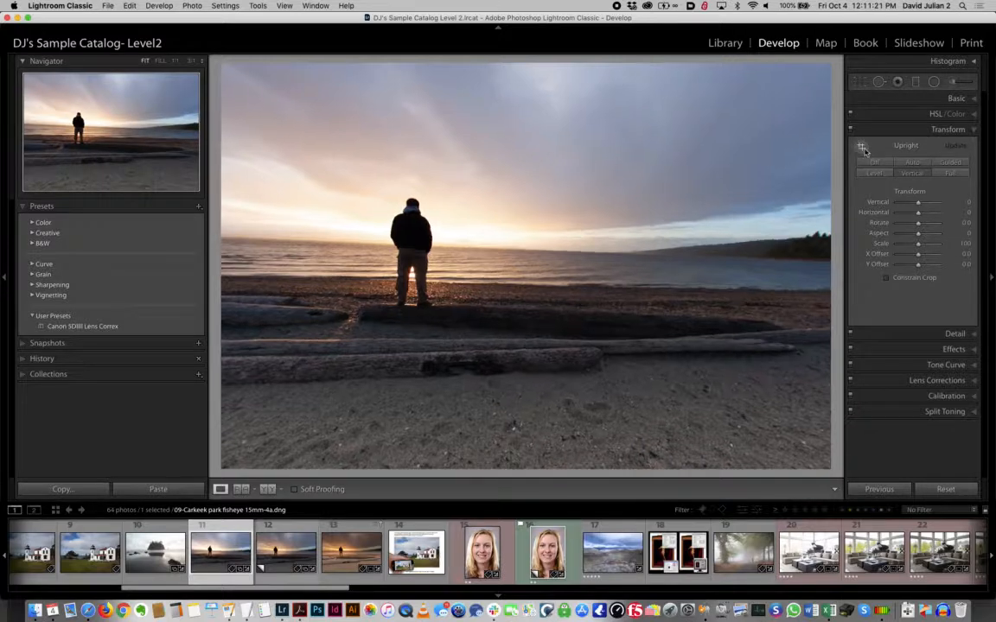
Step: Compare the sunset photo without and with its lens profile corrections, leaving them enabled, and check the lens make choices
left_click(933, 380)
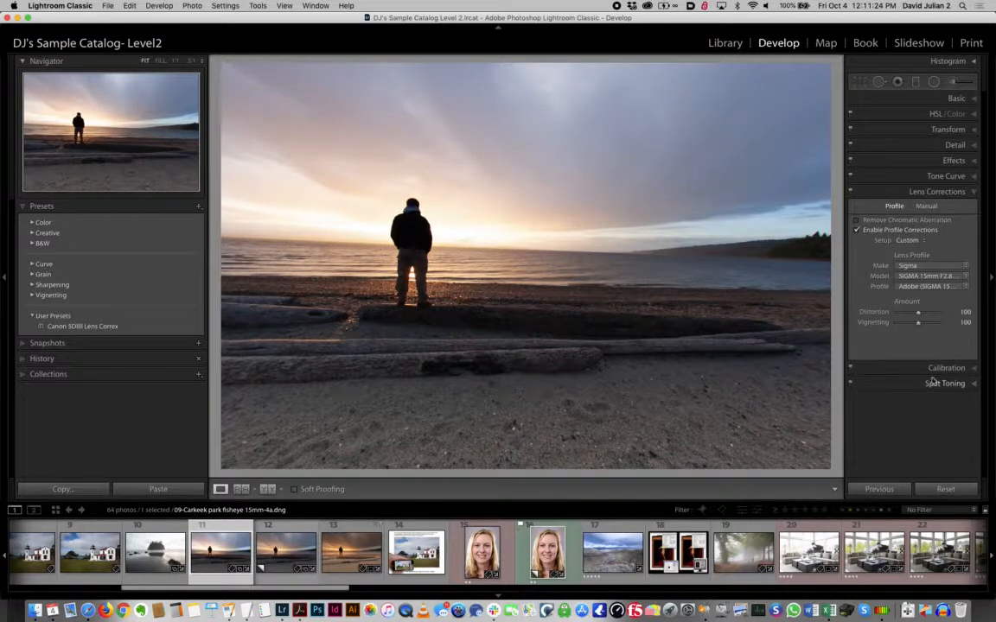
left_click(857, 230)
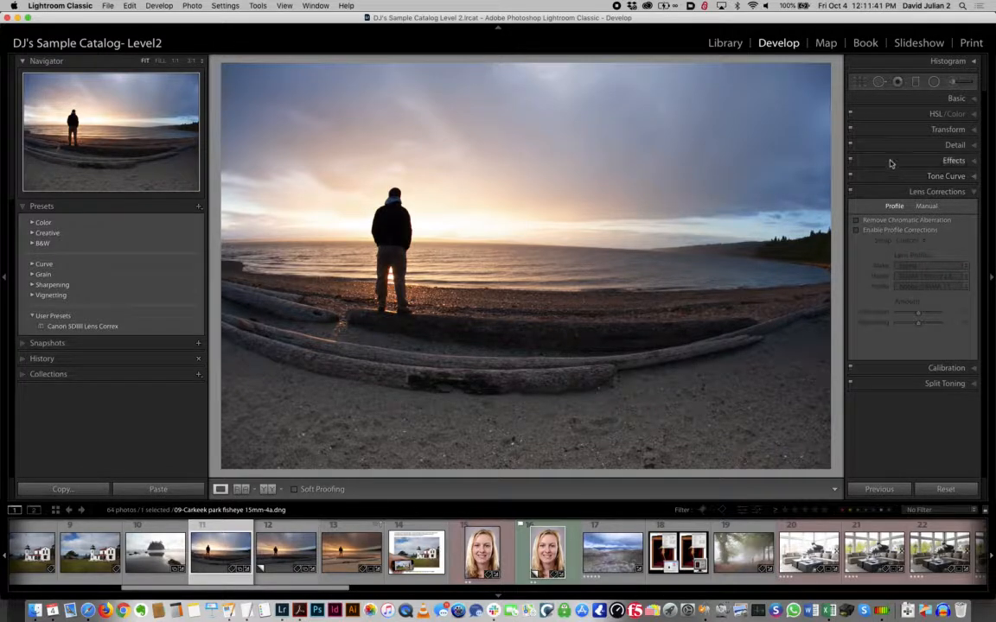
left_click(857, 231)
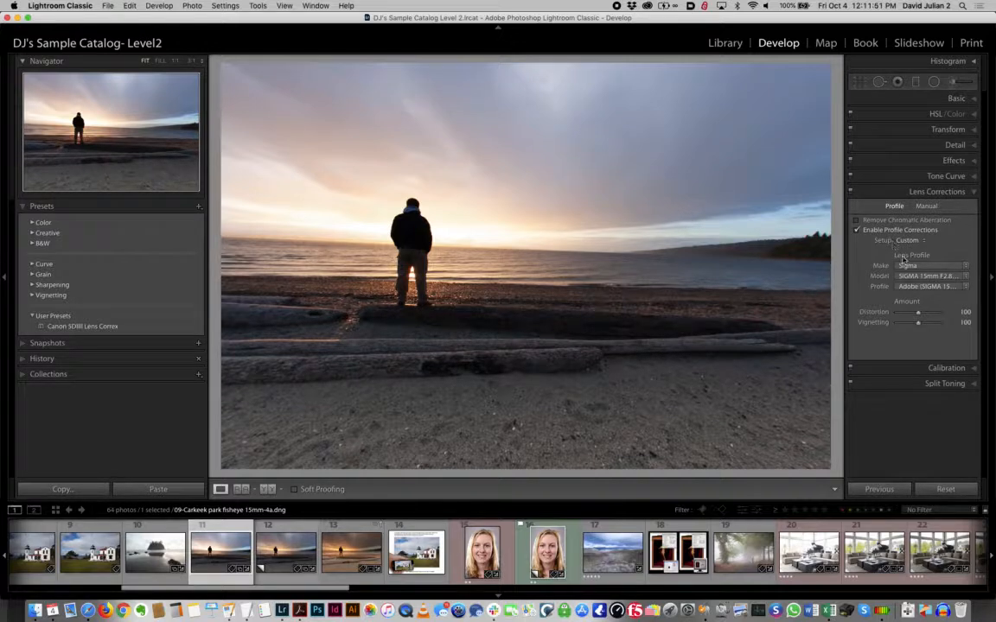
left_click(907, 266)
left_click(908, 265)
Step: Activate the Graduated Filter for the sunset photo
left_click(916, 82)
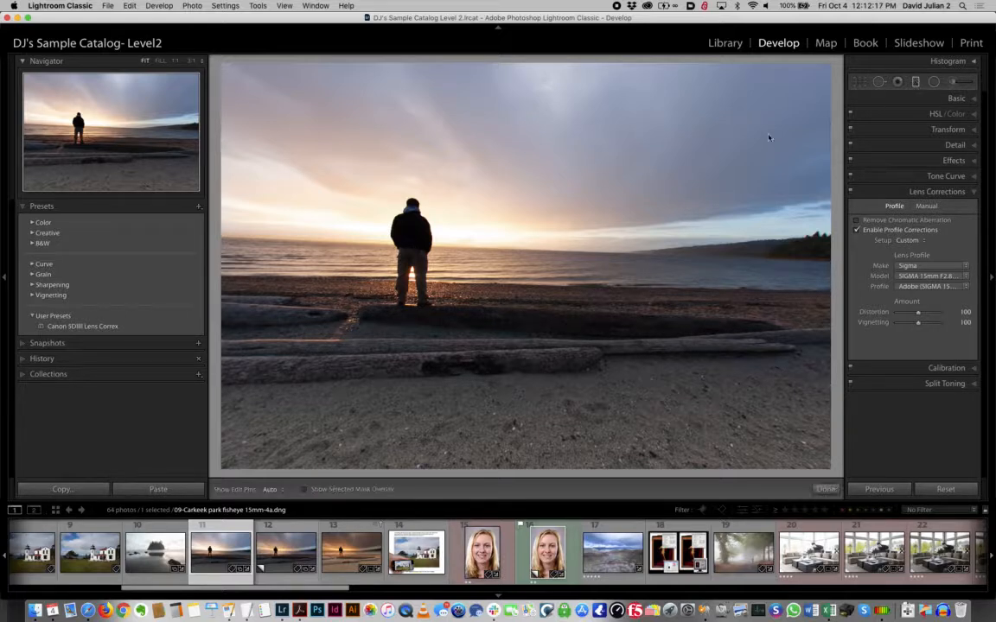